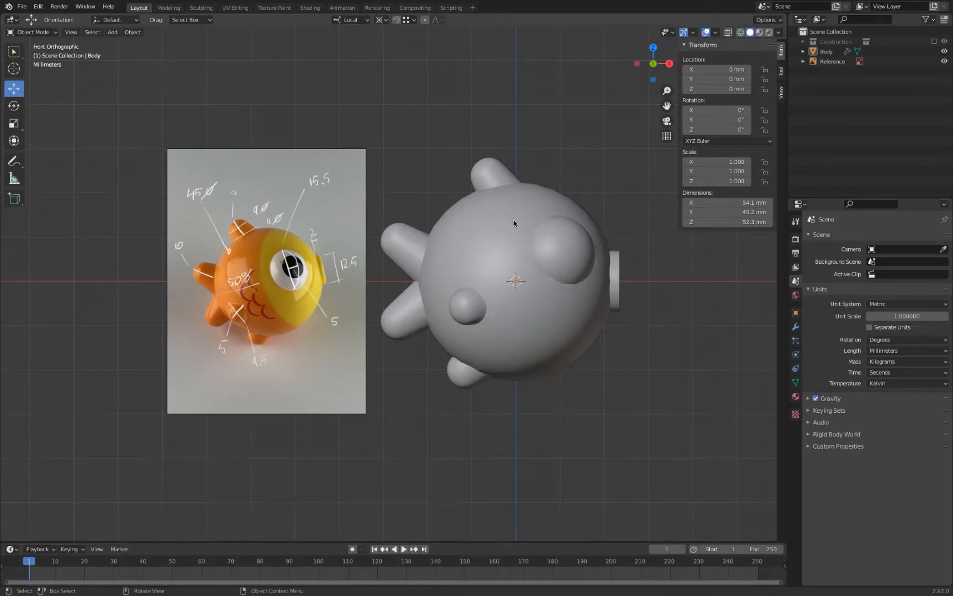
# - Turn off the viewport display of all the Body's modifiers except Subdivision, so that only the smooth base sphere shows
pyautogui.click(479, 221)
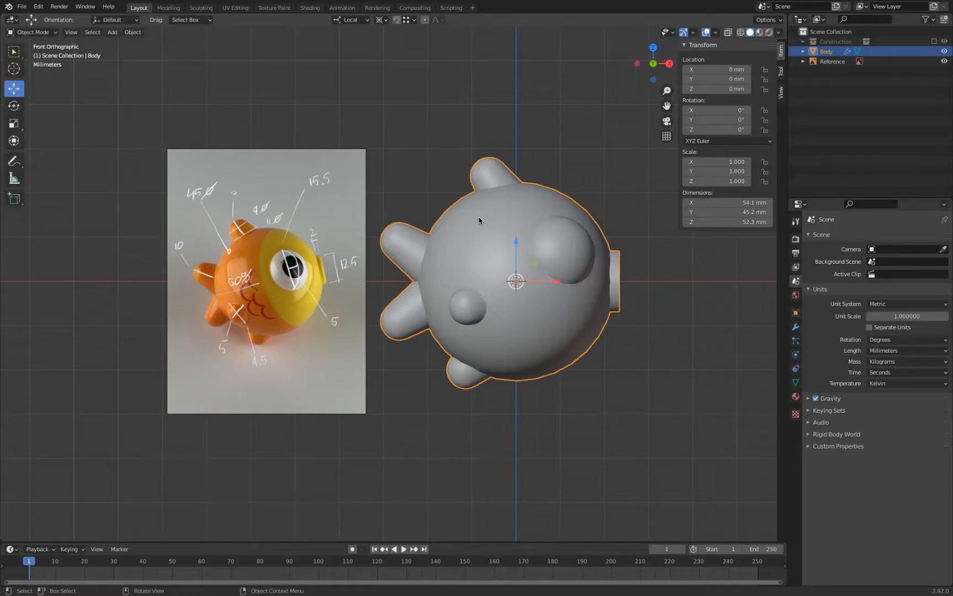
pyautogui.click(796, 327)
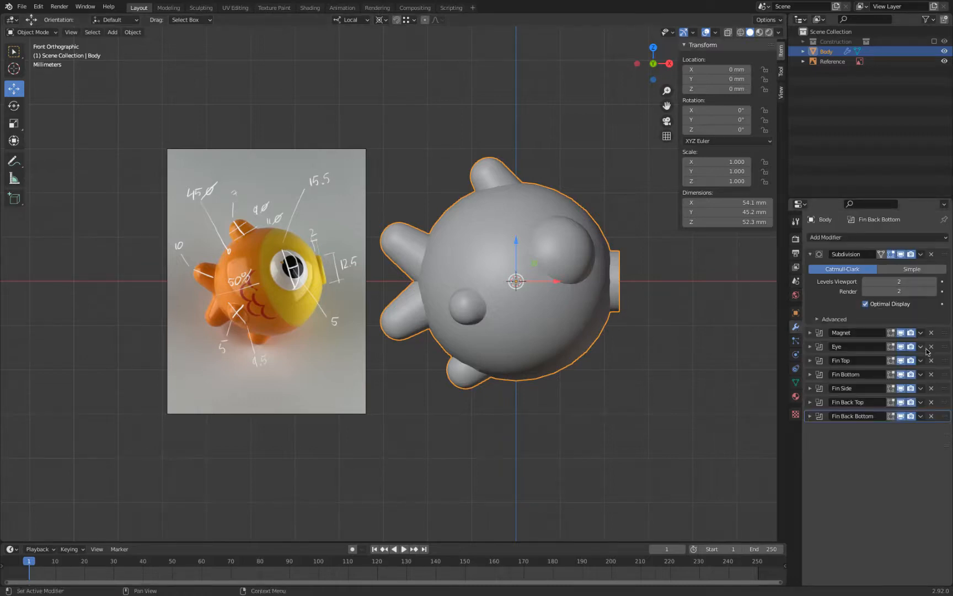
pyautogui.moveTo(901, 254); pyautogui.dragTo(904, 412)
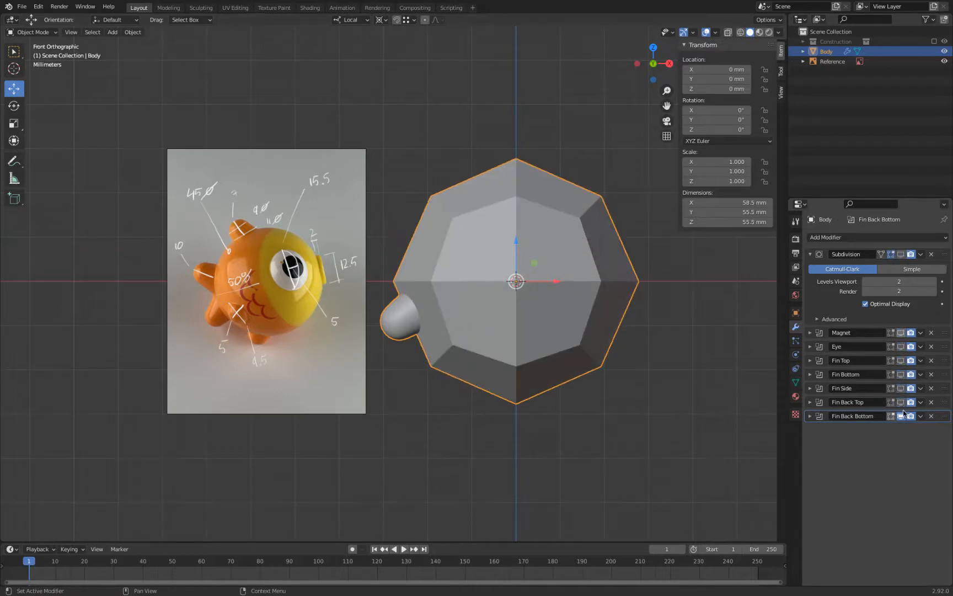
pyautogui.click(901, 255)
# - Try 6 viewport levels on the Body's Subdivision modifier and return it to 2
pyautogui.doubleClick(900, 282)
pyautogui.write('6')
pyautogui.press('Return')
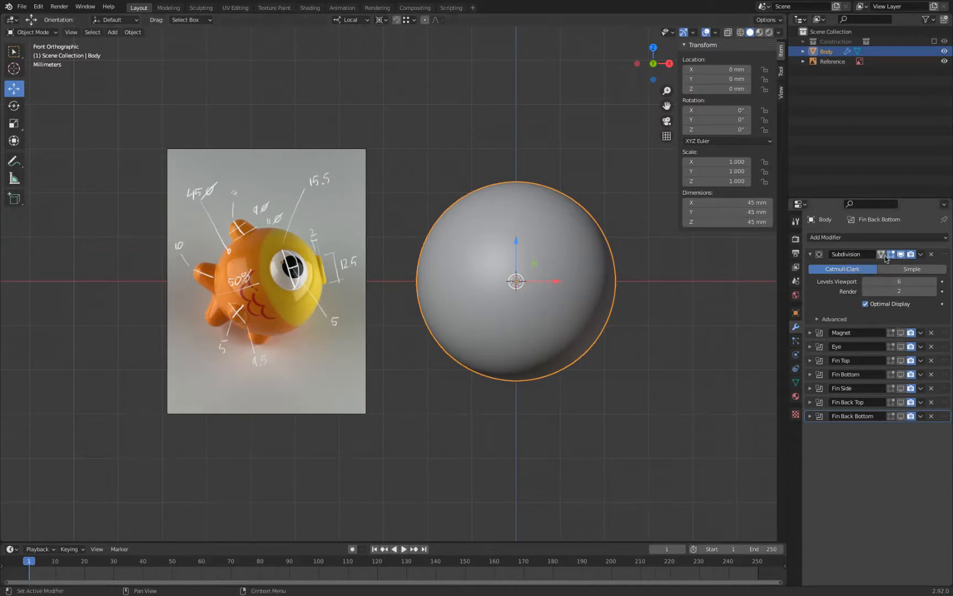
pyautogui.doubleClick(906, 280)
pyautogui.write('2')
pyautogui.press('Return')
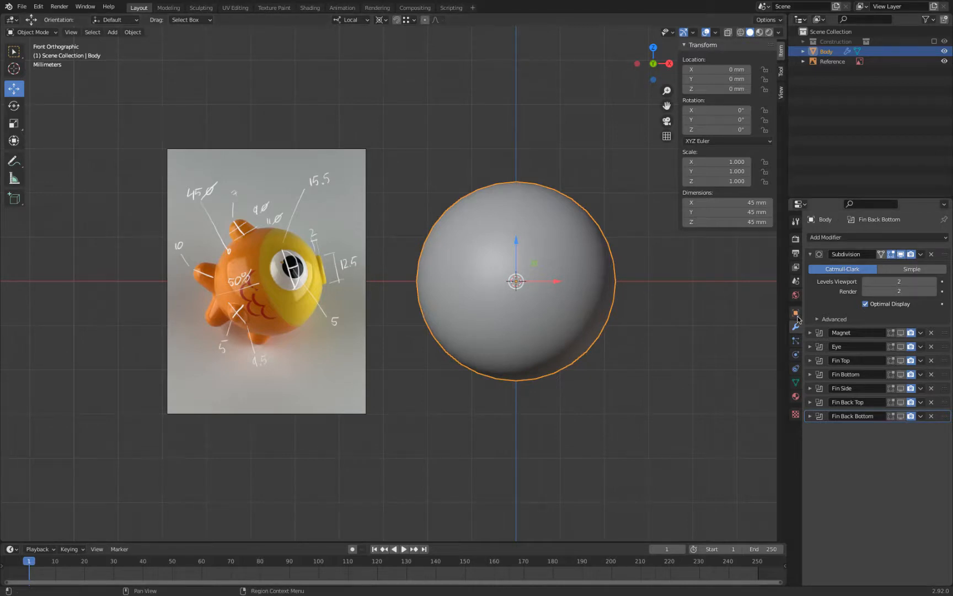
pyautogui.click(795, 280)
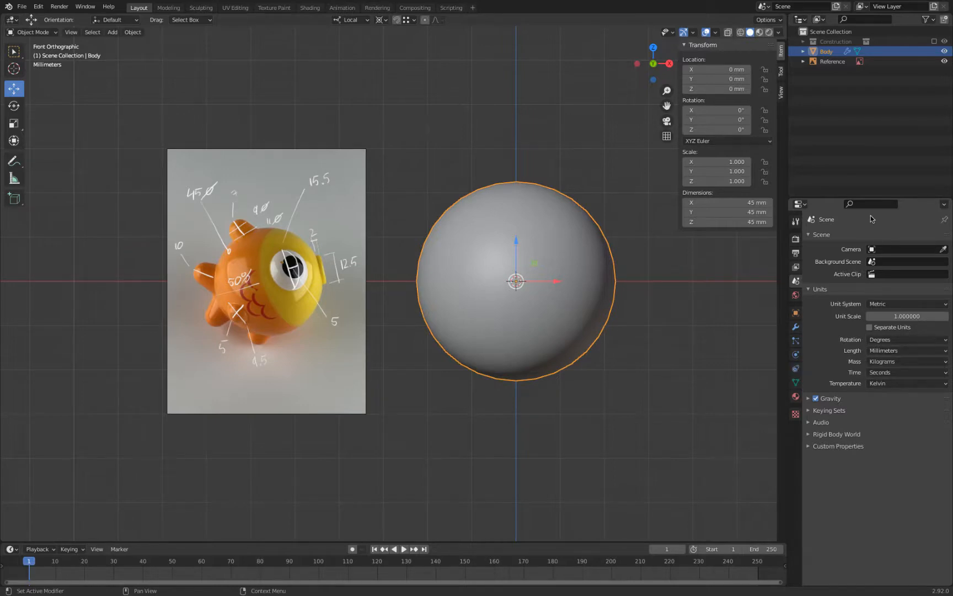
pyautogui.click(795, 327)
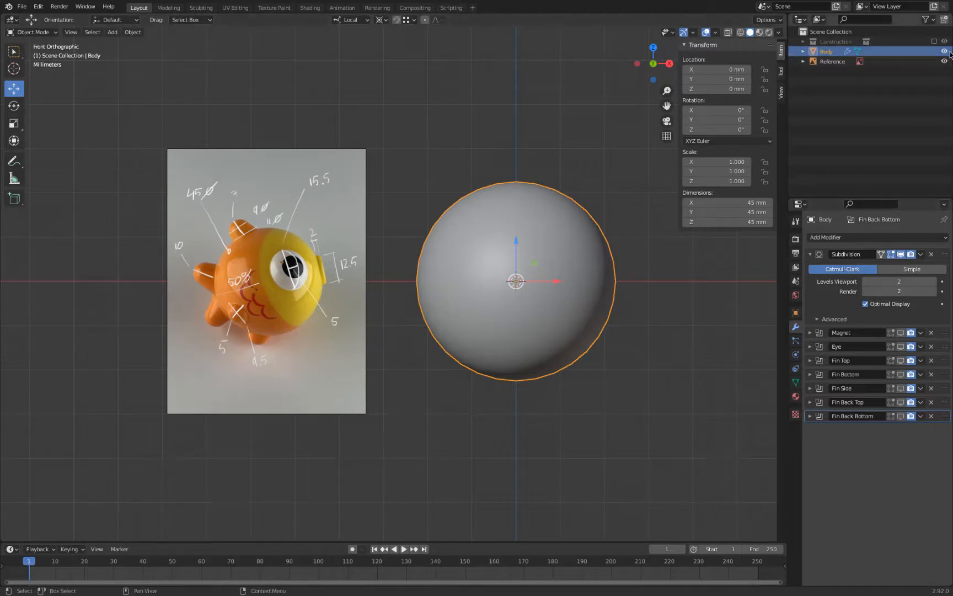
# - Include the Construction collection in the view layer and delete the Eye R object
pyautogui.click(933, 42)
pyautogui.moveTo(430, 249); pyautogui.dragTo(558, 204, button='middle')
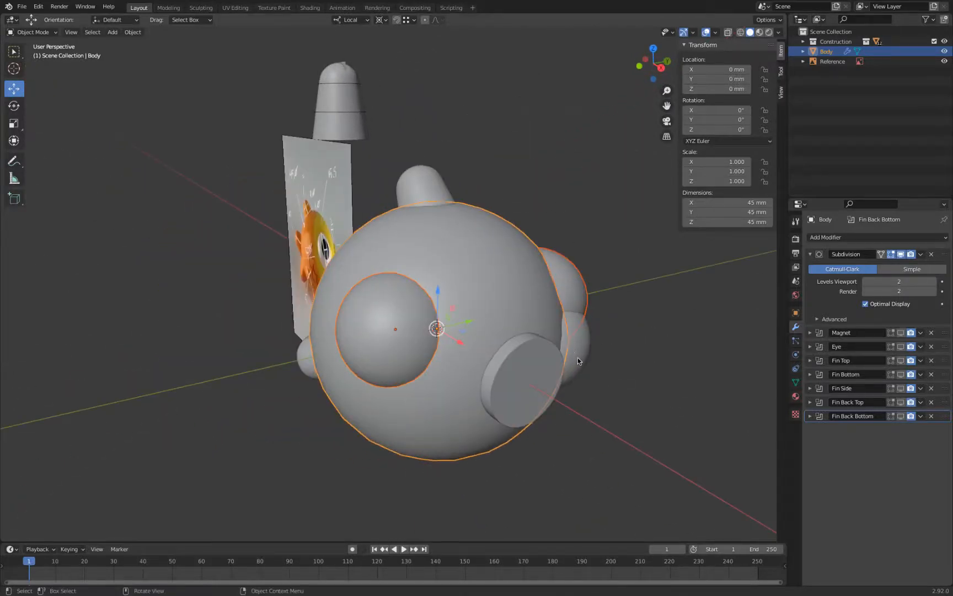
pyautogui.click(590, 350)
pyautogui.press('x')
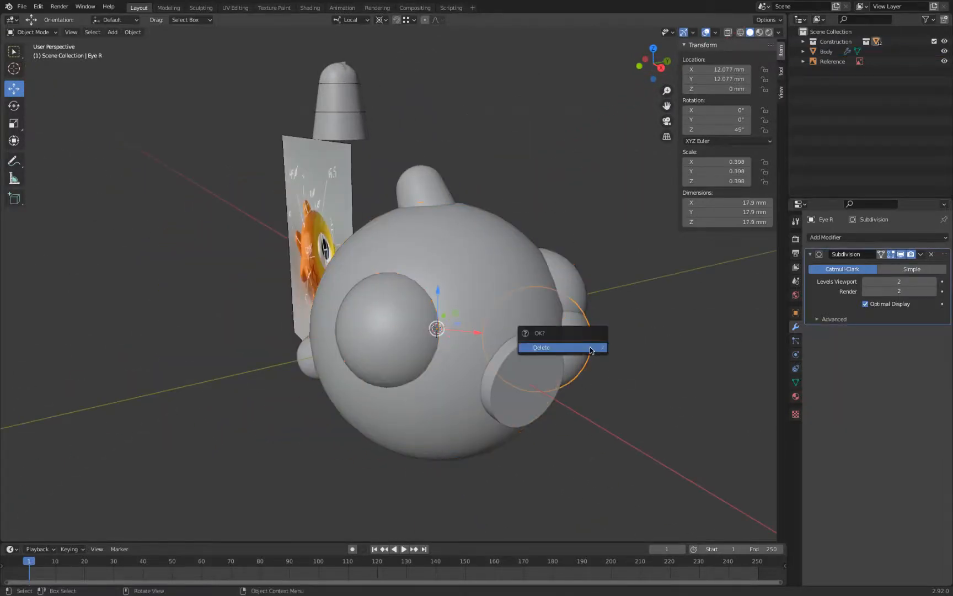
pyautogui.click(590, 348)
pyautogui.scroll(-3, 591, 342)
pyautogui.moveTo(592, 336); pyautogui.dragTo(643, 306, button='middle')
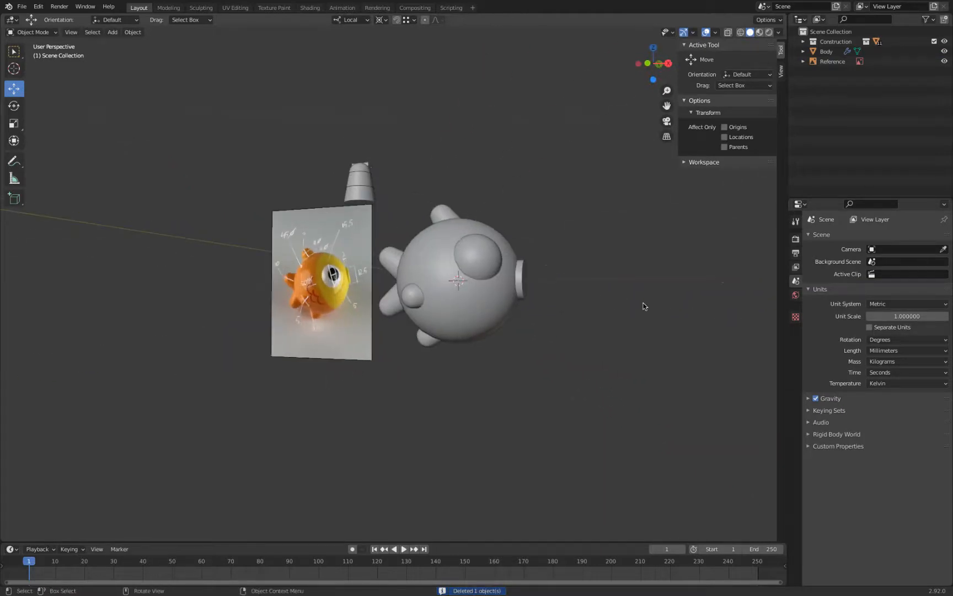
# - Examine the Magnet Socket and the mirrored Eye L from the front, top and angled views
pyautogui.press('KP_1')
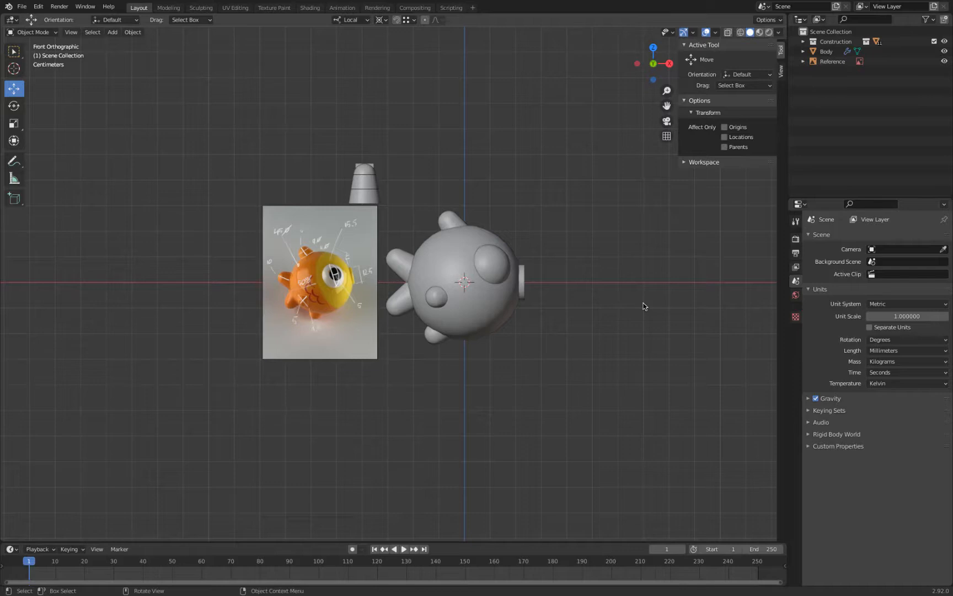
pyautogui.moveTo(629, 287); pyautogui.dragTo(658, 269, button='middle')
pyautogui.click(642, 271)
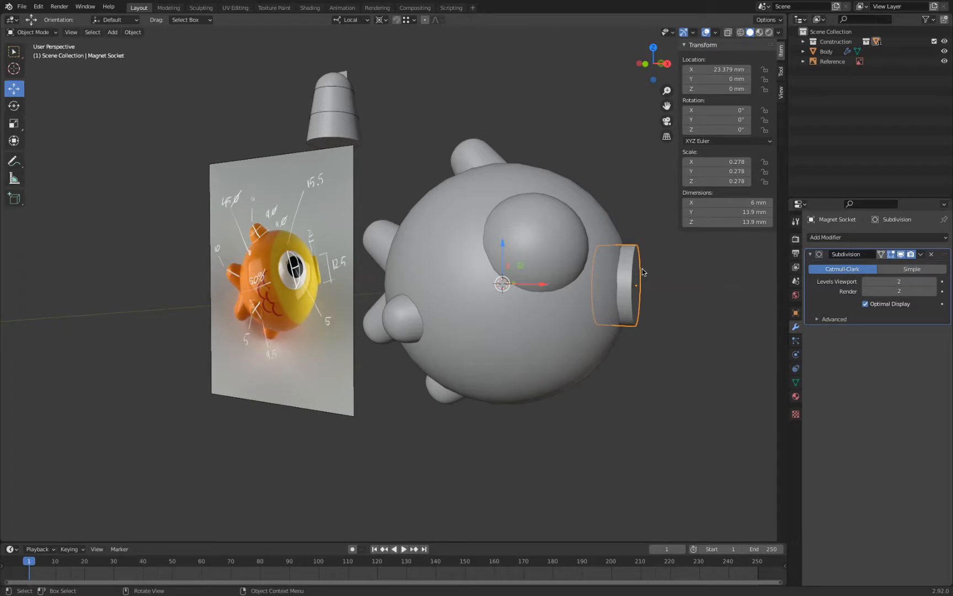
pyautogui.press('KP_1')
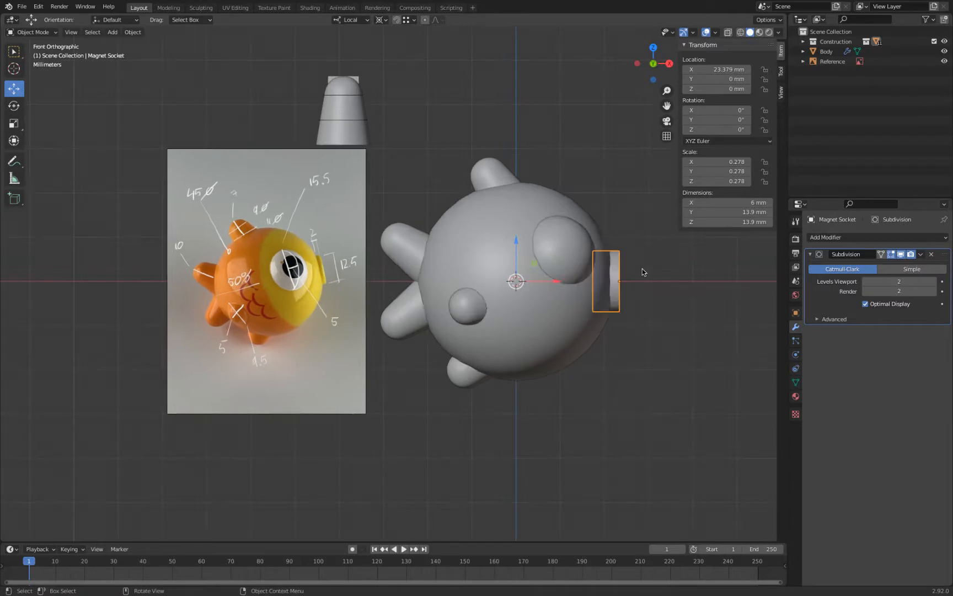
pyautogui.click(562, 254)
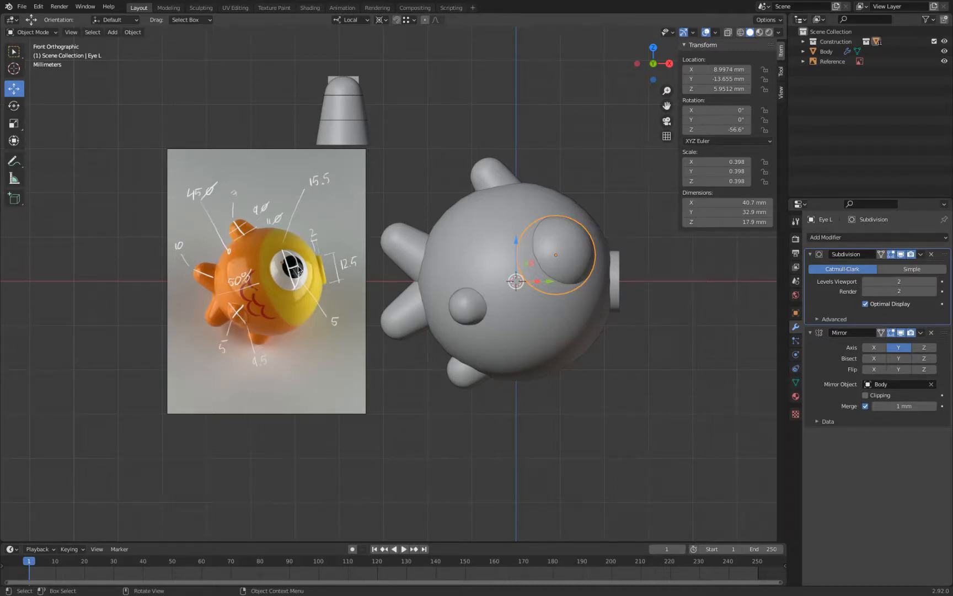
pyautogui.moveTo(298, 271); pyautogui.dragTo(598, 225, button='middle')
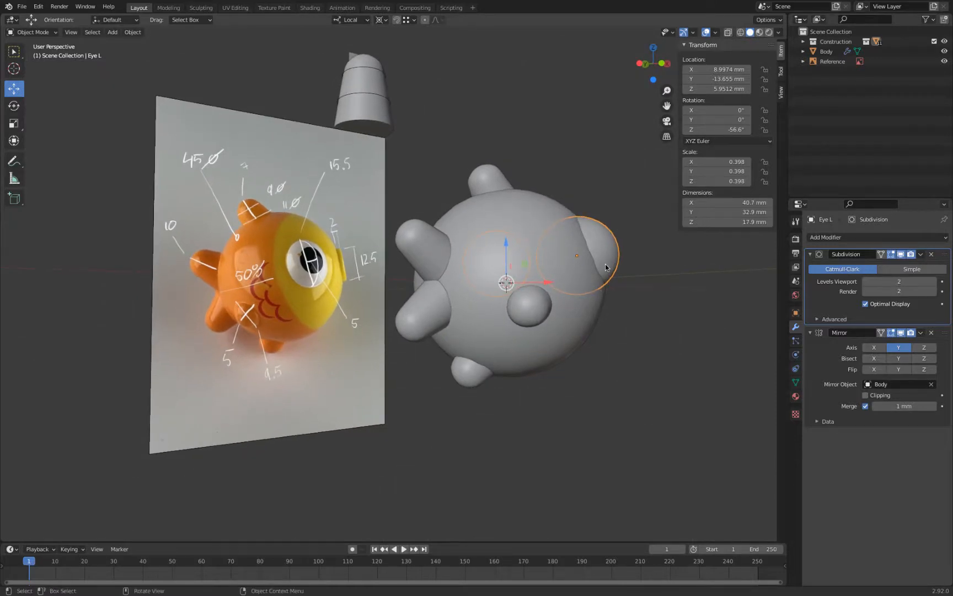
pyautogui.press('KP_7')
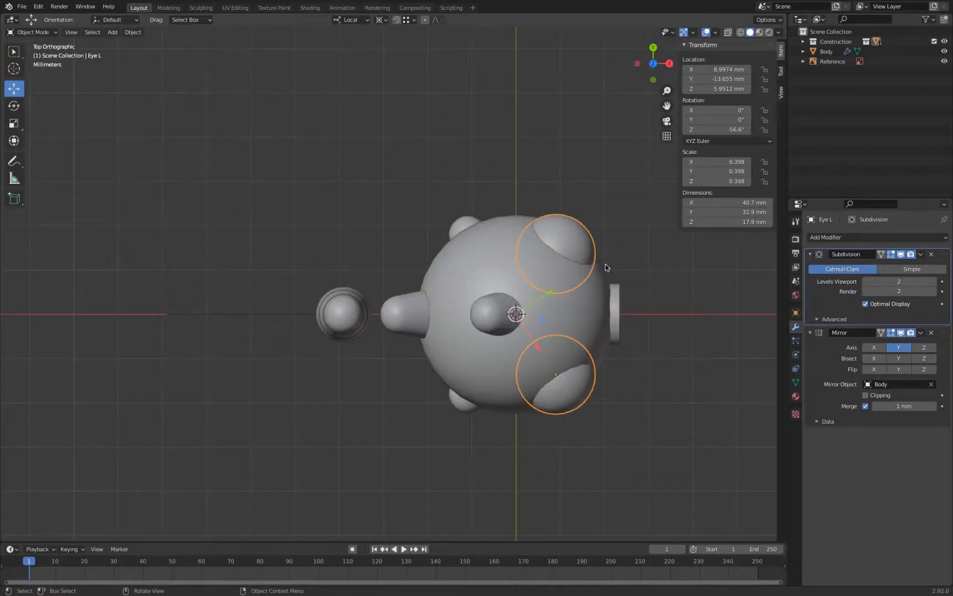
pyautogui.press('KP_1')
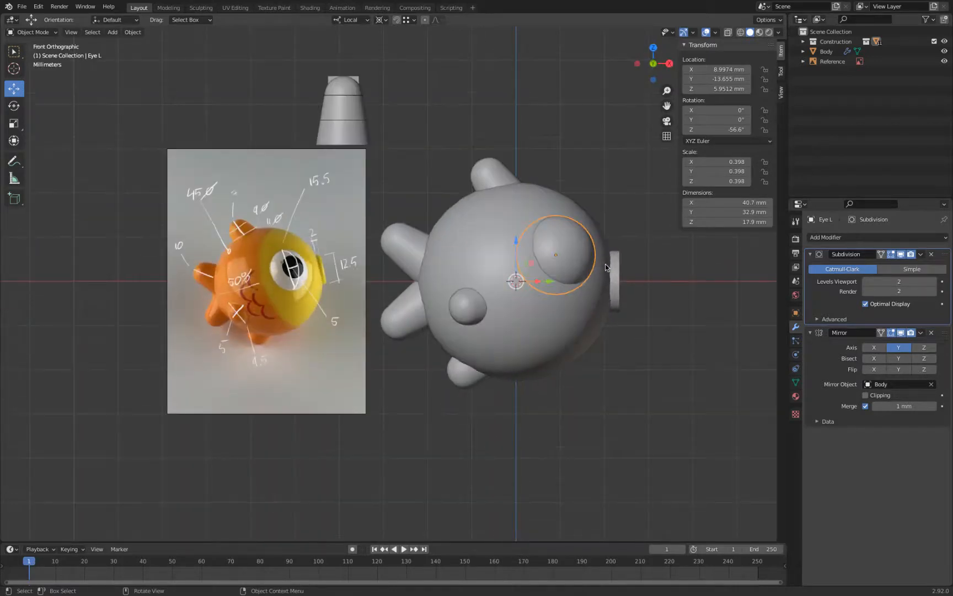
# - Hide the Construction collection and add a mesh plane at the origin in top view
pyautogui.click(945, 41)
pyautogui.keyDown('shift'); pyautogui.moveTo(550, 201); pyautogui.dragTo(441, 193, button='middle'); pyautogui.keyUp('shift')
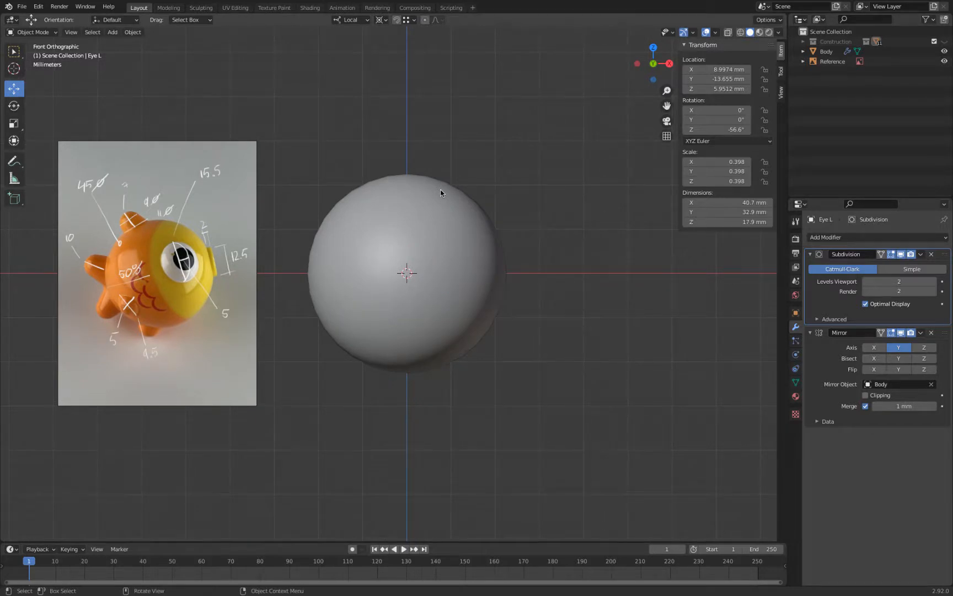
pyautogui.press('KP_7')
pyautogui.hotkey('shift', 'a')
pyautogui.moveTo(441, 192)
pyautogui.click(479, 191)
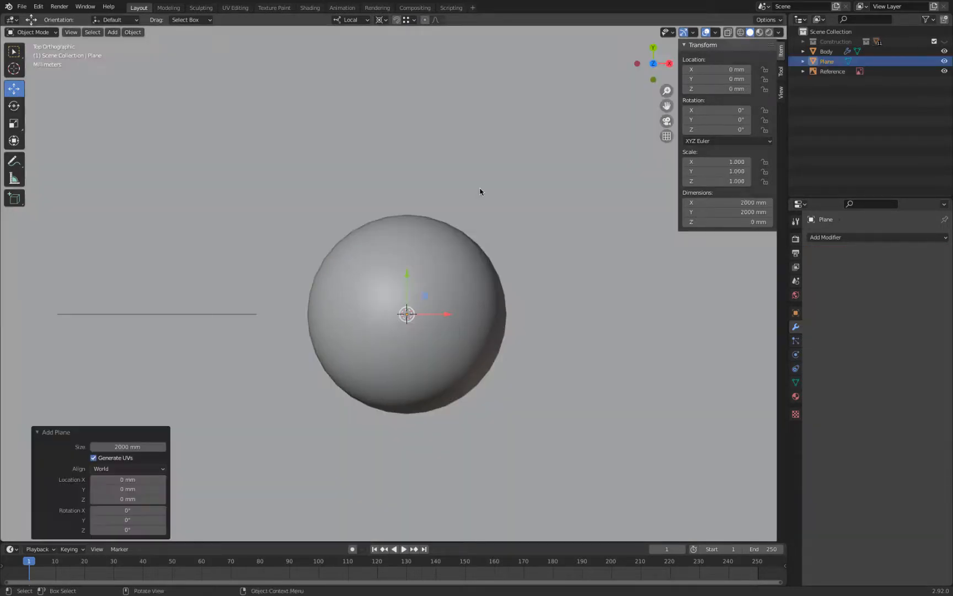
# - Scale the plane's mesh down in Edit Mode to a square of about 55 mm, slightly larger than the sphere
pyautogui.press('Tab')
pyautogui.press('s')
pyautogui.click(481, 232)
pyautogui.press('s')
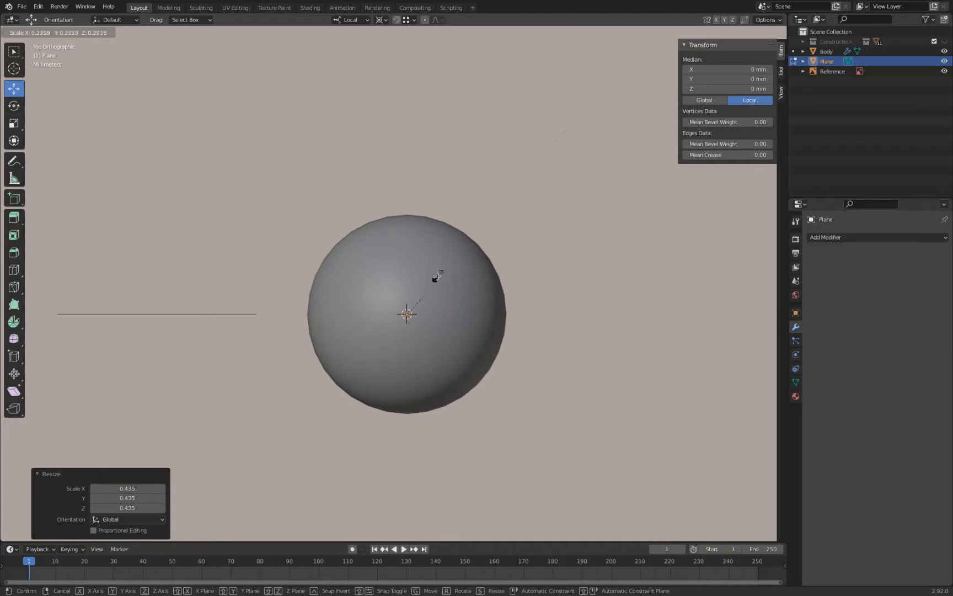
pyautogui.click(393, 298)
pyautogui.press('s')
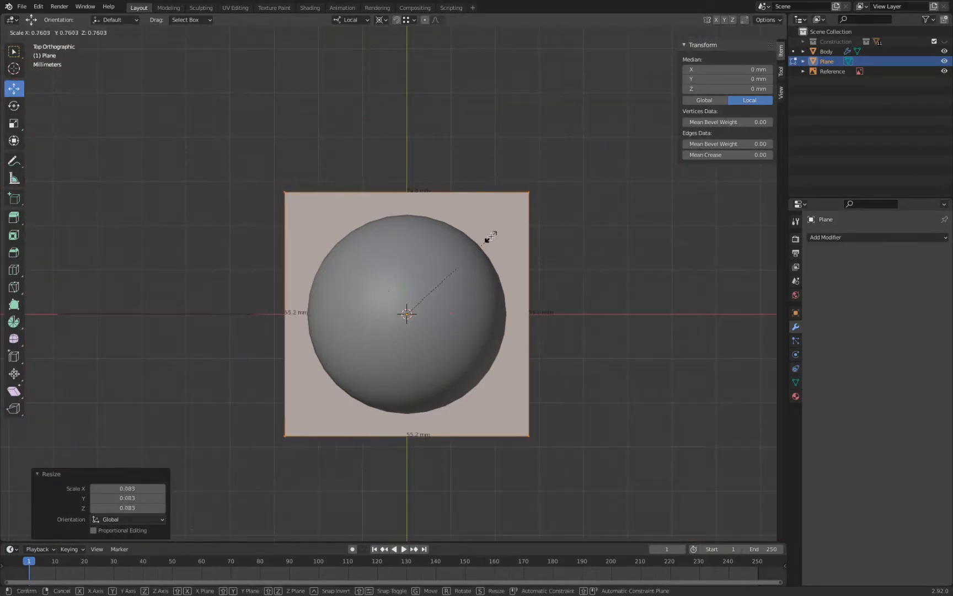
pyautogui.click(490, 236)
# - Switch to wireframe shading and subdivide the plane with one cut
pyautogui.hotkey('shift', 'z')
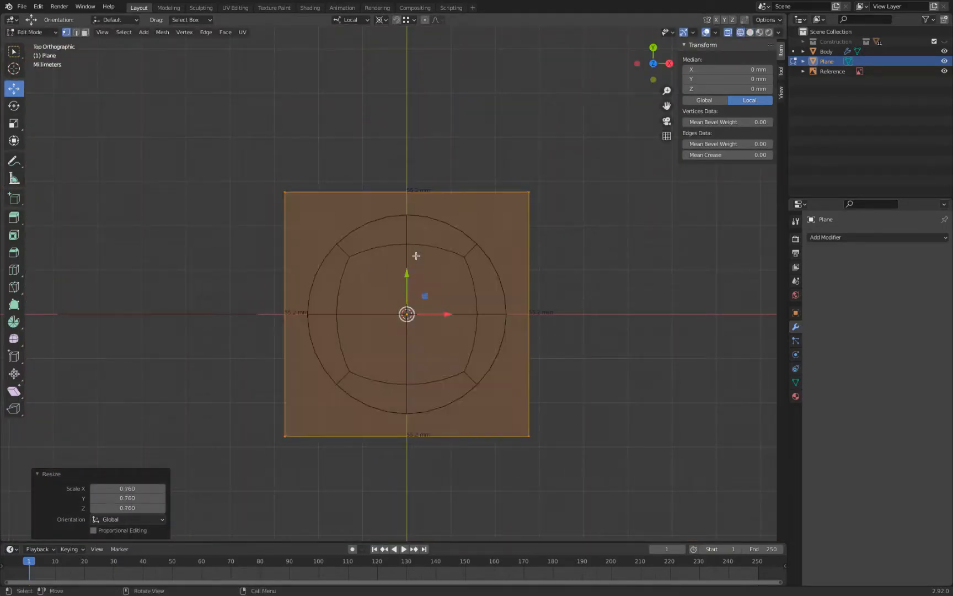
pyautogui.rightClick(431, 224)
pyautogui.click(433, 225)
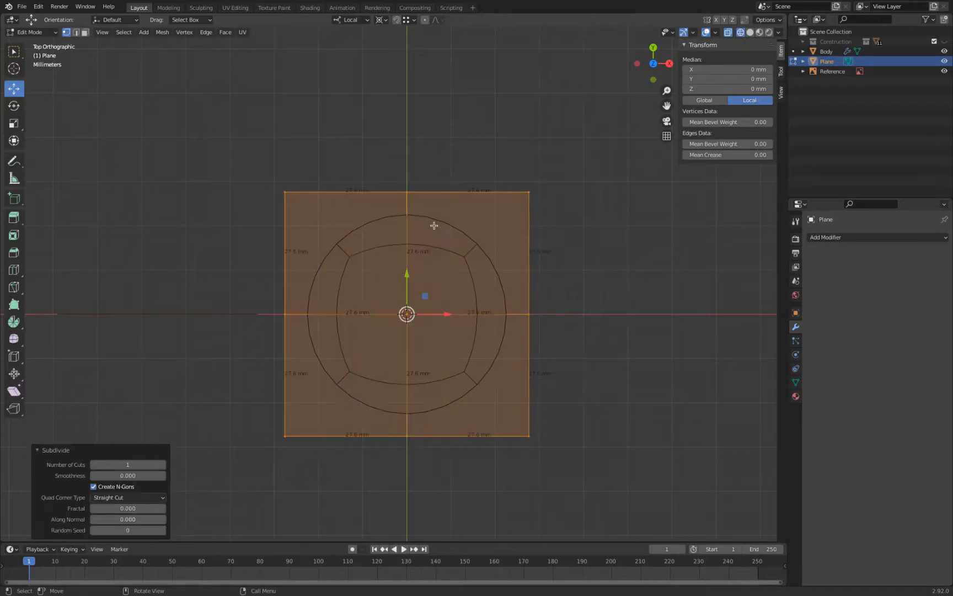
# - Connect the plane's two corner vertices on the positive X side to the centre vertex with diagonal edges
pyautogui.click(529, 192)
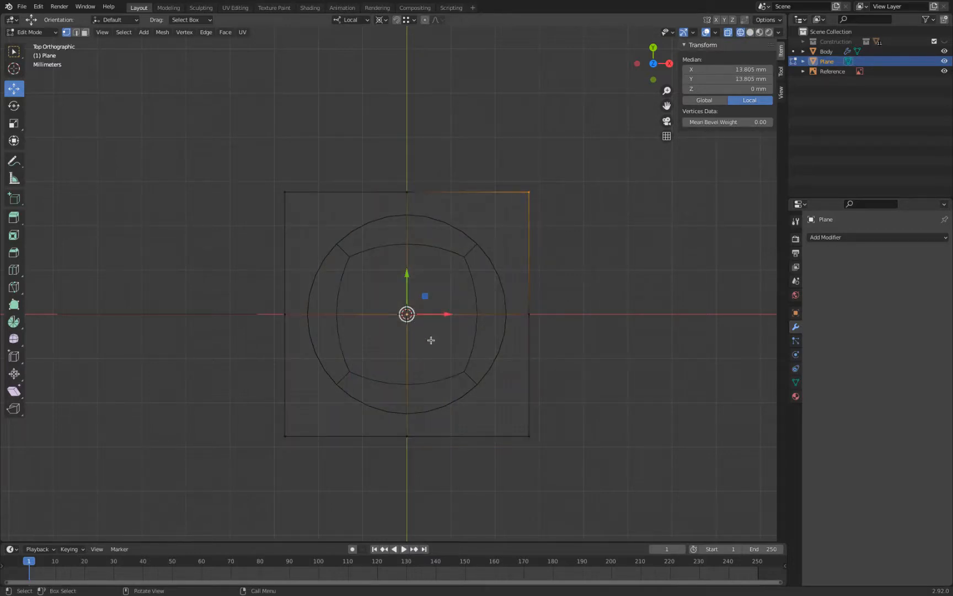
pyautogui.press('j')
pyautogui.hotkey('alt', 'a')
pyautogui.click(540, 444)
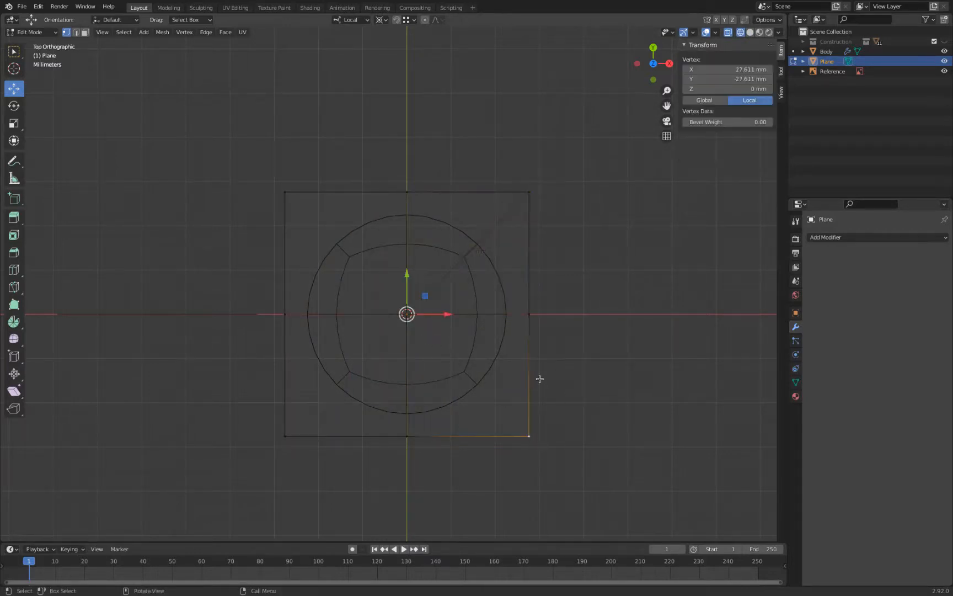
pyautogui.press('j')
pyautogui.keyDown('shift'); pyautogui.click(412, 329); pyautogui.keyUp('shift')
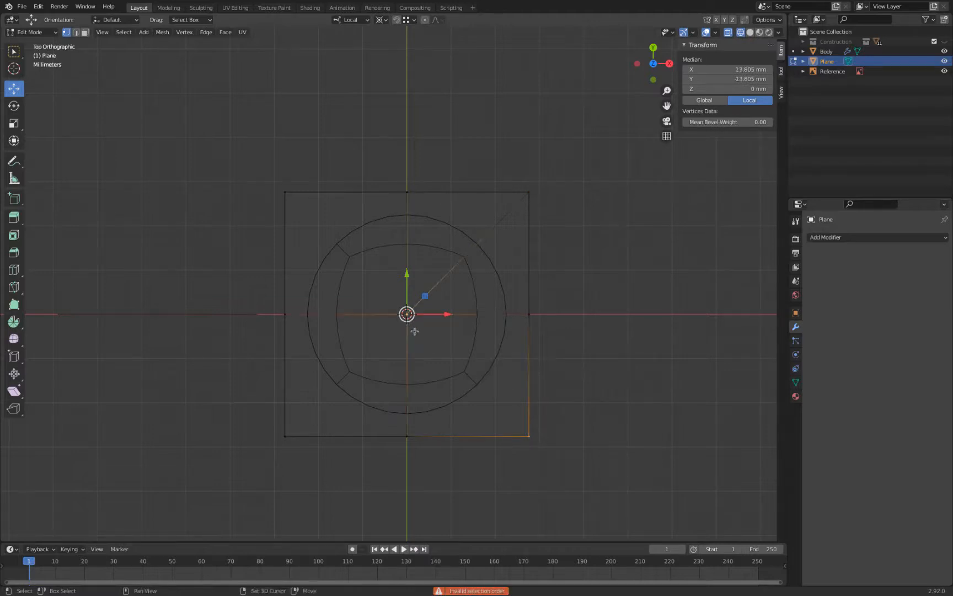
pyautogui.press('j')
pyautogui.keyDown('shift'); pyautogui.click(529, 192); pyautogui.keyUp('shift')
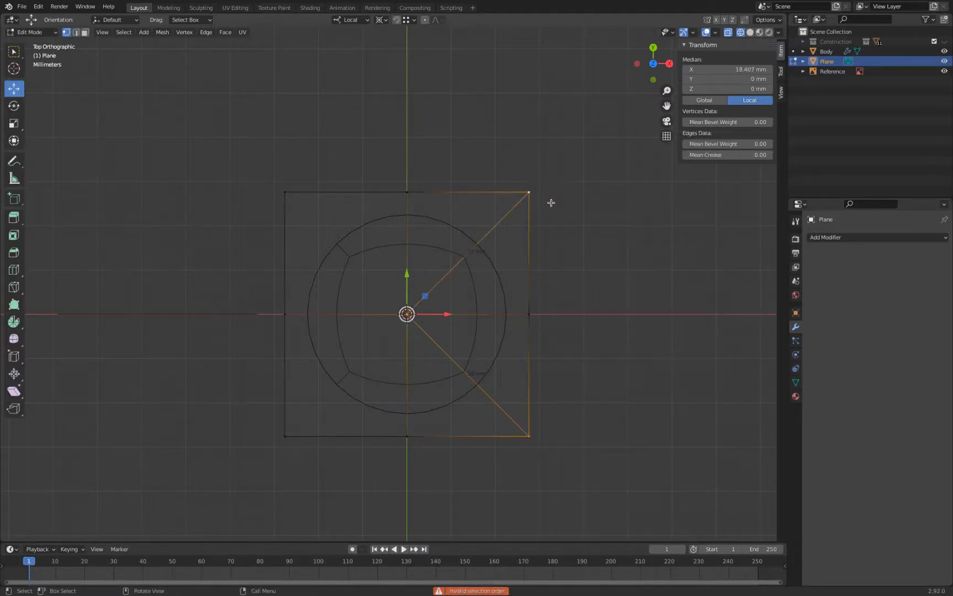
# - Delete all the plane's outer vertices except the two positive X corners, and return to solid shading and Object Mode
pyautogui.click(524, 305)
pyautogui.keyDown('shift'); pyautogui.click(405, 436); pyautogui.keyUp('shift')
pyautogui.keyDown('shift'); pyautogui.click(284, 435); pyautogui.keyUp('shift')
pyautogui.keyDown('shift'); pyautogui.click(285, 314); pyautogui.keyUp('shift')
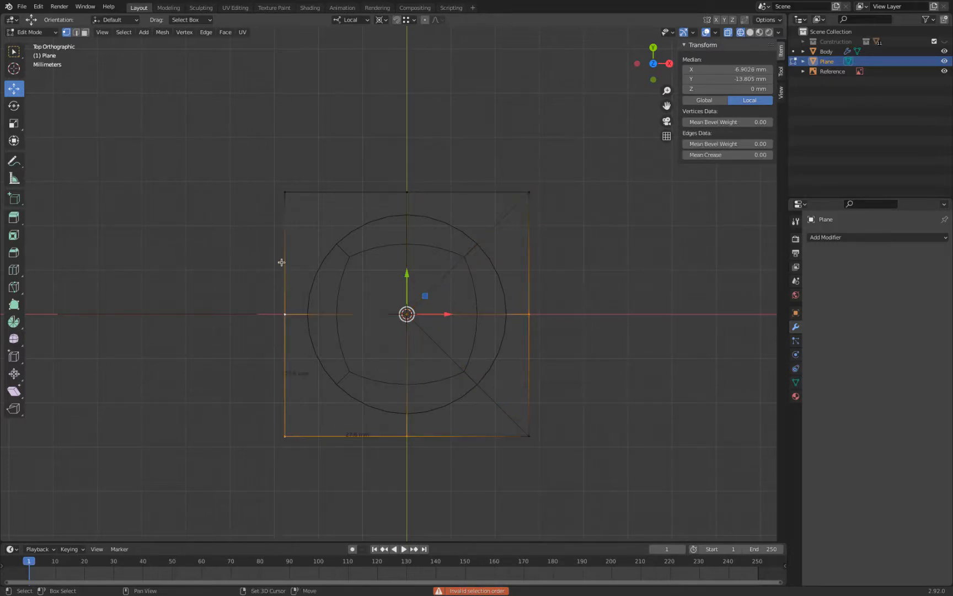
pyautogui.keyDown('shift'); pyautogui.click(406, 192); pyautogui.keyUp('shift')
pyautogui.press('x')
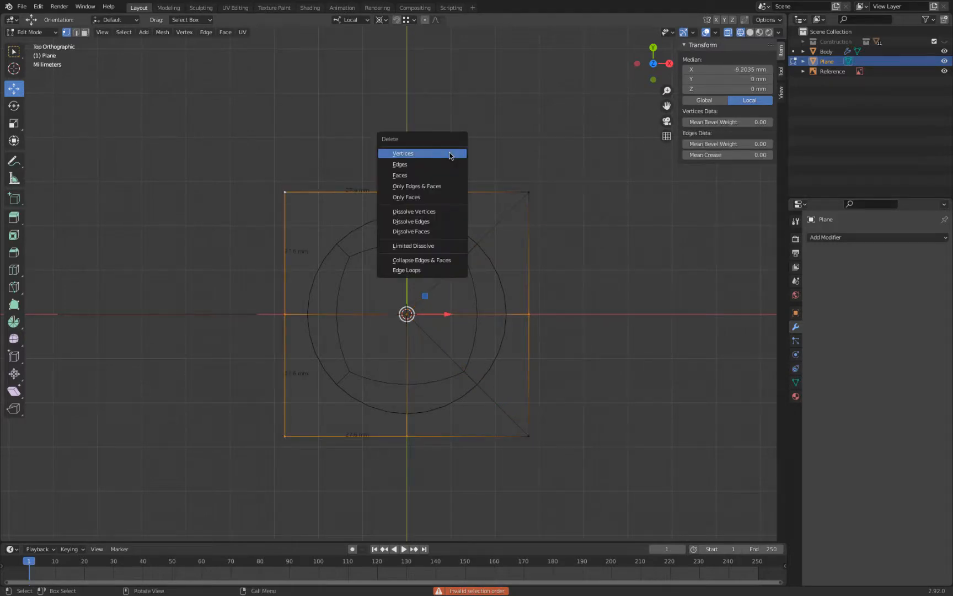
pyautogui.click(450, 153)
pyautogui.moveTo(557, 318)
pyautogui.mouseDown(button='middle')
pyautogui.moveTo(571, 272)
pyautogui.moveTo(532, 298)
pyautogui.moveTo(572, 305)
pyautogui.mouseUp(button='middle')
pyautogui.hotkey('shift', 'z')
pyautogui.press('KP_1')
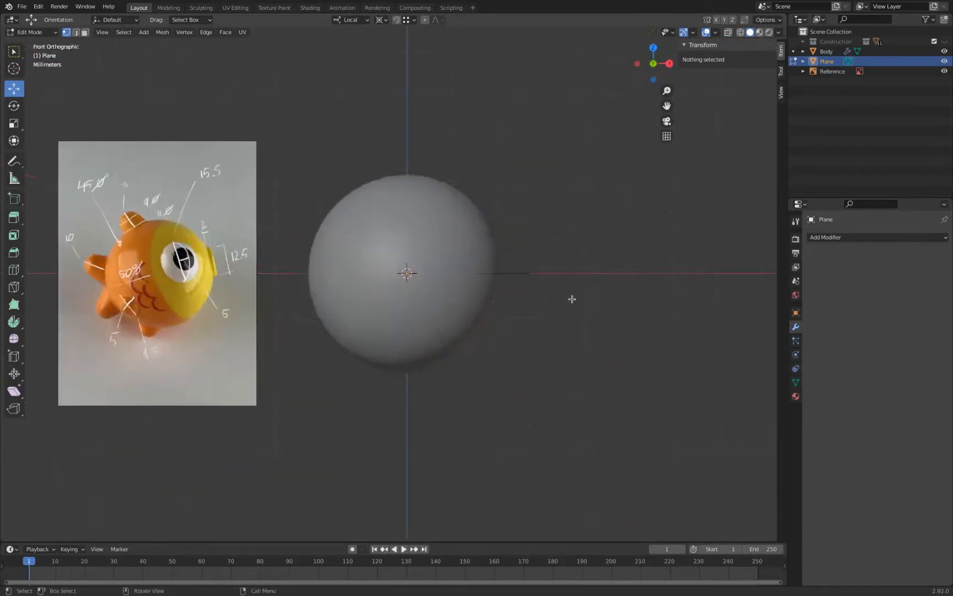
pyautogui.press('Tab')
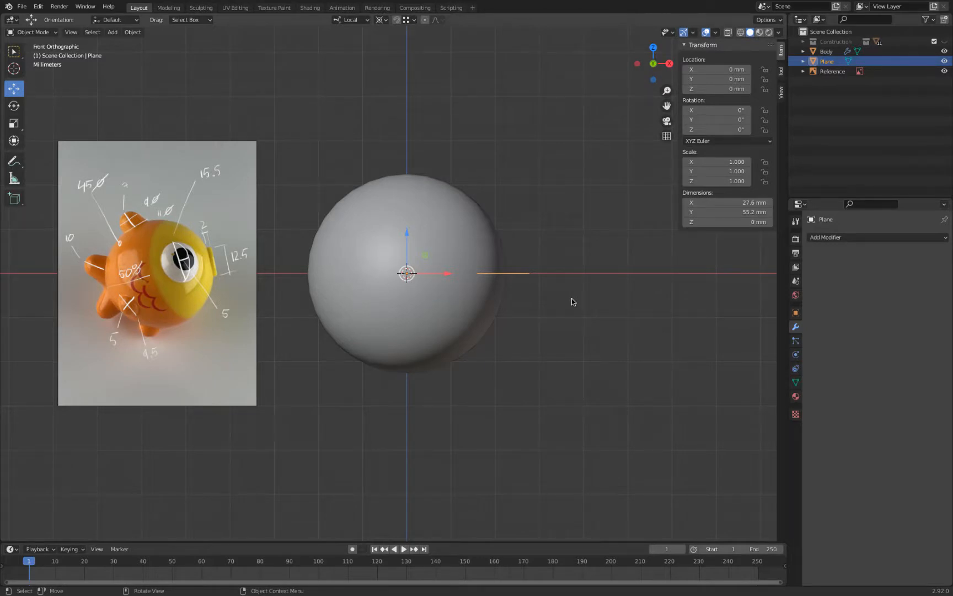
pyautogui.press('KP_7')
pyautogui.press('KP_1')
pyautogui.hotkey('shift', 'a')
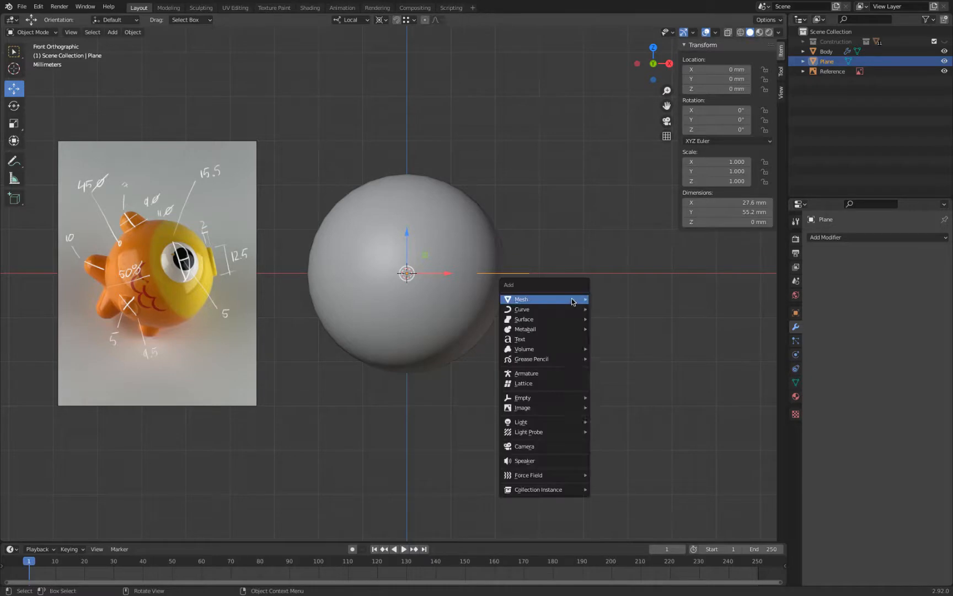
pyautogui.moveTo(572, 301)
pyautogui.click(633, 319)
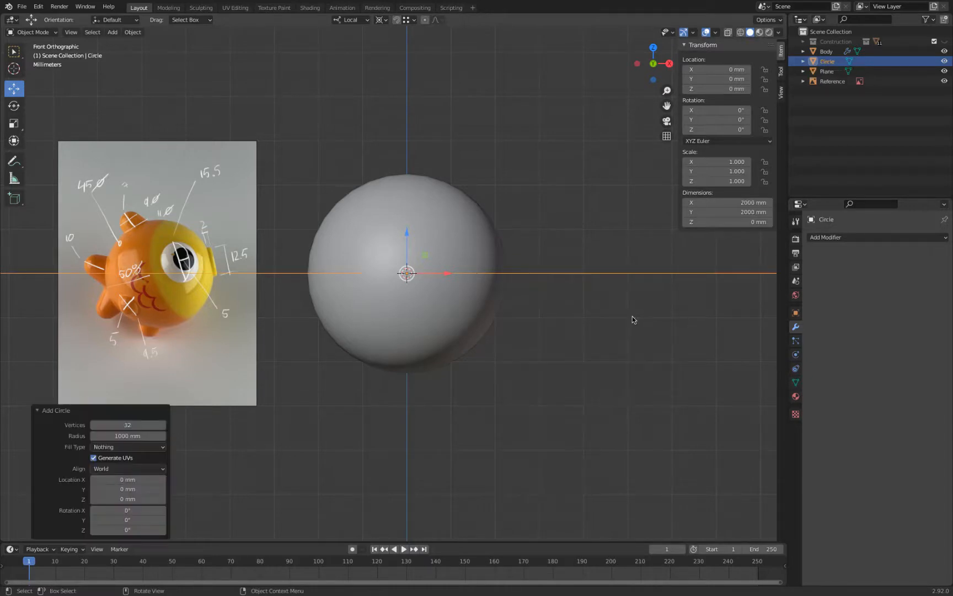
pyautogui.click(137, 418)
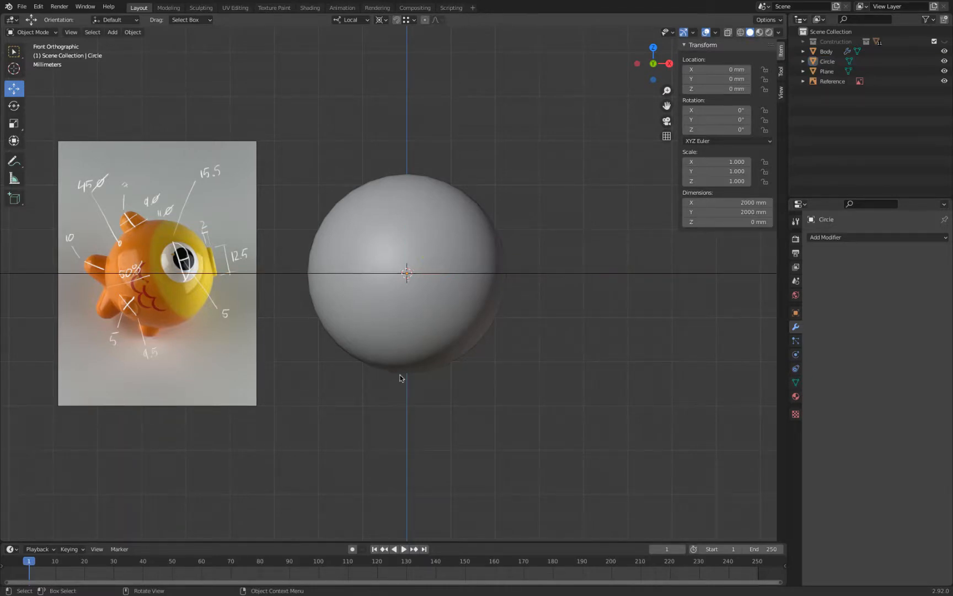
pyautogui.hotkey('ctrl', 'z')
pyautogui.hotkey('ctrl', 'z')
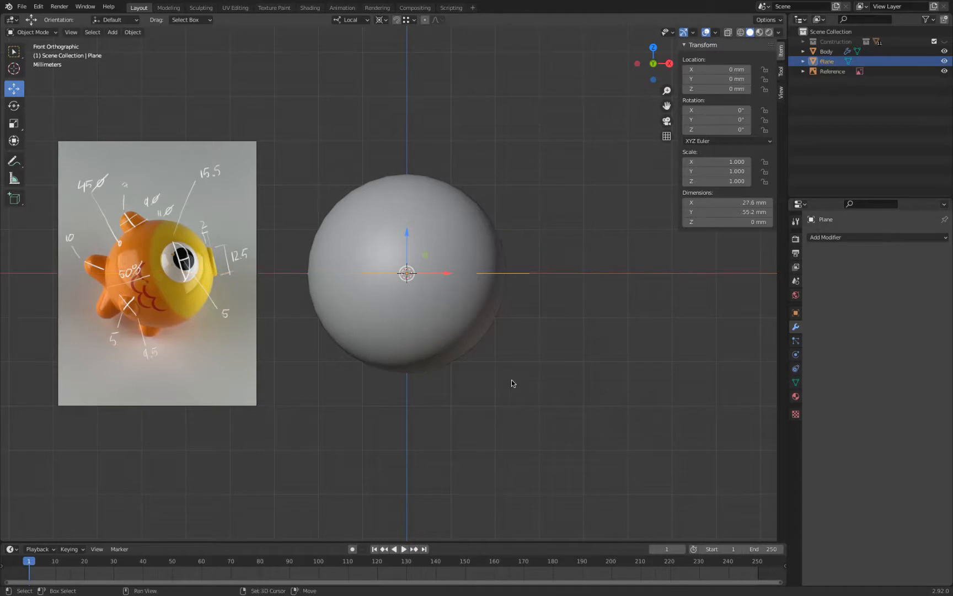
# - Add a 64-vertex circle with 20 mm radius rotated 90° about X, and move it about 50 mm along X beside the sphere
pyautogui.hotkey('shift', 'a')
pyautogui.moveTo(512, 380)
pyautogui.click(575, 399)
pyautogui.click(132, 425)
pyautogui.press('Tab')
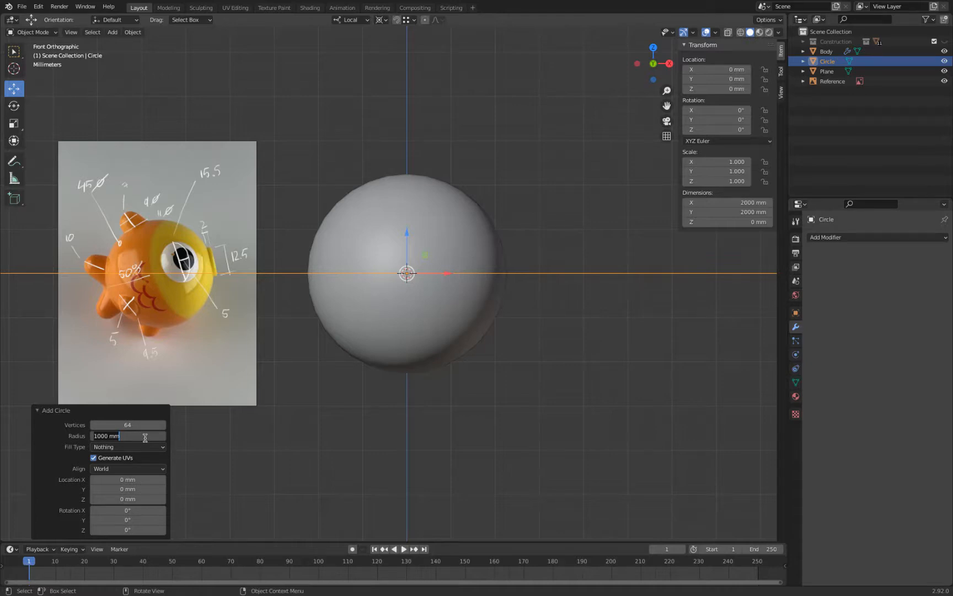
pyautogui.write('20')
pyautogui.press('Tab')
pyautogui.press('Tab')
pyautogui.press('Tab')
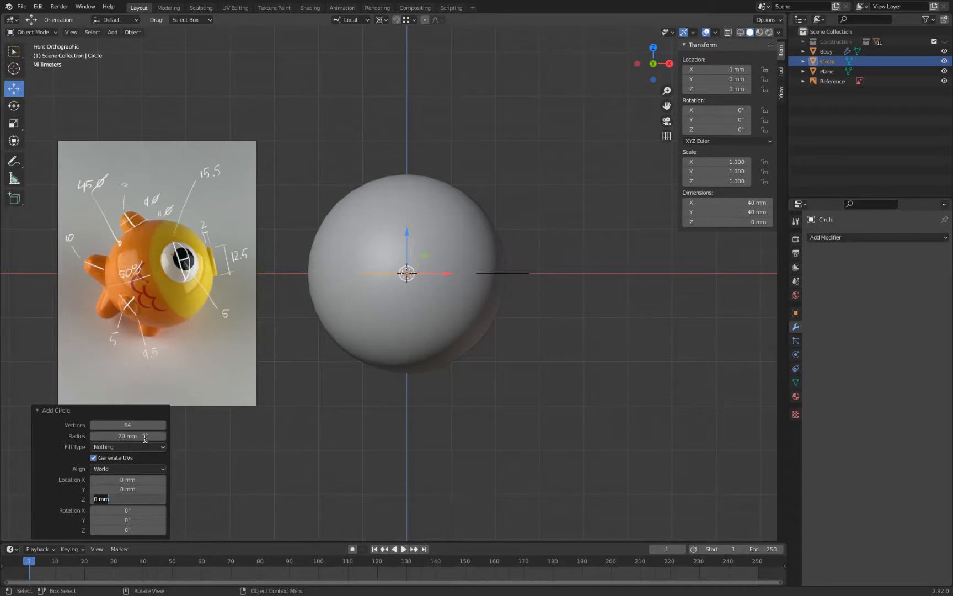
pyautogui.press('Tab')
pyautogui.write('90')
pyautogui.press('Return')
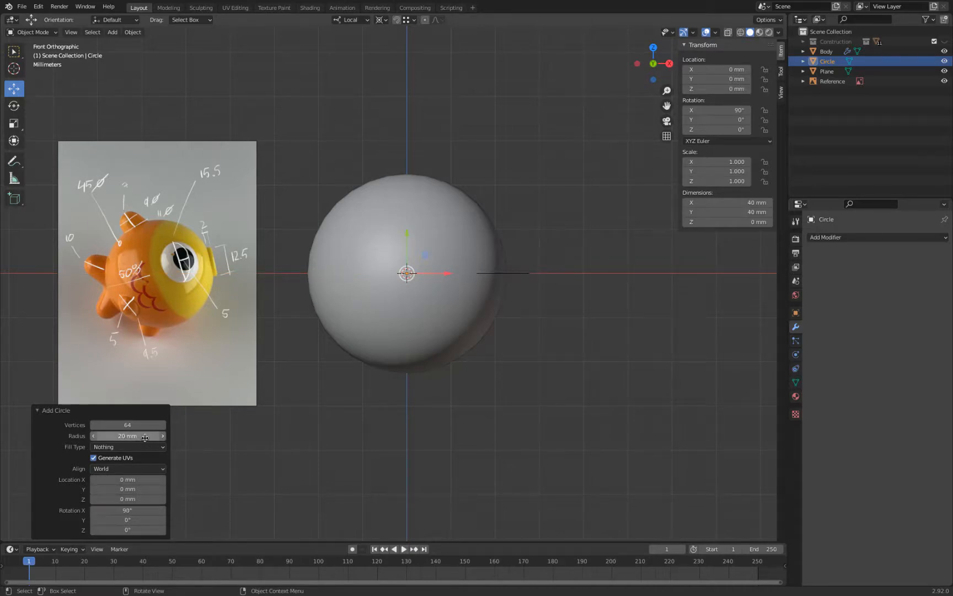
pyautogui.moveTo(446, 274); pyautogui.dragTo(666, 293)
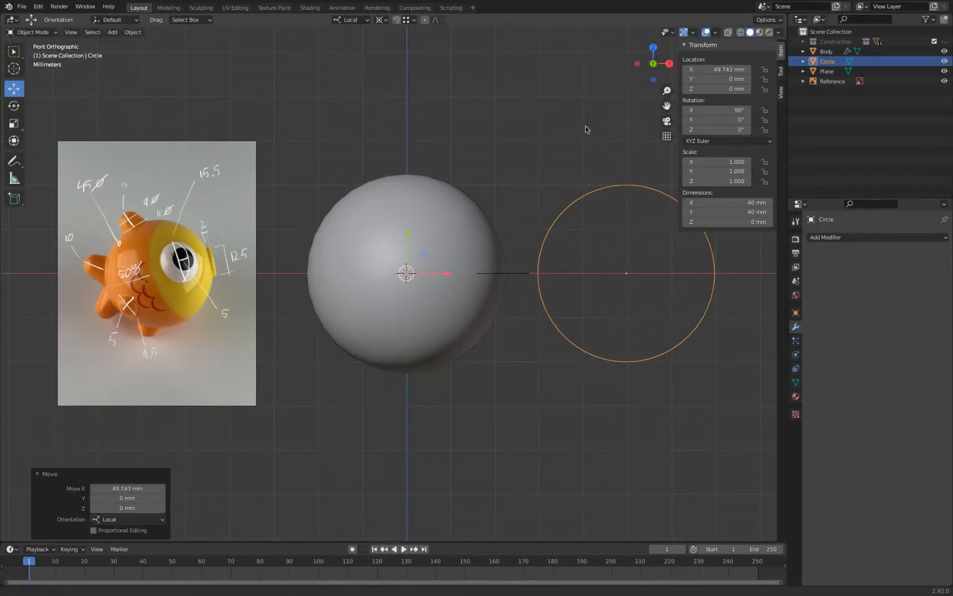
pyautogui.keyDown('shift'); pyautogui.moveTo(591, 130); pyautogui.dragTo(511, 138, button='middle'); pyautogui.keyUp('shift')
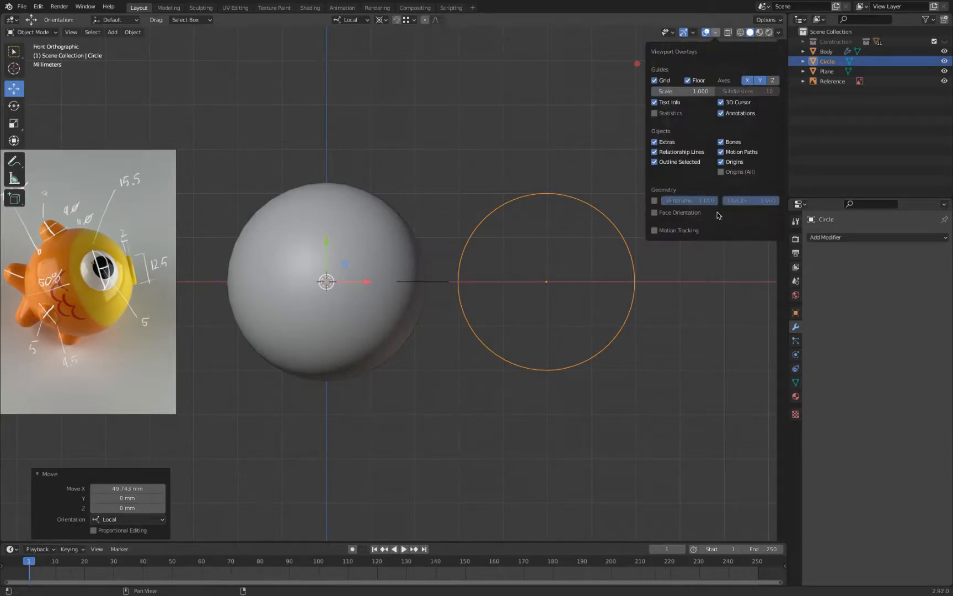
# - Enter Edit Mode on the circle, check the Edge Length overlay, and set the transform pivot point to Active Element
pyautogui.press('n')
pyautogui.press('Tab')
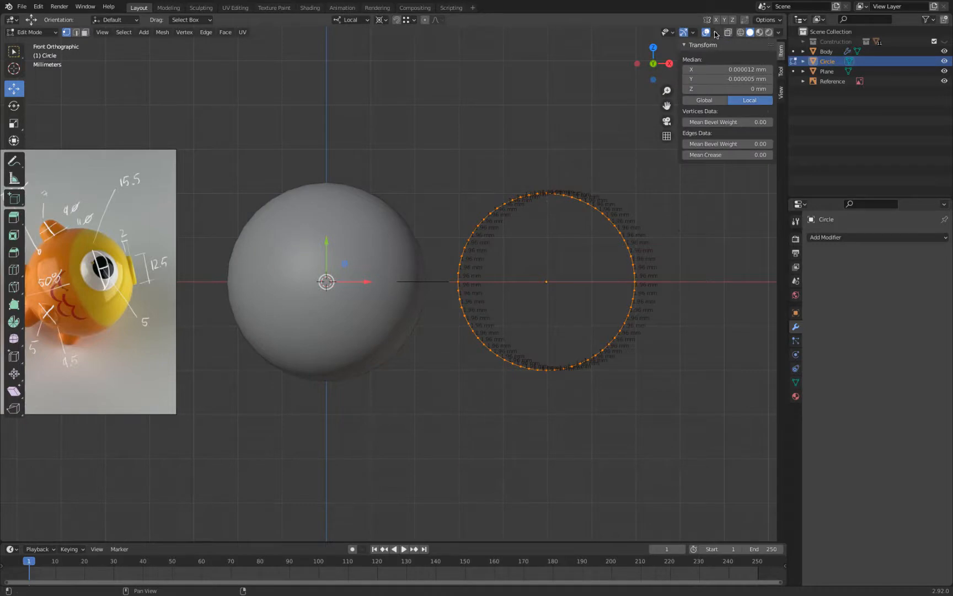
pyautogui.click(716, 32)
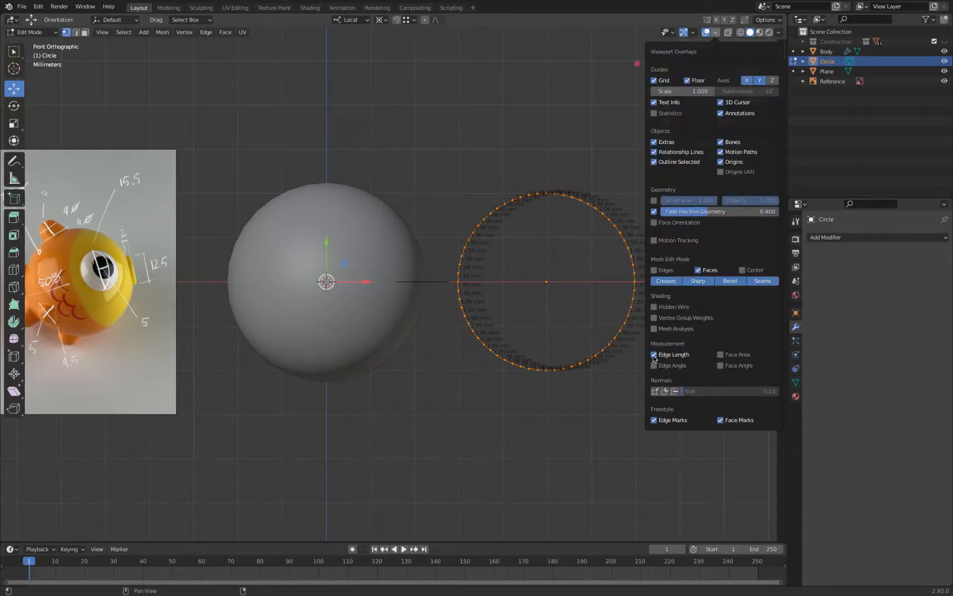
pyautogui.click(380, 20)
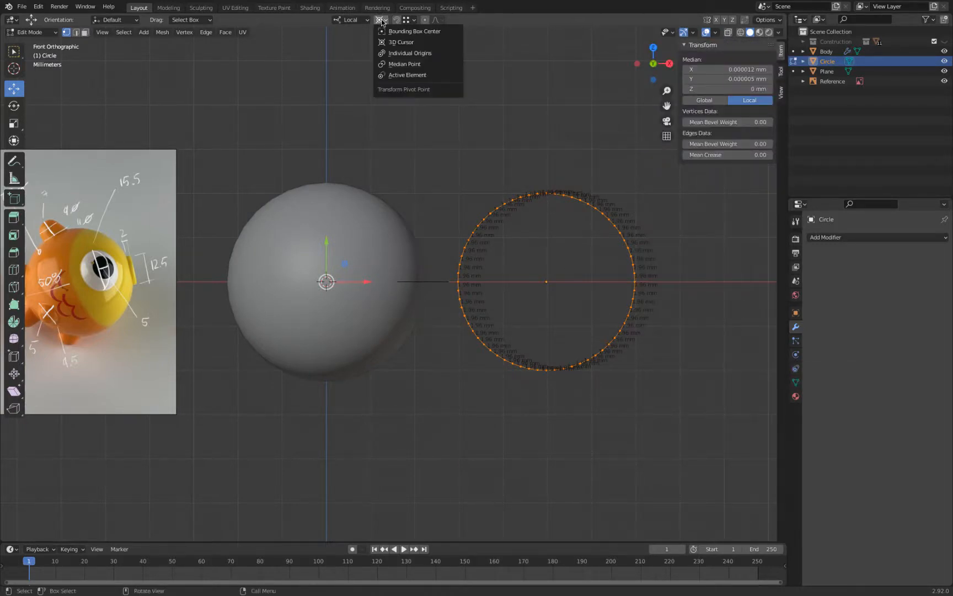
pyautogui.click(407, 75)
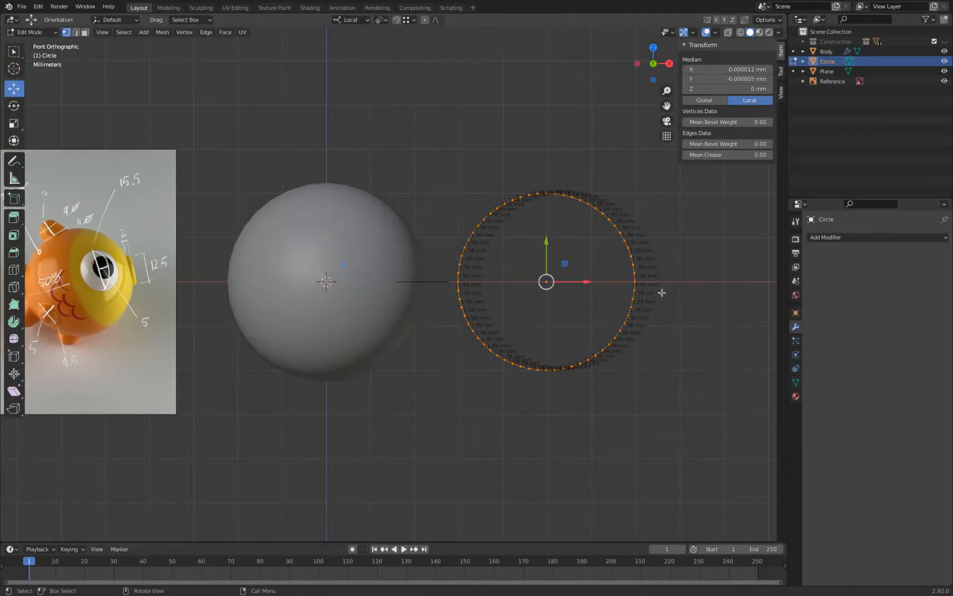
# - Extrude the circle's outermost positive-X vertex 5 mm inward along X
pyautogui.click(635, 282)
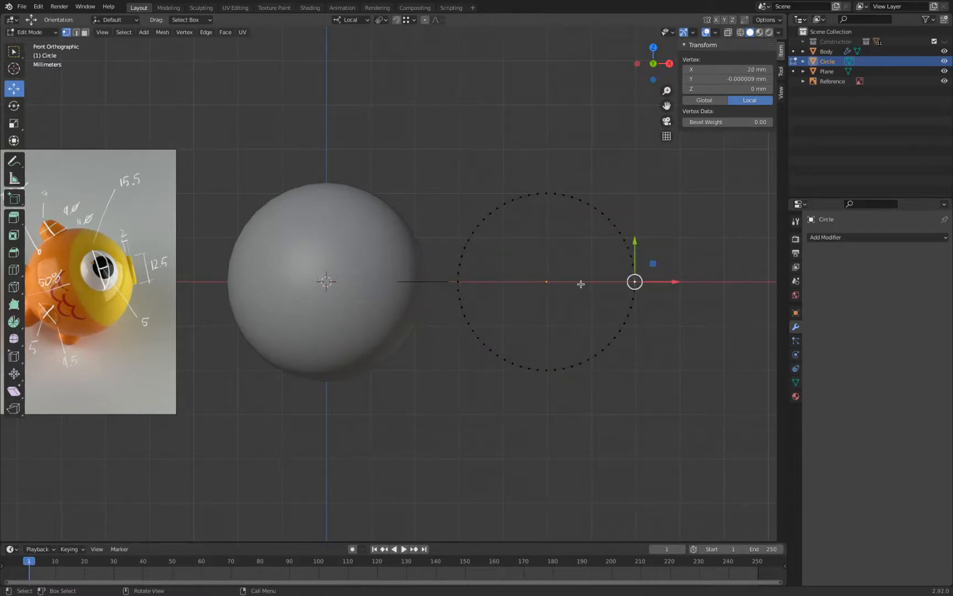
pyautogui.press('g')
pyautogui.press('x')
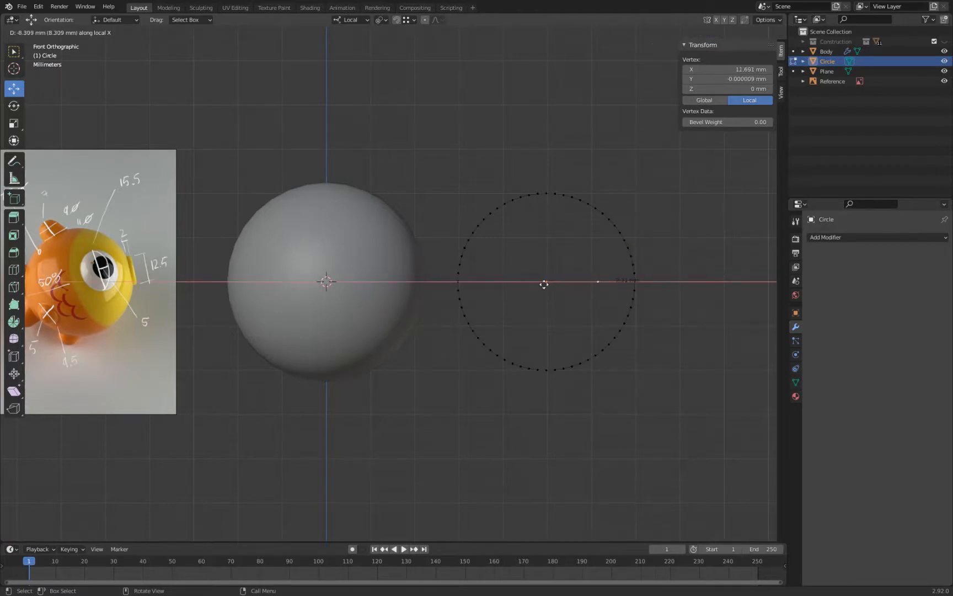
pyautogui.write('-5')
pyautogui.press('Return')
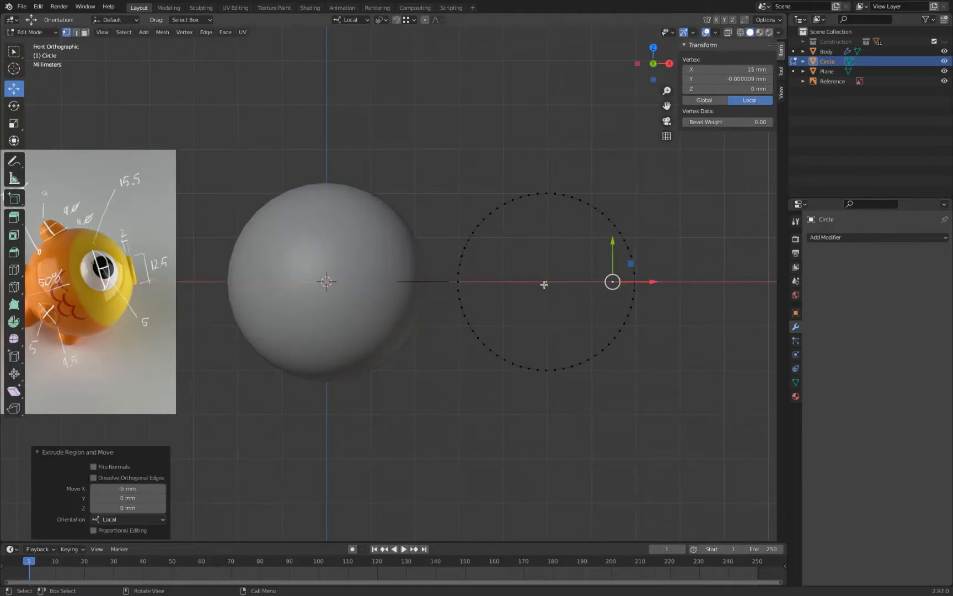
pyautogui.press('Tab')
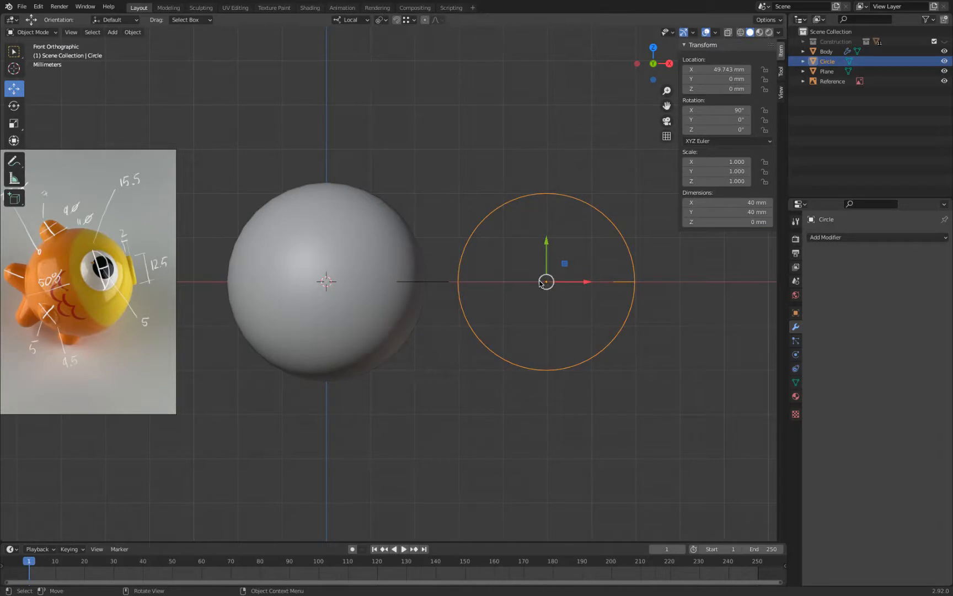
pyautogui.press('Tab')
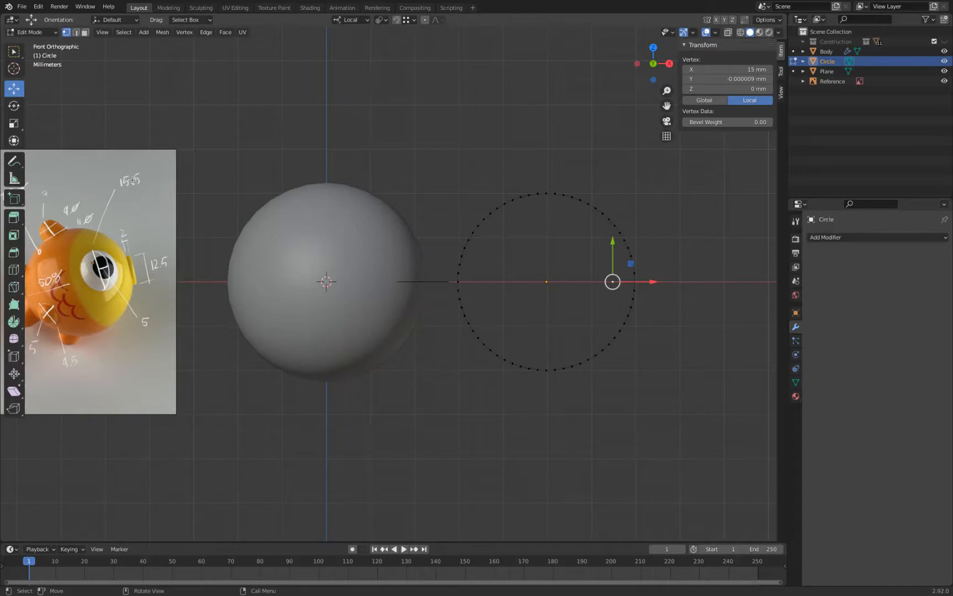
# - Extrude the inner vertex 8 mm in both directions along local Y to form a vertical line across the circle's positive-X side
pyautogui.press('g')
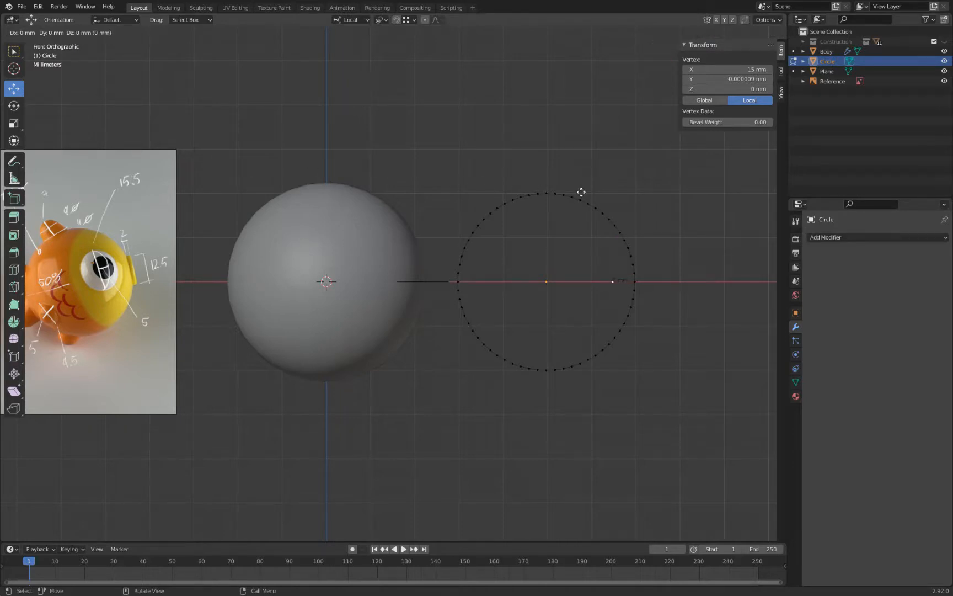
pyautogui.press('y')
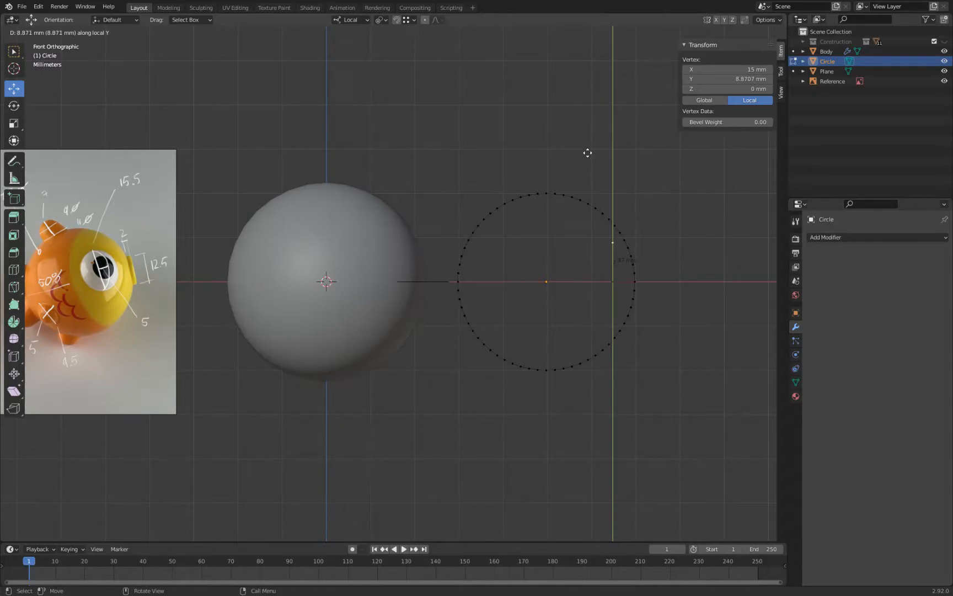
pyautogui.write('8')
pyautogui.press('Return')
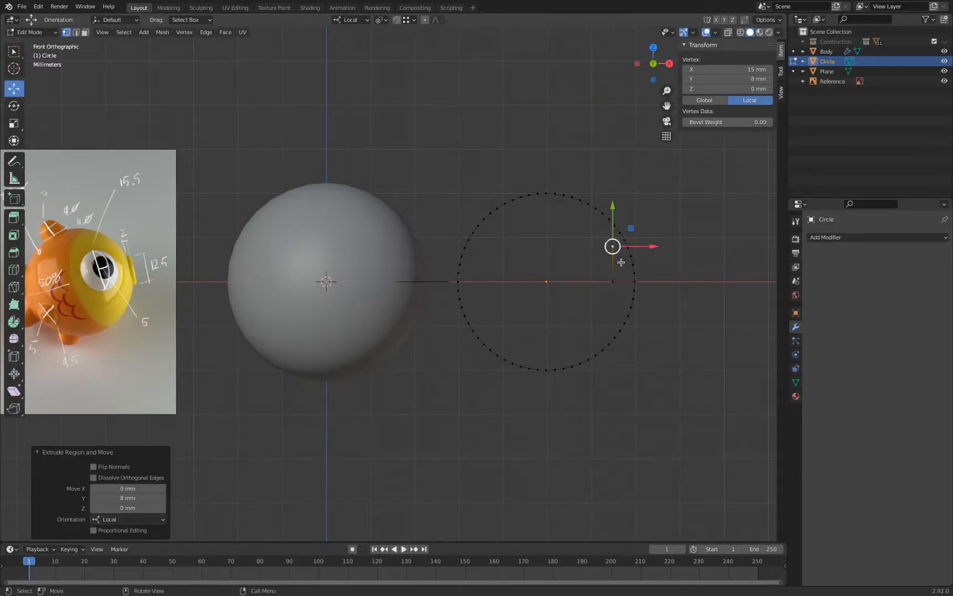
pyautogui.hotkey('ctrl', 'z')
pyautogui.press('g')
pyautogui.write('y')
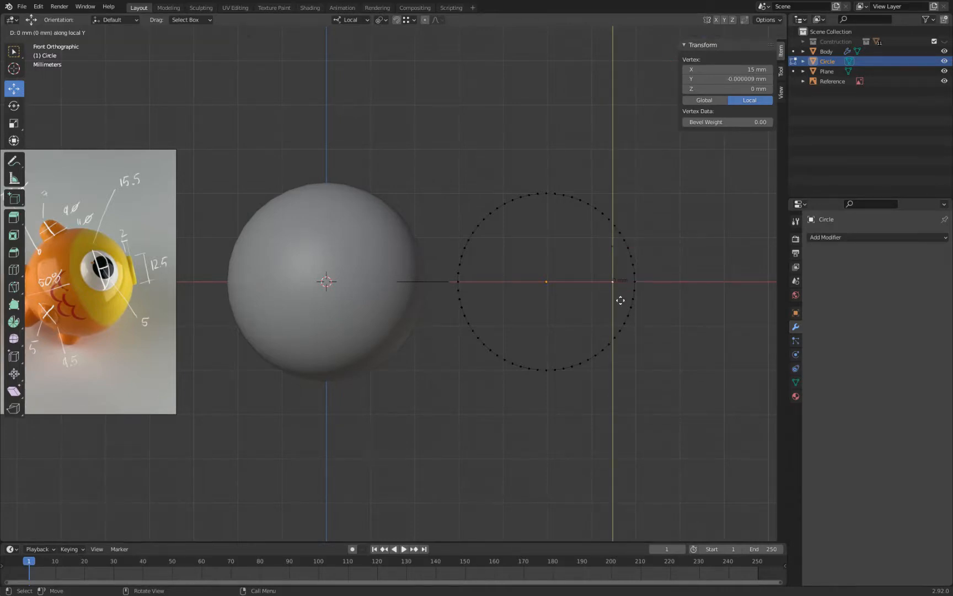
pyautogui.write('-8')
pyautogui.press('Return')
# - Select only the circle's perimeter vertices with the positive-X vertex active, excluding the inner line's vertices, and use Active Element as pivot
pyautogui.press('a')
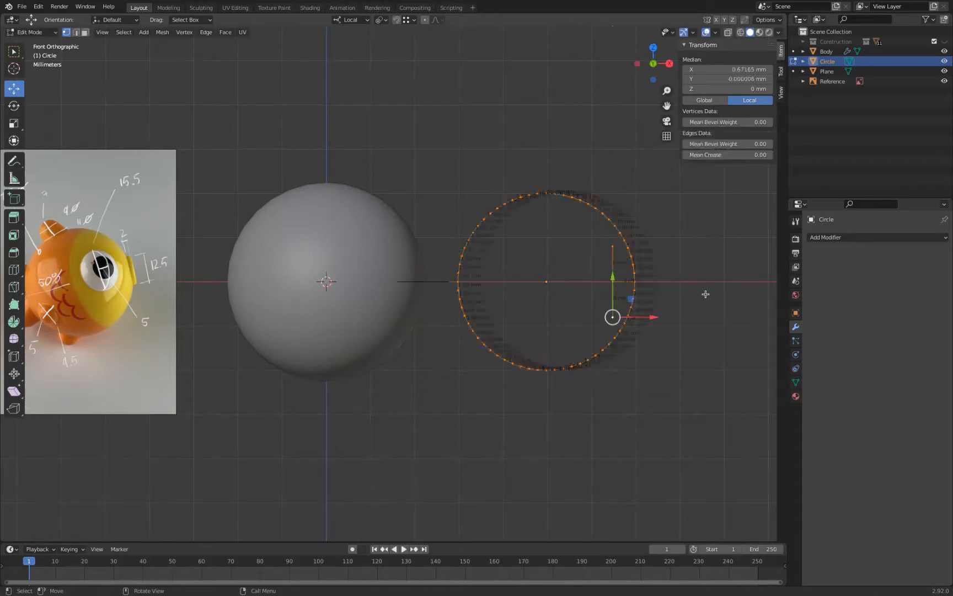
pyautogui.hotkey('alt', 'a')
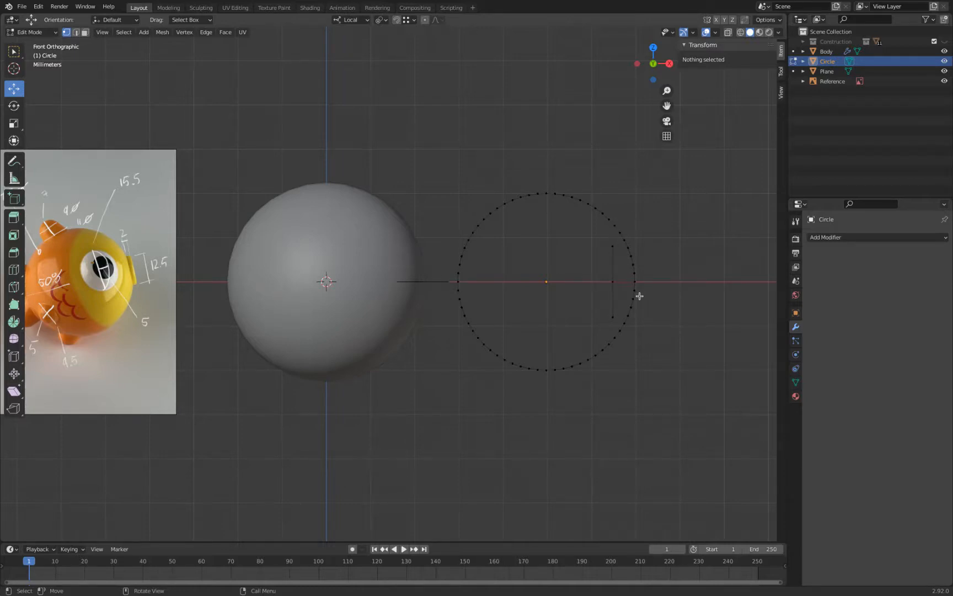
pyautogui.press('a')
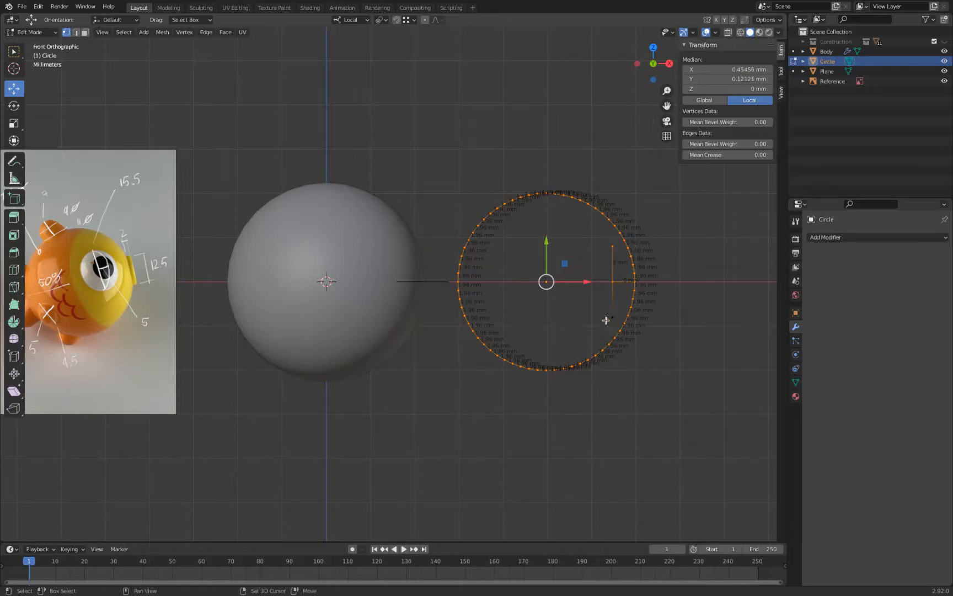
pyautogui.keyDown('shift'); pyautogui.click(614, 281); pyautogui.keyUp('shift')
pyautogui.keyDown('shift'); pyautogui.click(609, 251); pyautogui.keyUp('shift')
pyautogui.keyDown('shift'); pyautogui.click(639, 282); pyautogui.keyUp('shift')
pyautogui.keyDown('shift'); pyautogui.click(641, 283); pyautogui.keyUp('shift')
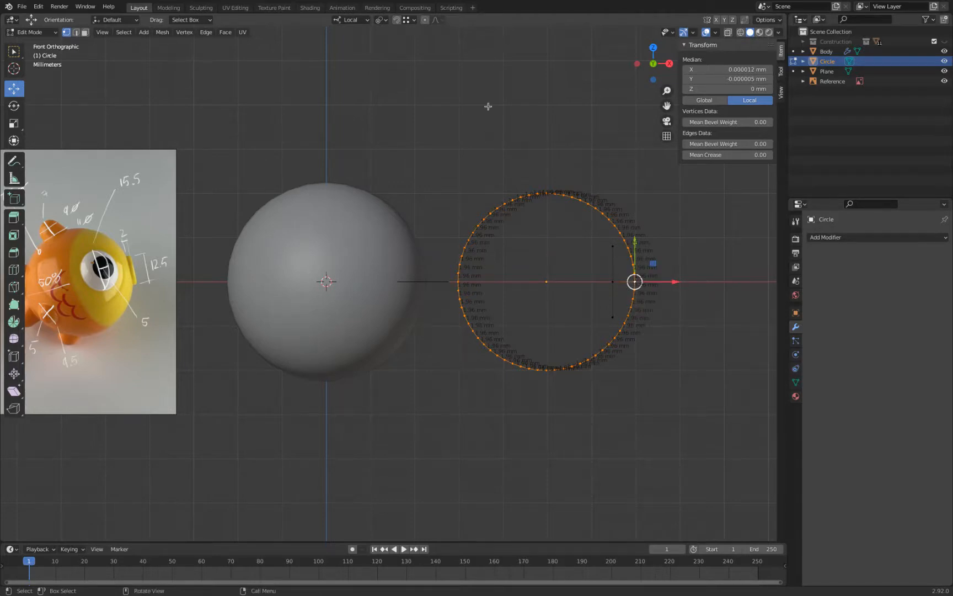
pyautogui.click(379, 21)
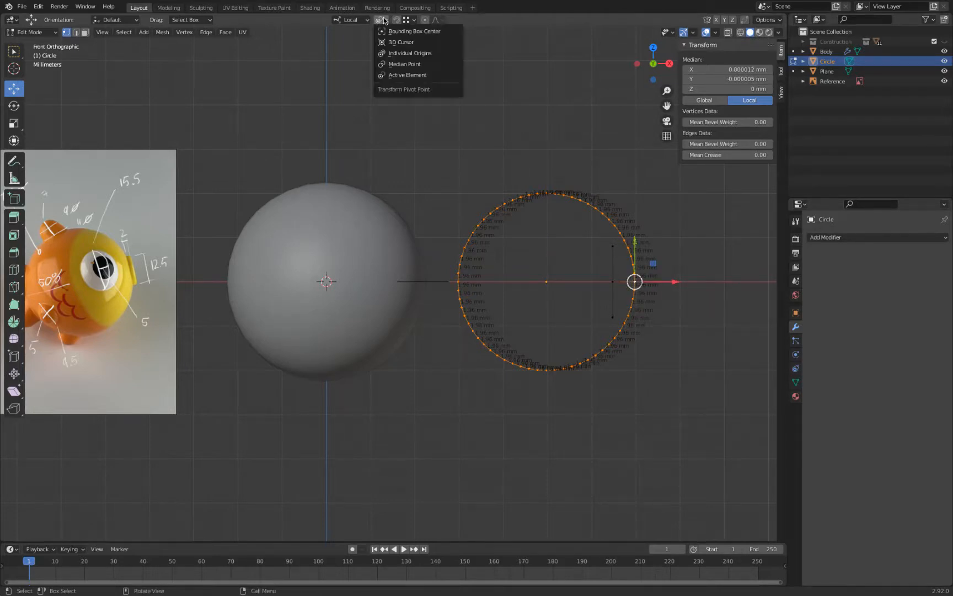
pyautogui.click(415, 78)
# - Scale the circle about its positive-X vertex to about 17.9 mm in diameter, so it passes through both ends of the vertical line
pyautogui.press('s')
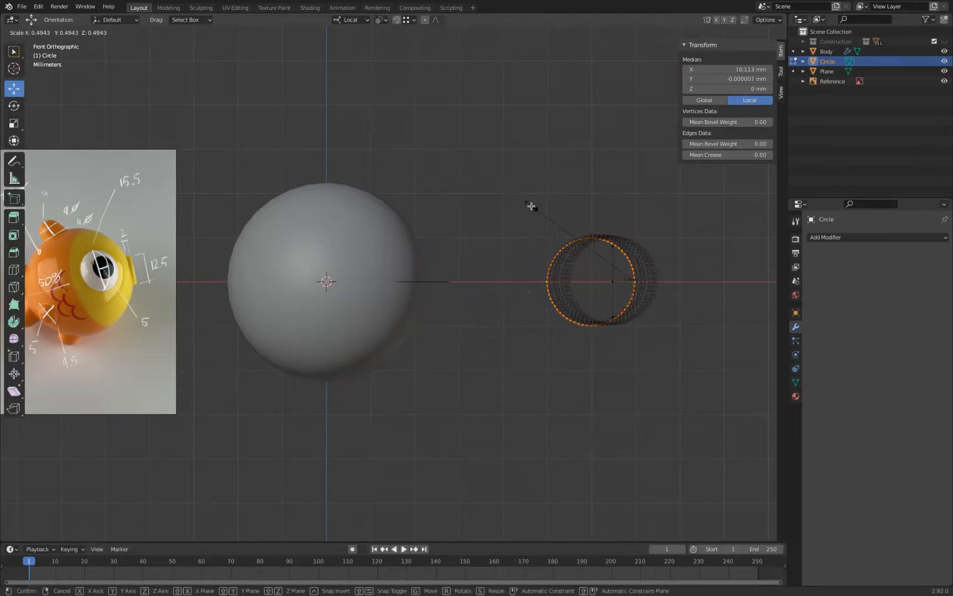
pyautogui.click(538, 211)
pyautogui.scroll(4, 471, 246)
pyautogui.keyDown('shift'); pyautogui.moveTo(471, 246); pyautogui.dragTo(241, 240, button='middle'); pyautogui.keyUp('shift')
pyautogui.scroll(3, 540, 217)
pyautogui.keyDown('shift'); pyautogui.moveTo(541, 217); pyautogui.dragTo(318, 262, button='middle'); pyautogui.keyUp('shift')
pyautogui.scroll(3, 472, 202)
pyautogui.press('s')
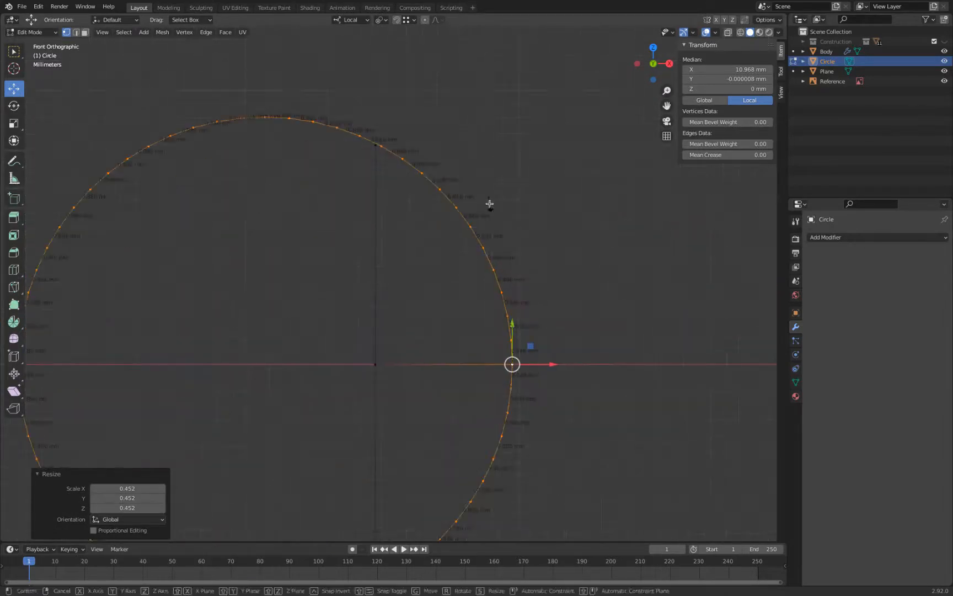
pyautogui.click(492, 206)
pyautogui.scroll(-5, 407, 196)
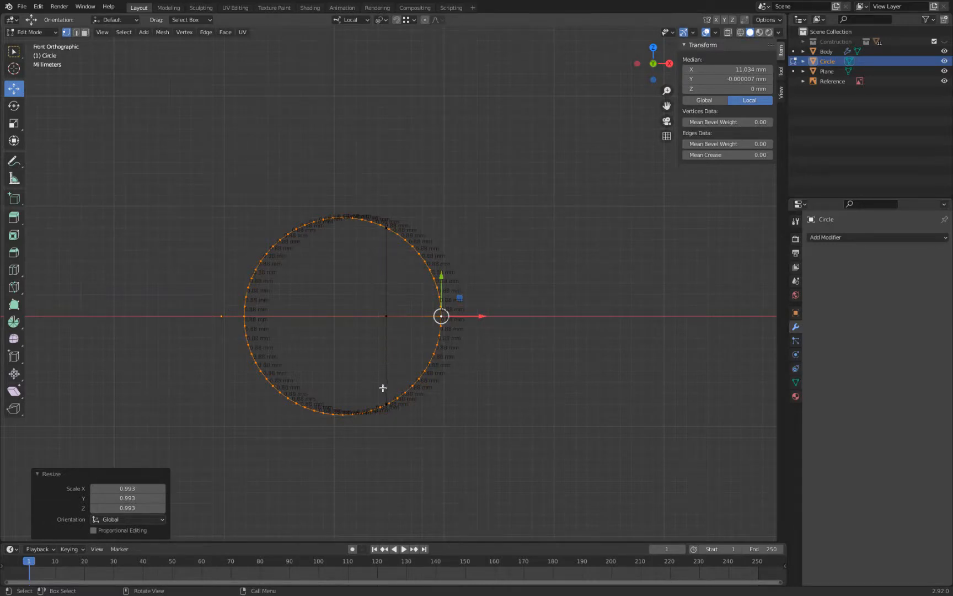
# - Snap the 3D cursor to the selected circle's centre, return to Object Mode, and set the object's origin to the 3D cursor
pyautogui.hotkey('shift', 's')
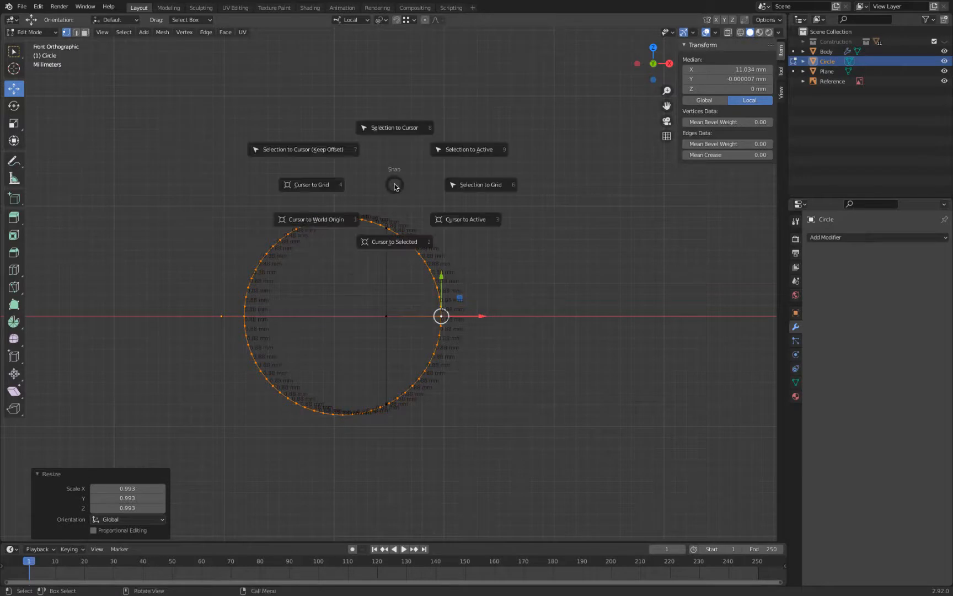
pyautogui.click(384, 241)
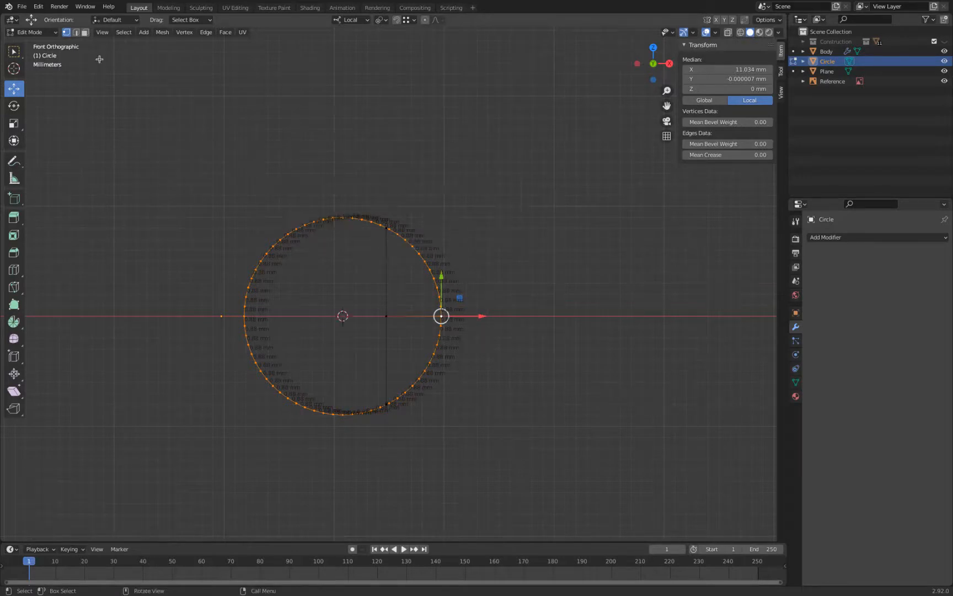
pyautogui.click(33, 32)
pyautogui.click(30, 23)
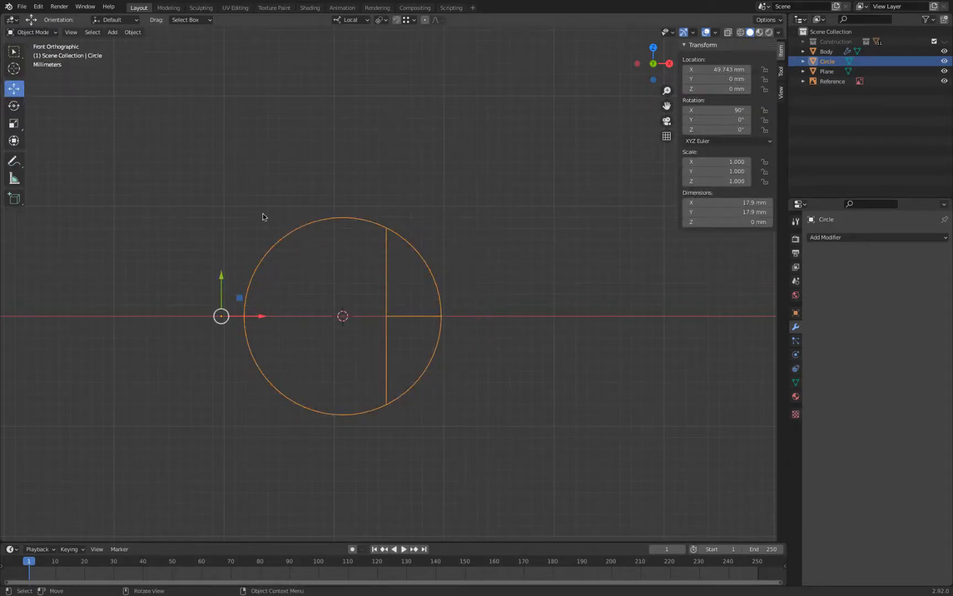
pyautogui.rightClick(334, 246)
pyautogui.moveTo(336, 270)
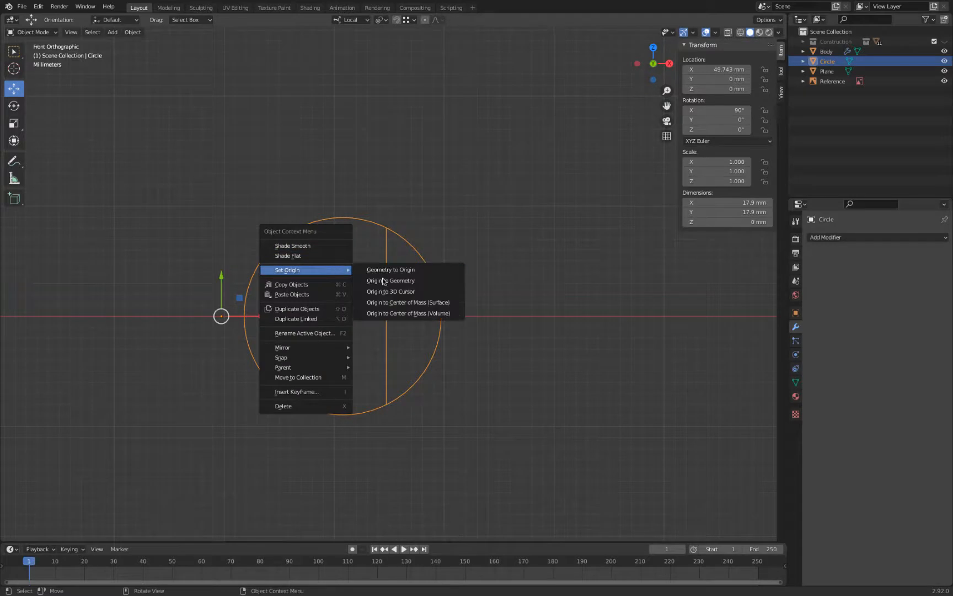
pyautogui.click(410, 296)
pyautogui.scroll(-6, 413, 291)
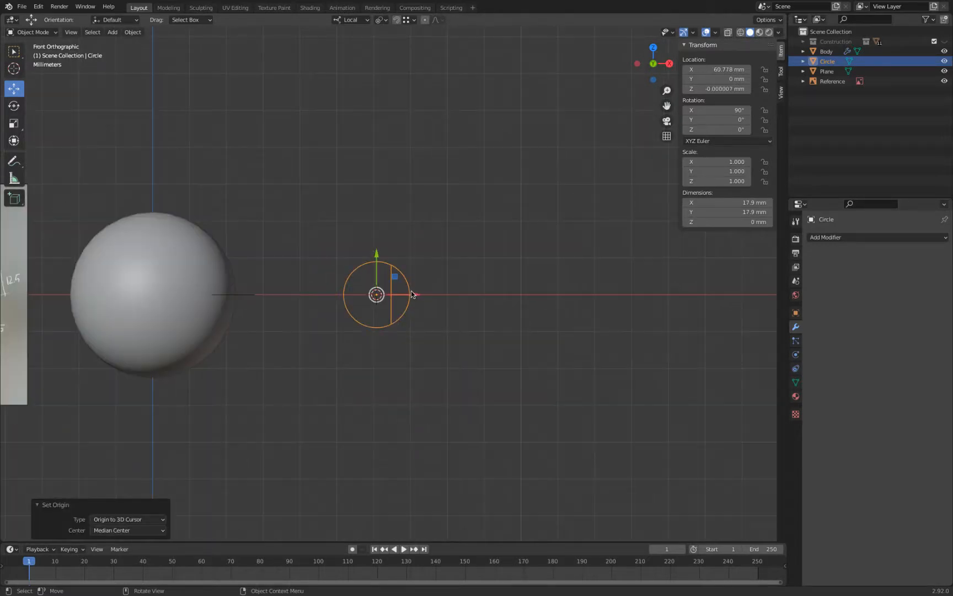
# - Set the circle's X, Y and Z location to 0 mm so it sits at the sphere's centre
pyautogui.keyDown('shift'); pyautogui.moveTo(337, 254); pyautogui.dragTo(473, 245, button='middle'); pyautogui.keyUp('shift')
pyautogui.scroll(-2, 471, 244)
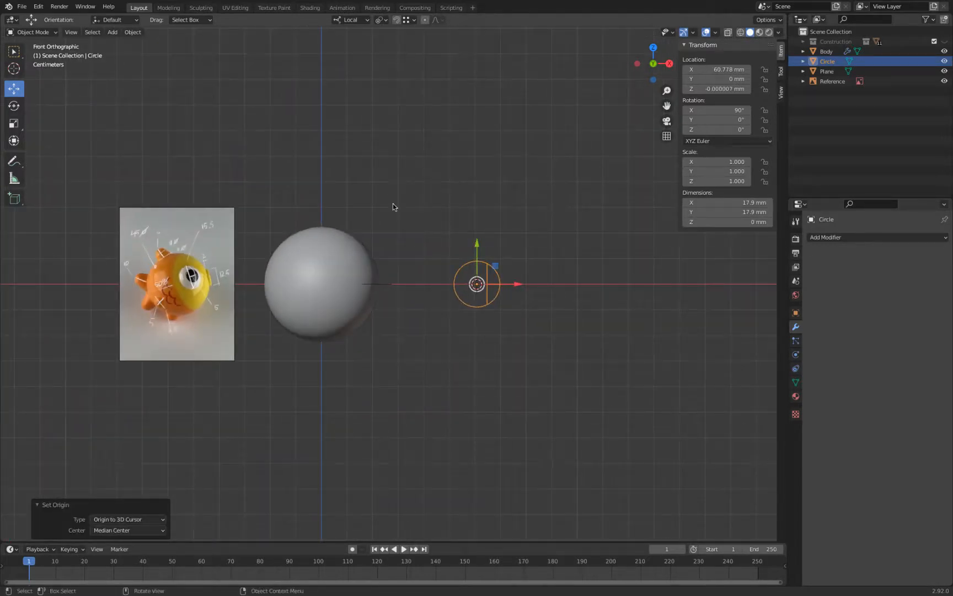
pyautogui.moveTo(739, 69); pyautogui.dragTo(730, 91)
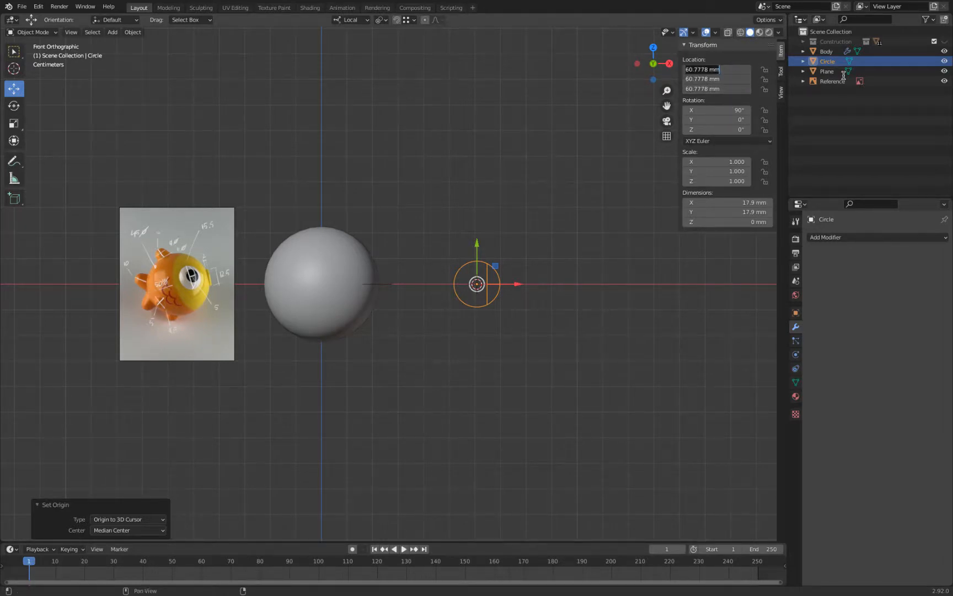
pyautogui.write('0')
pyautogui.press('Return')
# - Apply the circle's rotation so that its local axes align with the world axes
pyautogui.moveTo(523, 189); pyautogui.dragTo(497, 194, button='middle')
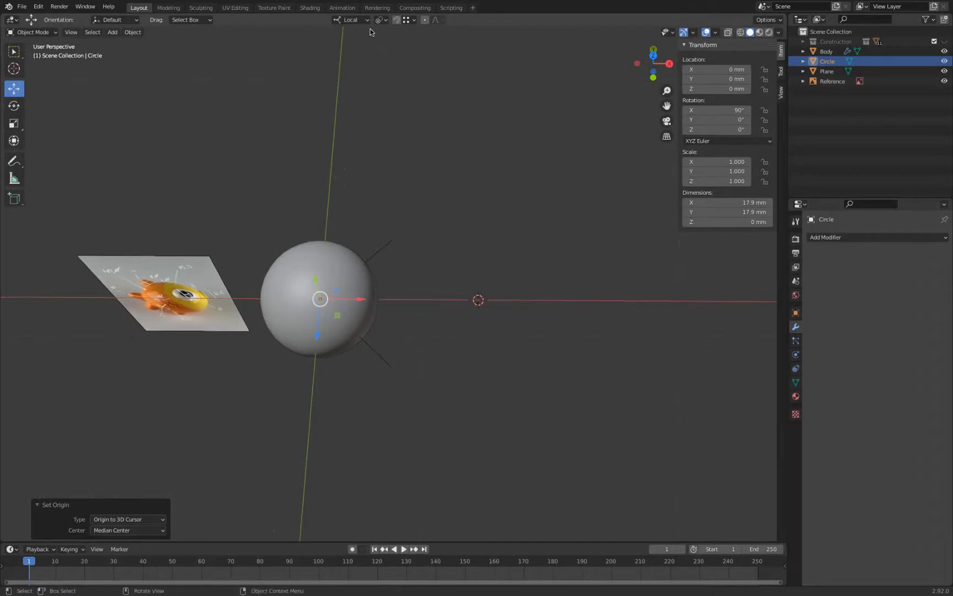
pyautogui.click(352, 20)
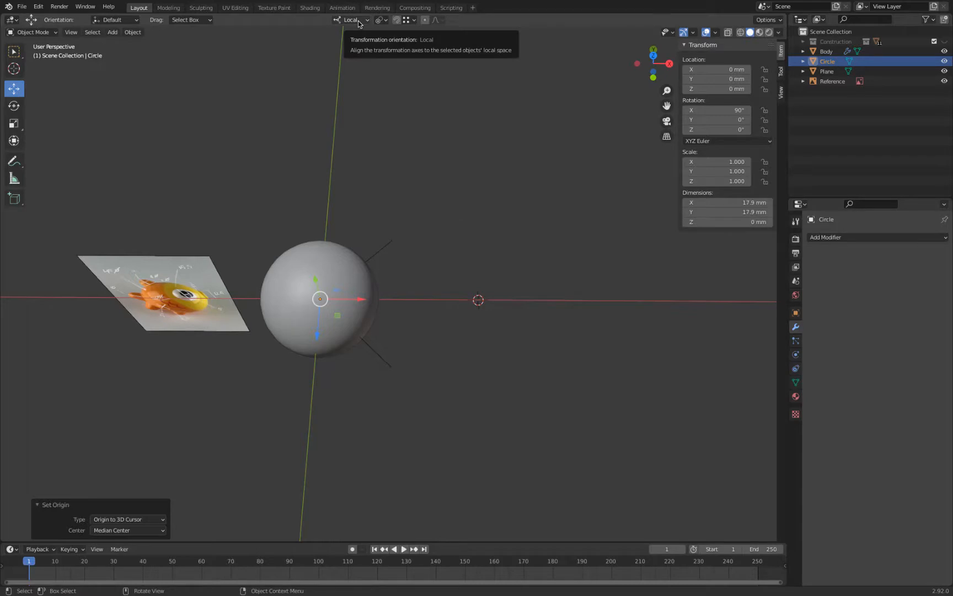
pyautogui.click(140, 33)
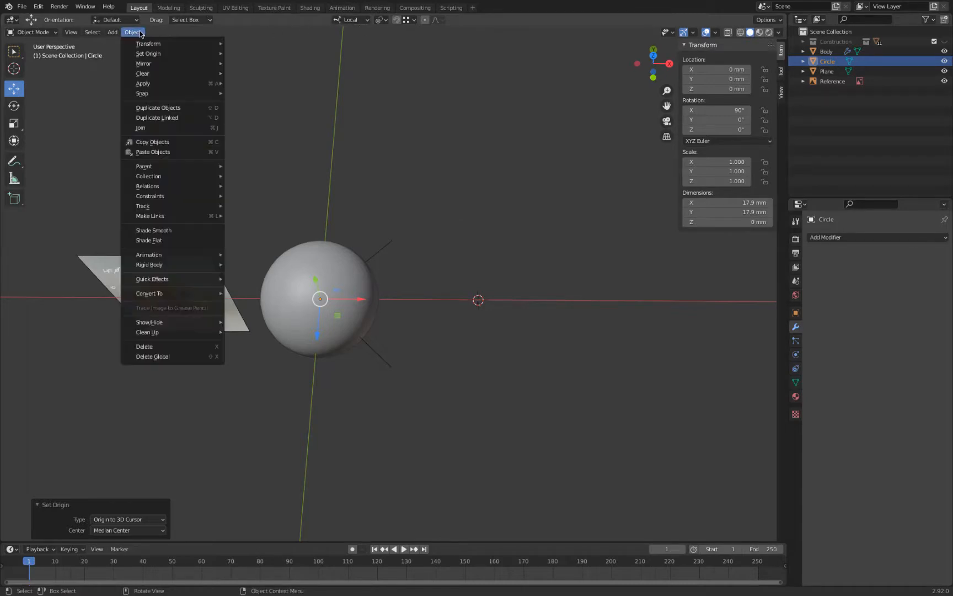
pyautogui.moveTo(151, 86)
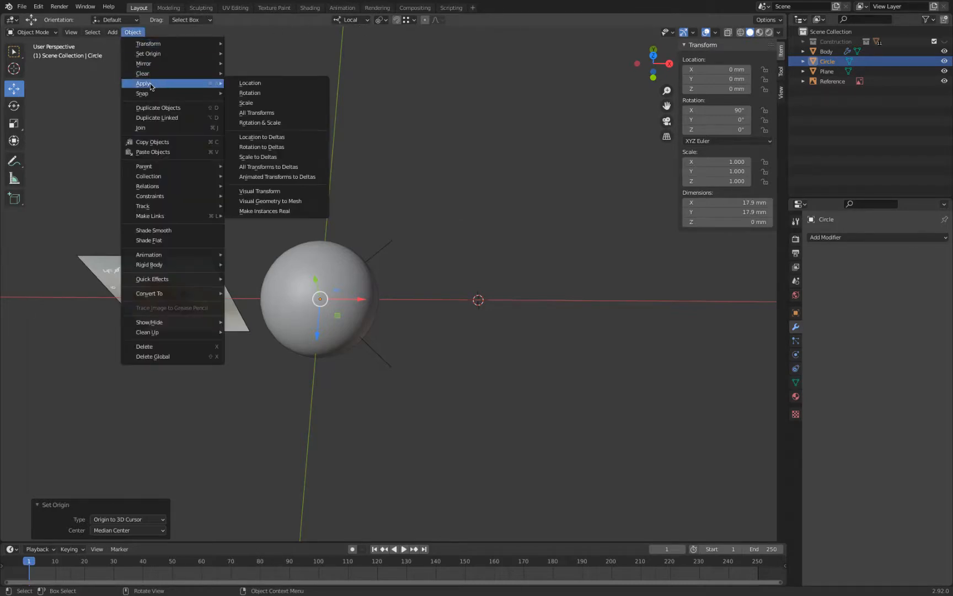
pyautogui.click(256, 94)
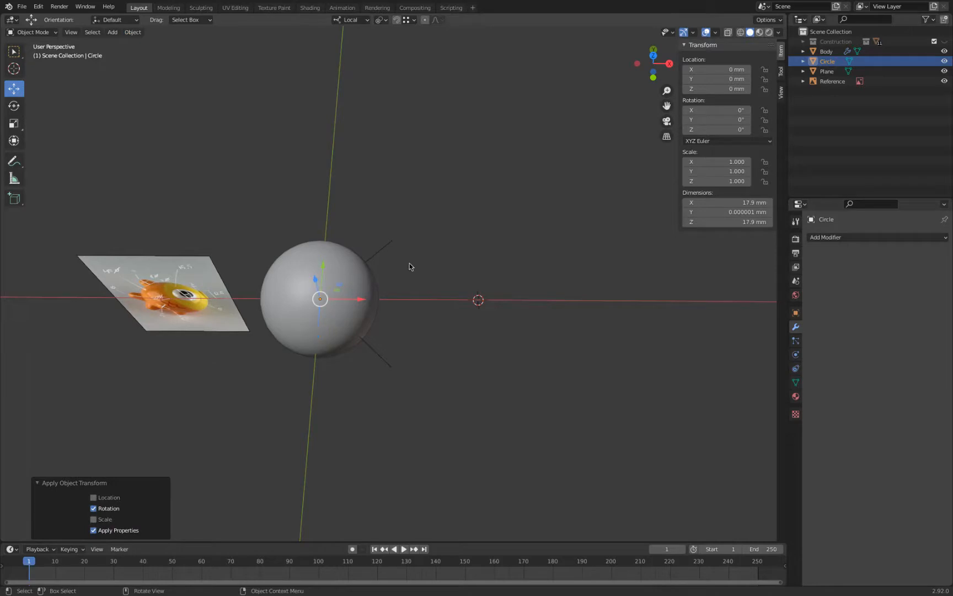
# - Set the circle's Z rotation to -45°
pyautogui.moveTo(383, 268); pyautogui.dragTo(404, 240, button='middle')
pyautogui.moveTo(708, 132); pyautogui.dragTo(535, 158)
pyautogui.click(706, 132)
pyautogui.write('-45')
pyautogui.press('Return')
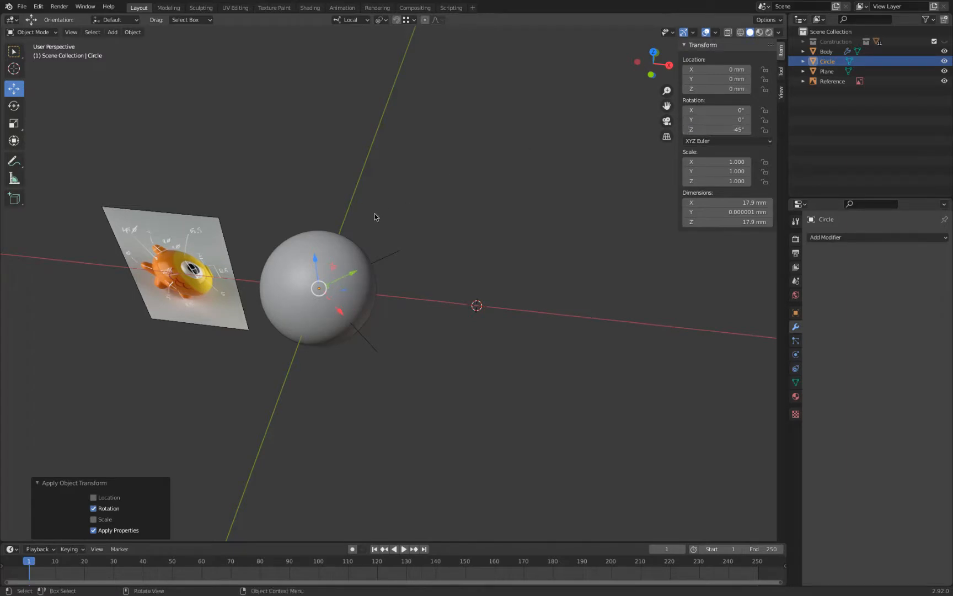
# - Move the circle about 17.3 mm along its local X axis so it straddles the body sphere's surface
pyautogui.moveTo(390, 212); pyautogui.dragTo(413, 206, button='middle')
pyautogui.press('g')
pyautogui.press('x')
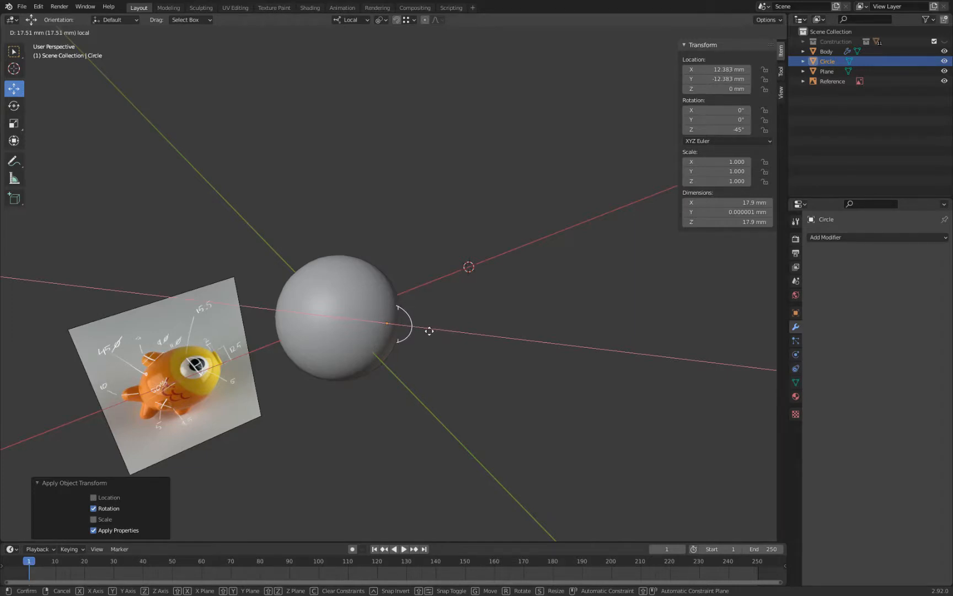
pyautogui.click(429, 330)
pyautogui.moveTo(466, 296); pyautogui.dragTo(479, 258, button='middle')
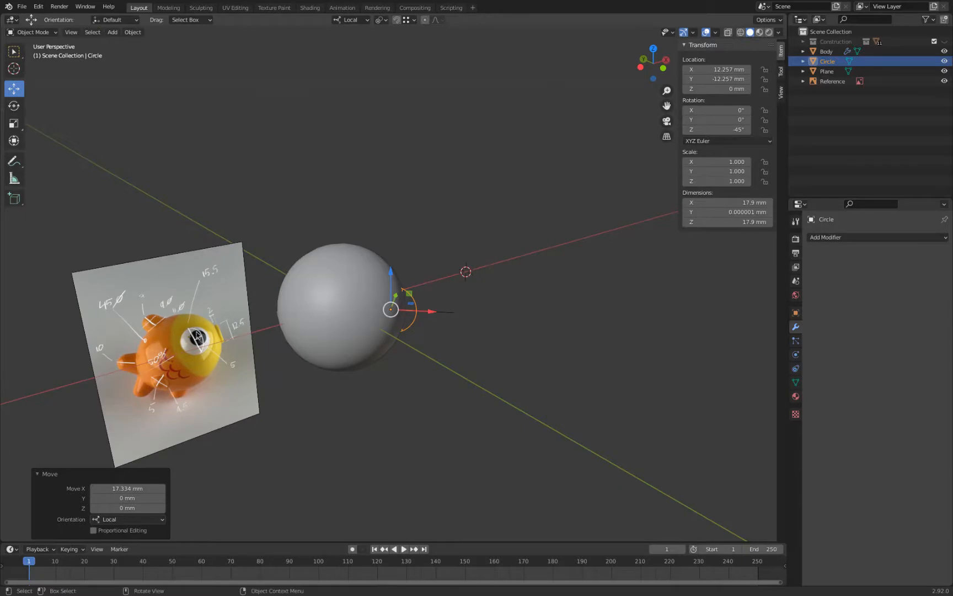
# - Duplicate the body sphere in place and remove all of the copy's modifiers except Subdivision
pyautogui.click(339, 262)
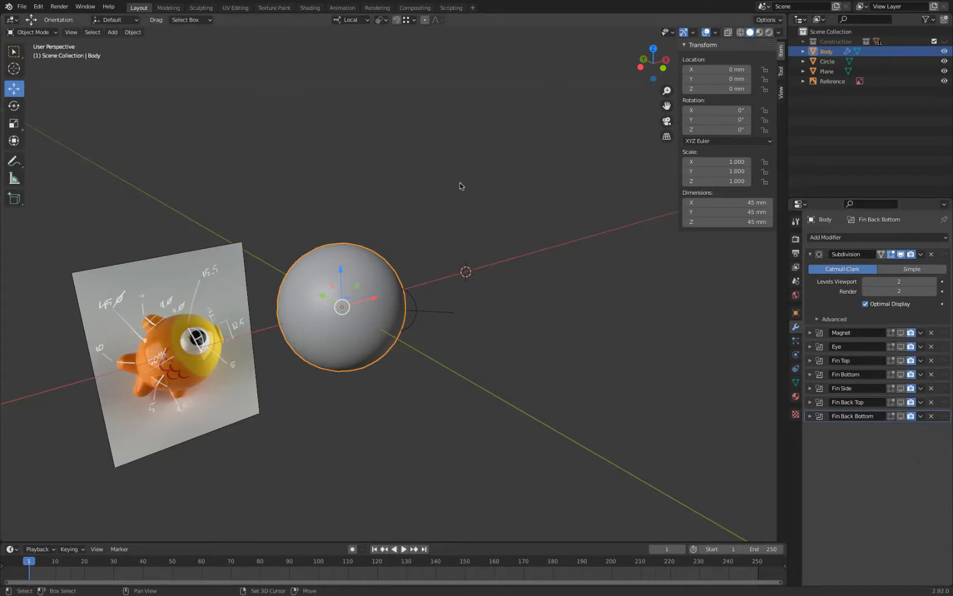
pyautogui.hotkey('shift', 'd')
pyautogui.rightClick(461, 185)
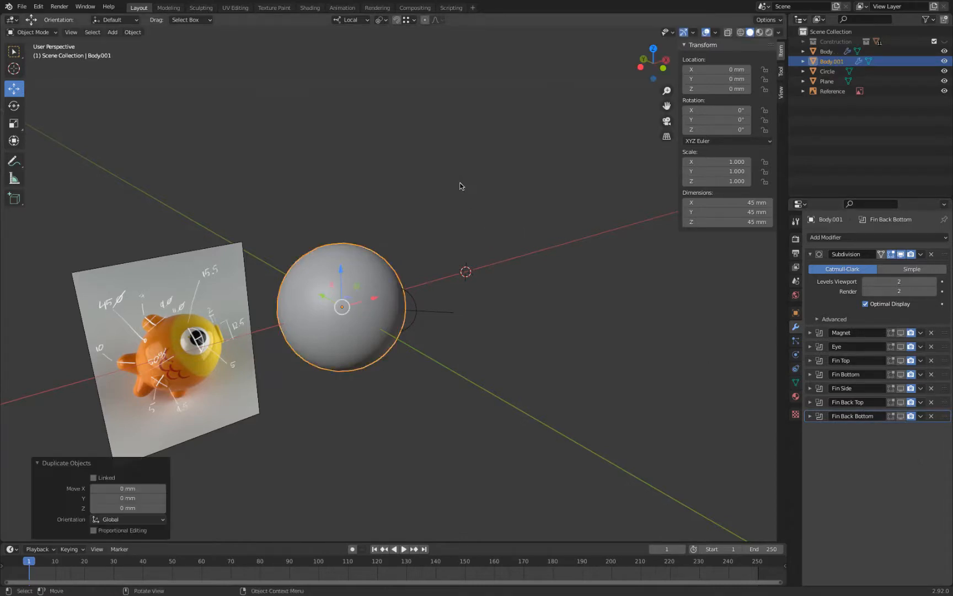
pyautogui.click(931, 332)
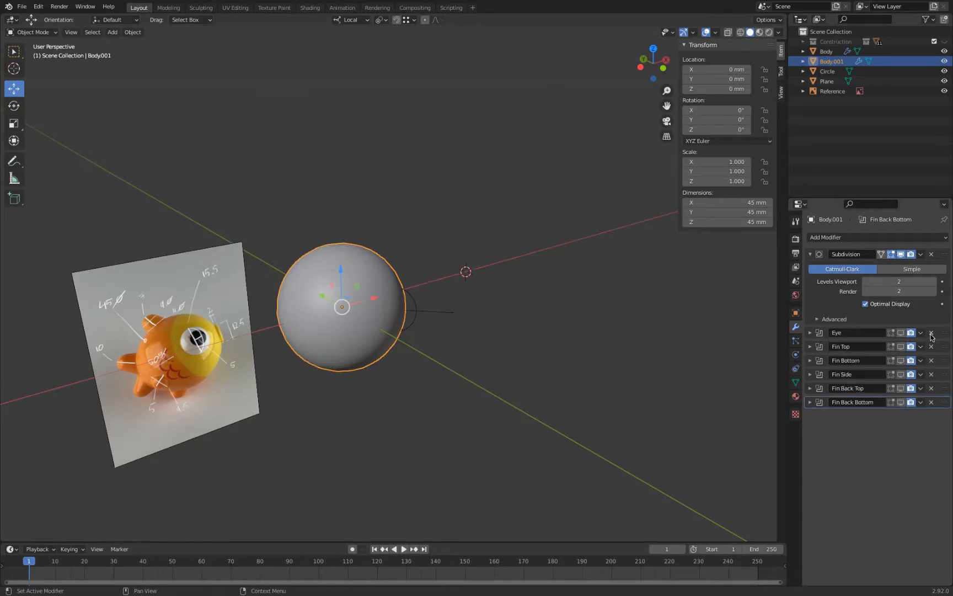
pyautogui.click(931, 333)
pyautogui.click(931, 333)
pyautogui.click(931, 333)
pyautogui.click(931, 332)
pyautogui.click(931, 333)
pyautogui.click(931, 333)
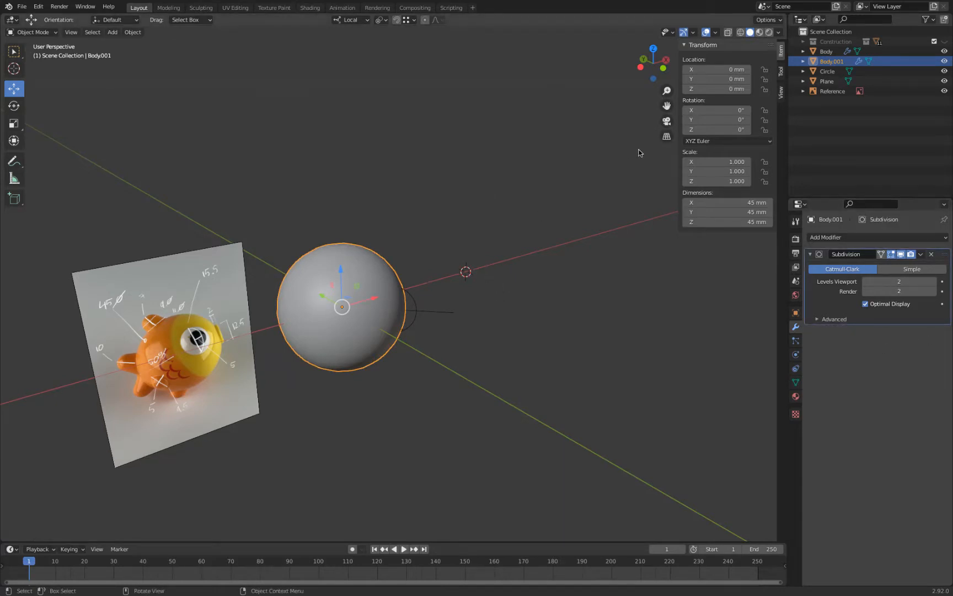
# - Set the duplicate sphere's Z rotation to -45° and scale it down to about 13.1 mm in diameter
pyautogui.click(726, 130)
pyautogui.write('-4')
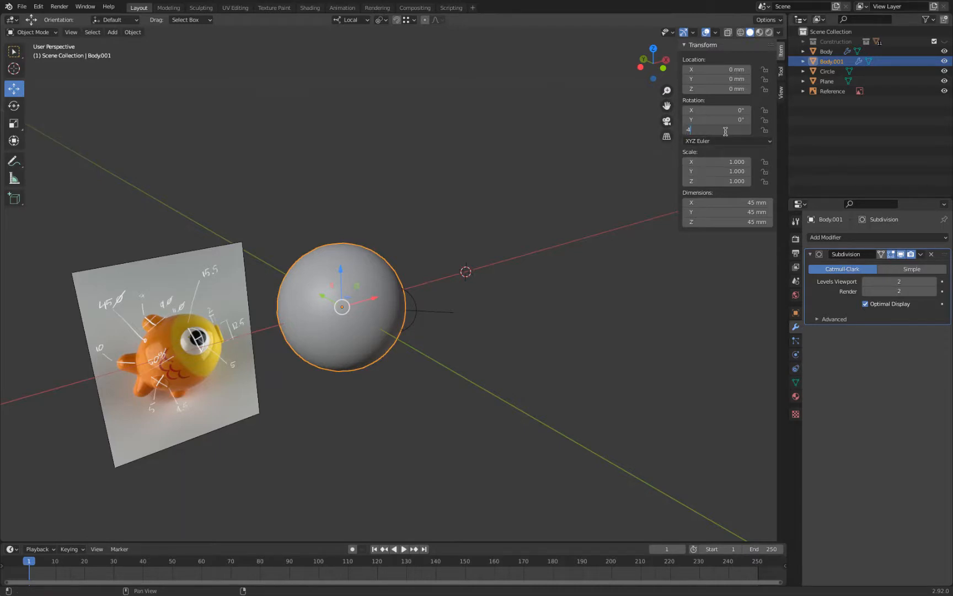
pyautogui.write('5')
pyautogui.press('Return')
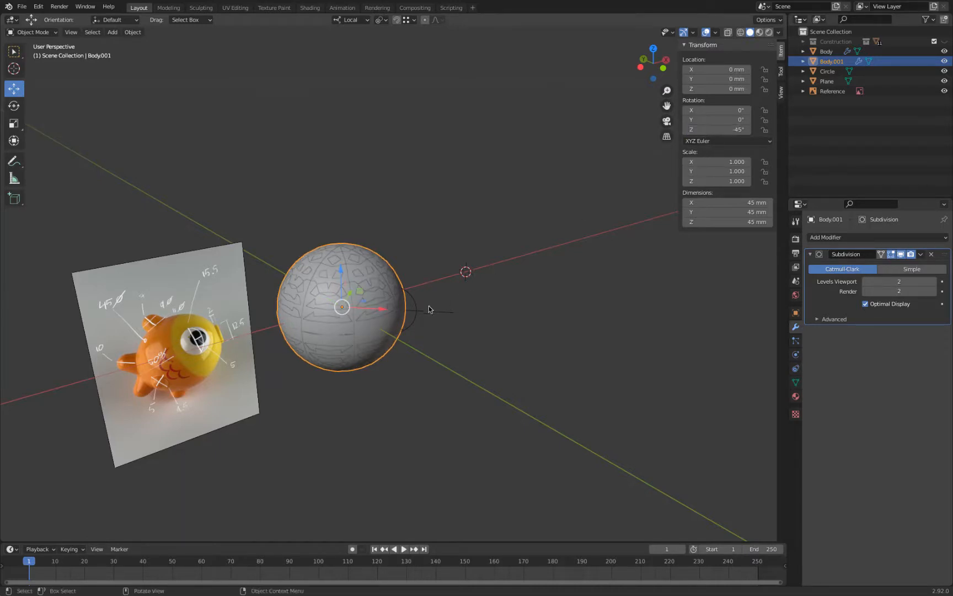
pyautogui.press('s')
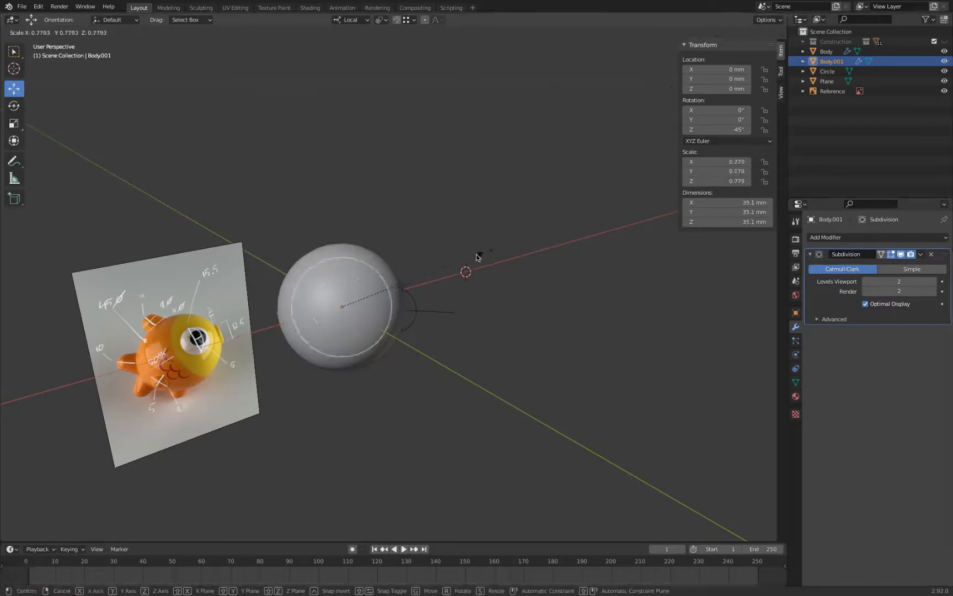
pyautogui.click(398, 293)
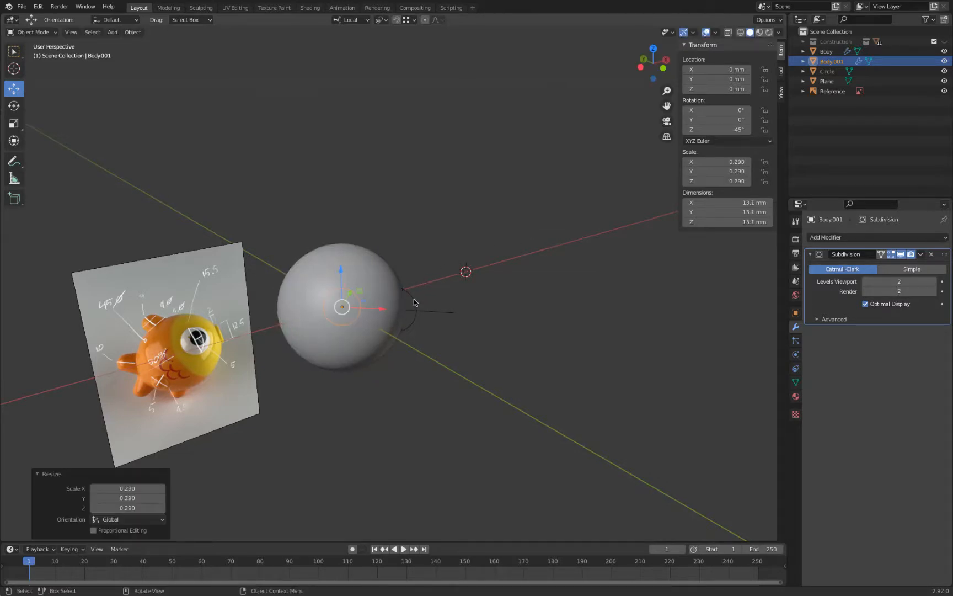
# - Snap the 3D cursor to the eye circle's origin and move the small sphere to the 3D cursor
pyautogui.click(414, 302)
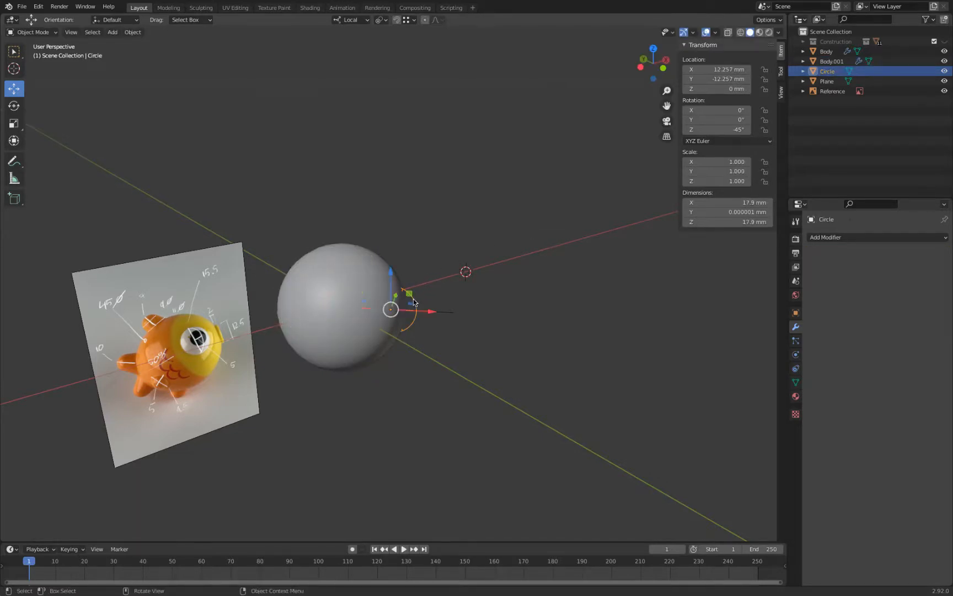
pyautogui.hotkey('shift', 's')
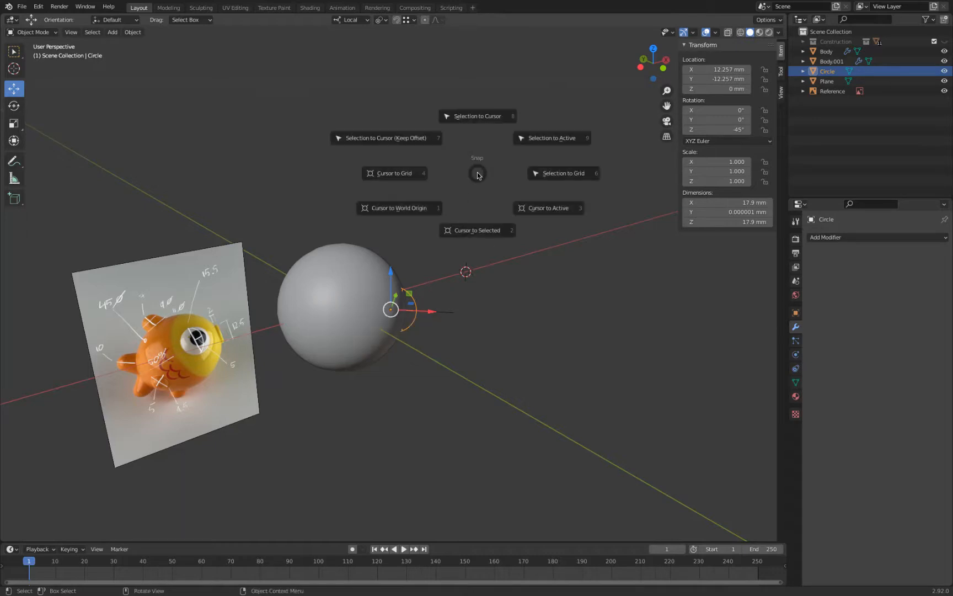
pyautogui.click(469, 230)
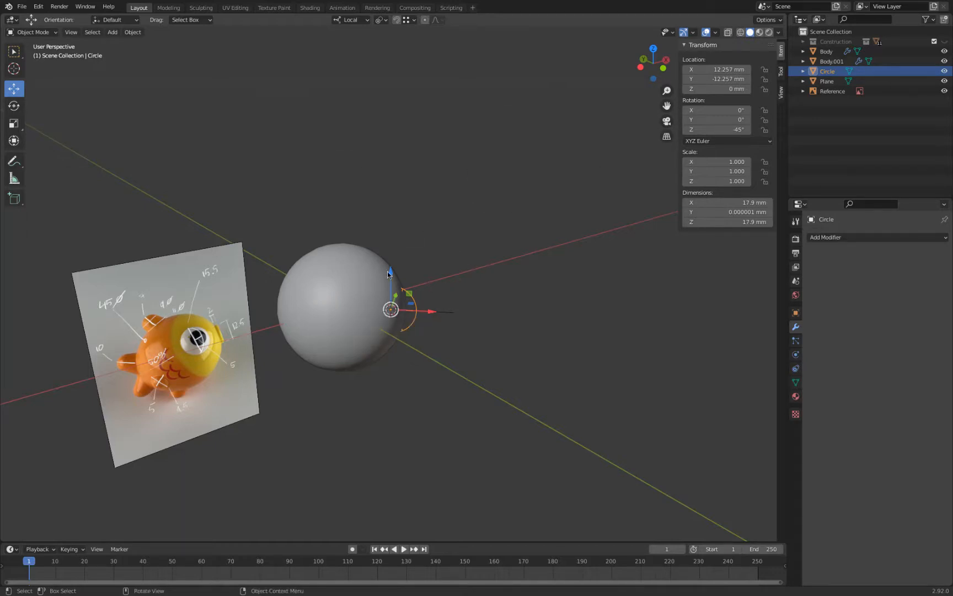
pyautogui.click(832, 62)
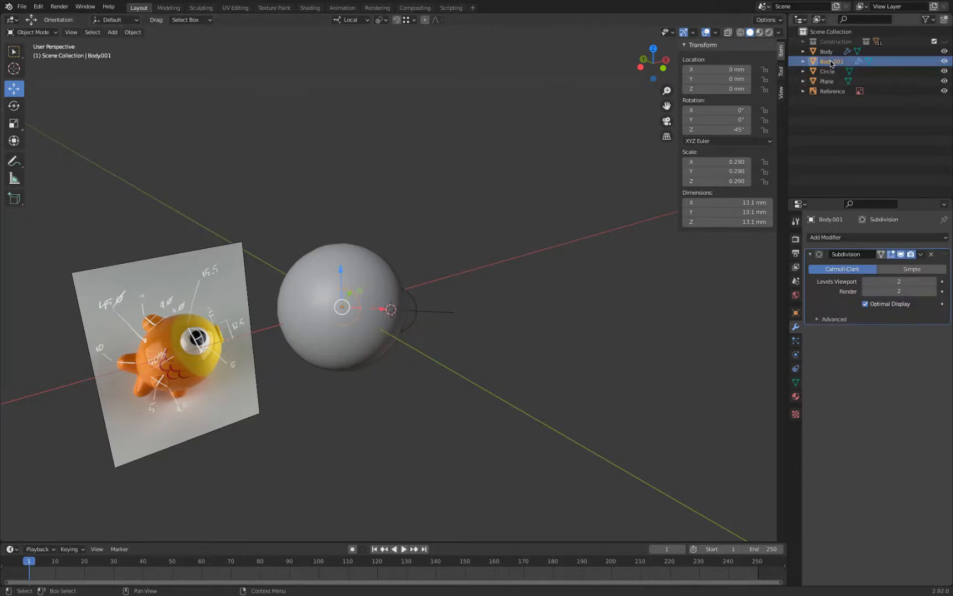
pyautogui.hotkey('shift', 's')
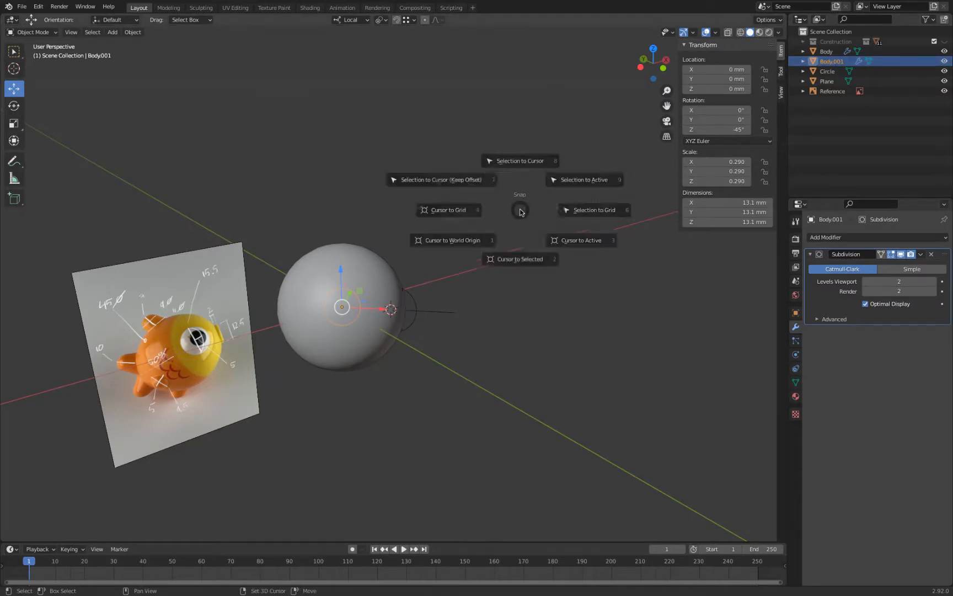
pyautogui.click(531, 152)
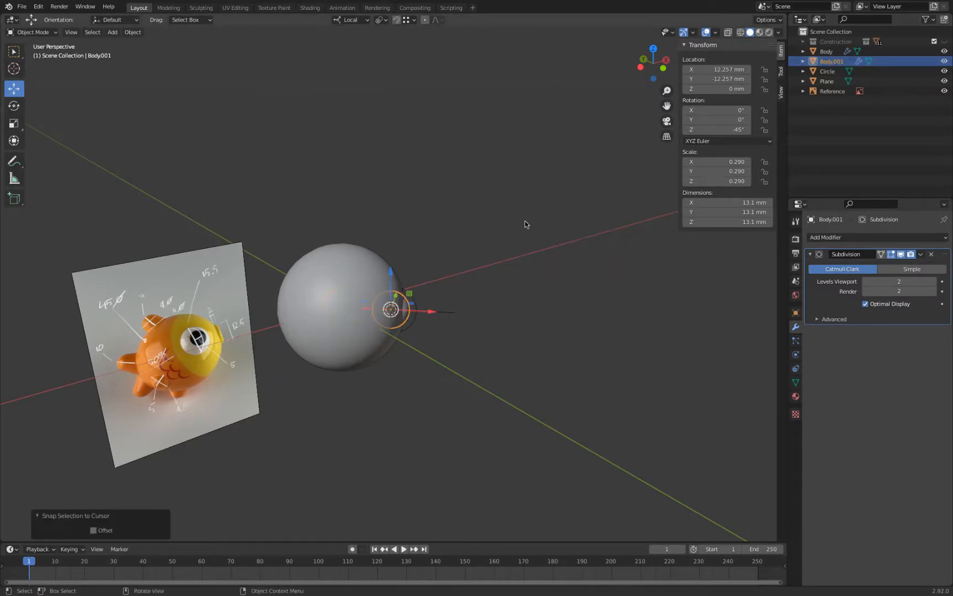
# - Change the transform pivot point and scale the small sphere up to about 18 mm in diameter to match the eye circle
pyautogui.scroll(6, 467, 268)
pyautogui.keyDown('shift'); pyautogui.moveTo(479, 287); pyautogui.dragTo(412, 231, button='middle'); pyautogui.keyUp('shift')
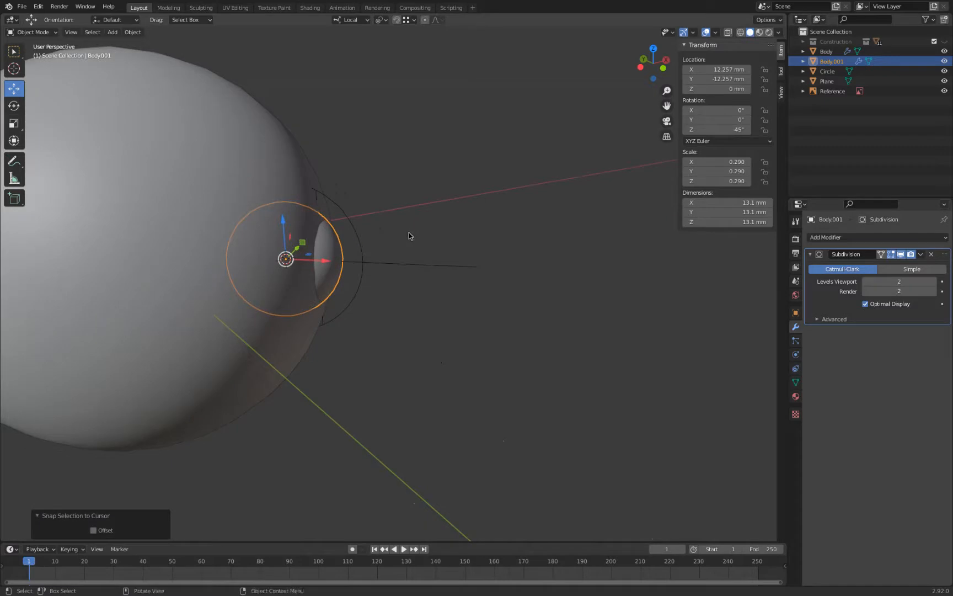
pyautogui.scroll(1, 410, 231)
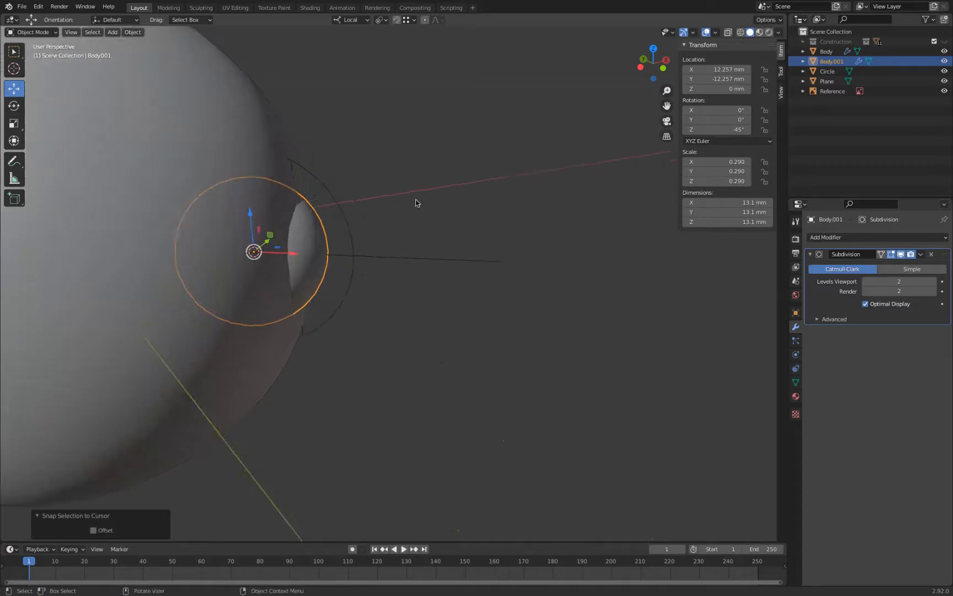
pyautogui.click(380, 20)
pyautogui.click(392, 30)
pyautogui.press('s')
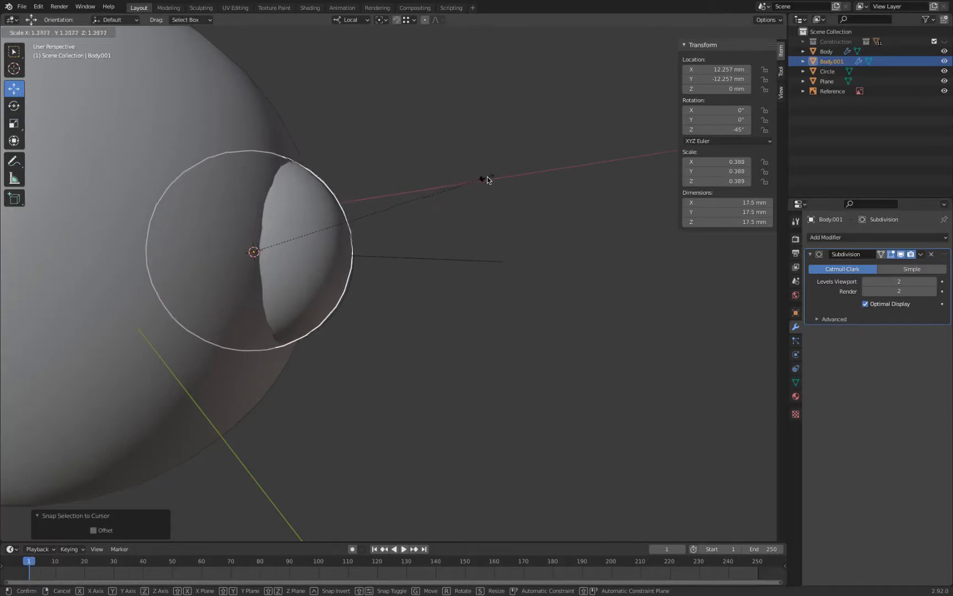
pyautogui.click(491, 177)
pyautogui.press('s')
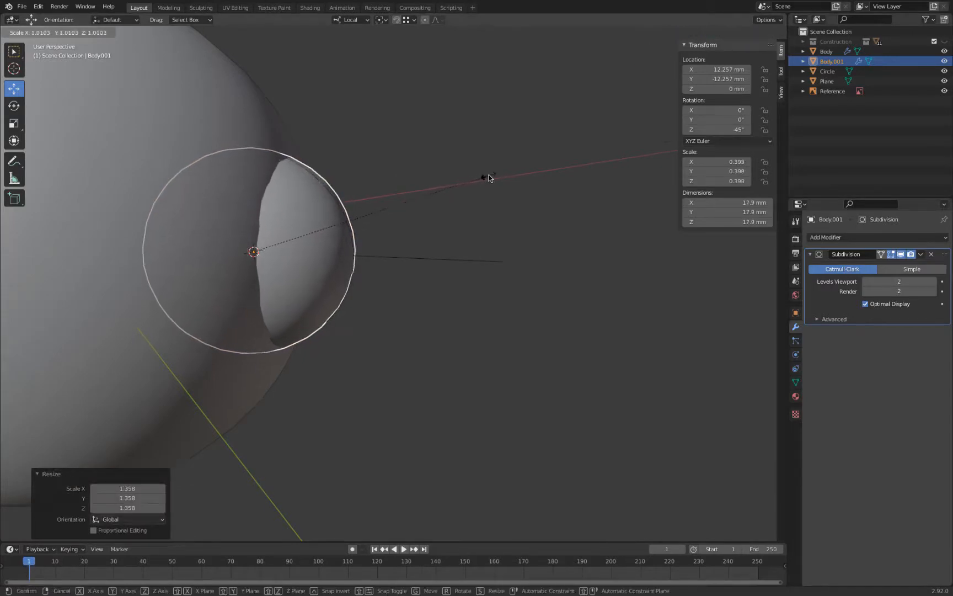
pyautogui.click(489, 175)
# - Compare the eye sphere's size and placement on the body with the reference photo in front, right and top orthographic views
pyautogui.moveTo(490, 175); pyautogui.dragTo(409, 198, button='middle')
pyautogui.press('KP_1')
pyautogui.keyDown('shift'); pyautogui.moveTo(328, 200); pyautogui.dragTo(538, 219, button='middle'); pyautogui.keyUp('shift')
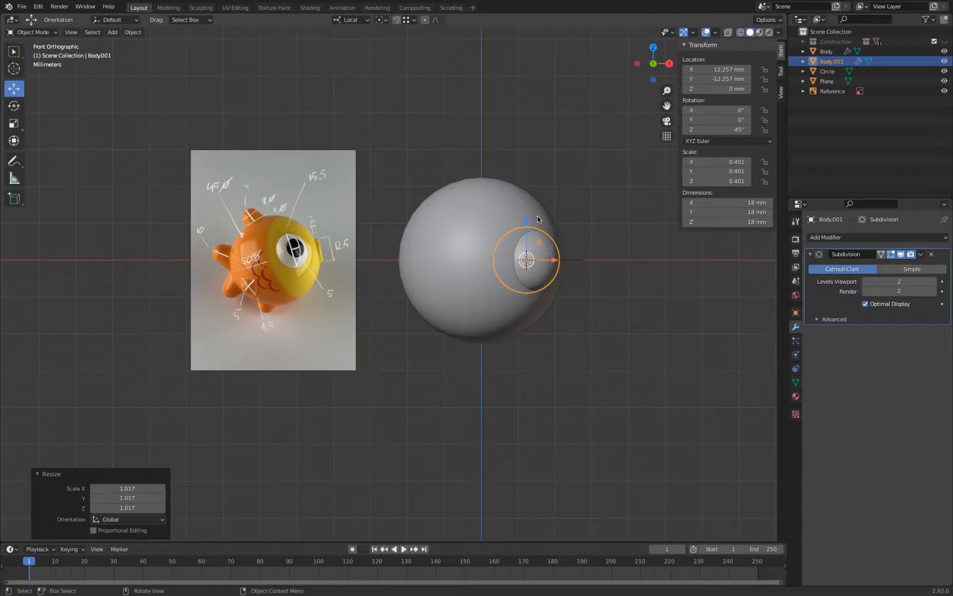
pyautogui.scroll(4, 331, 208)
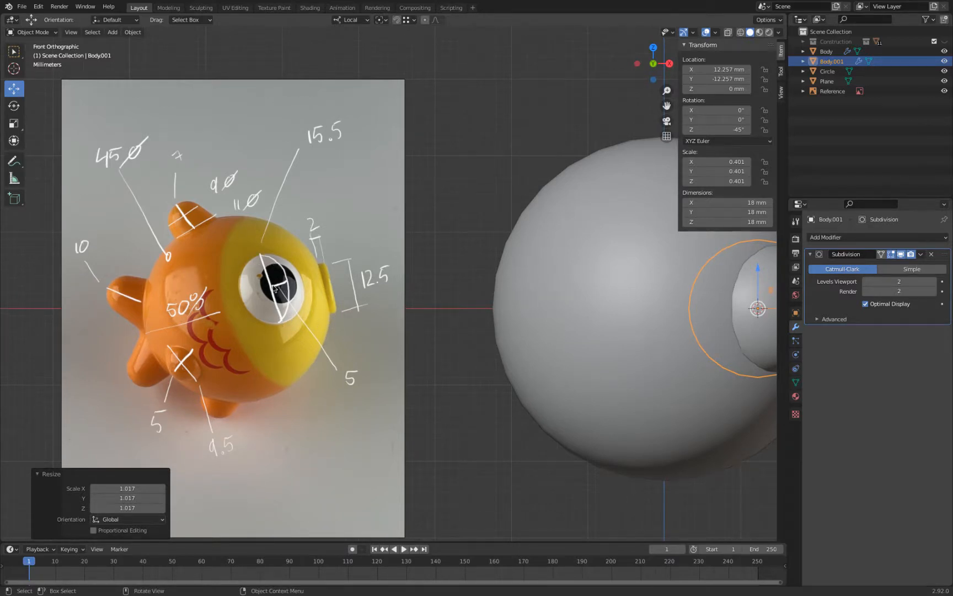
pyautogui.scroll(-2, 285, 307)
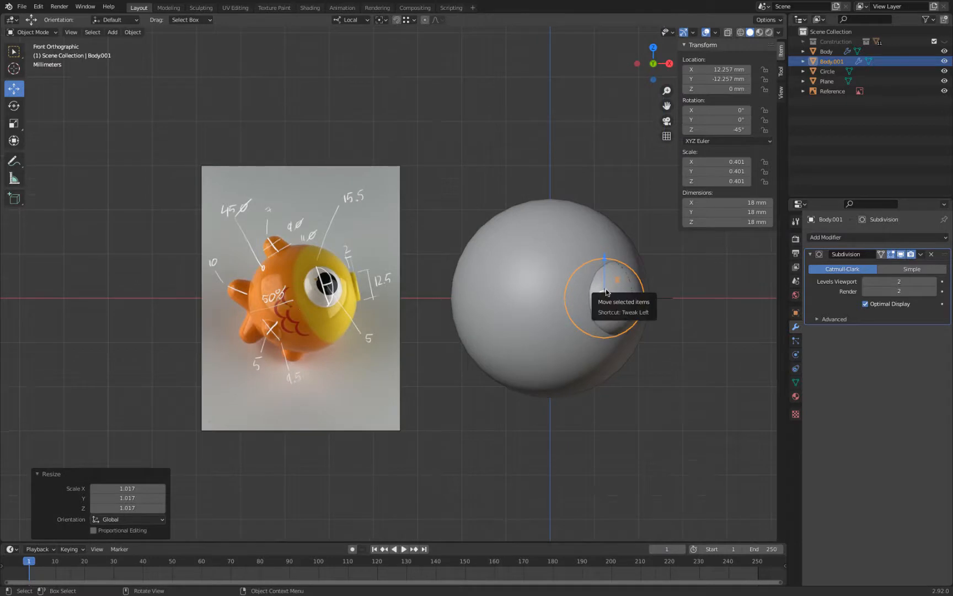
pyautogui.press('KP_3')
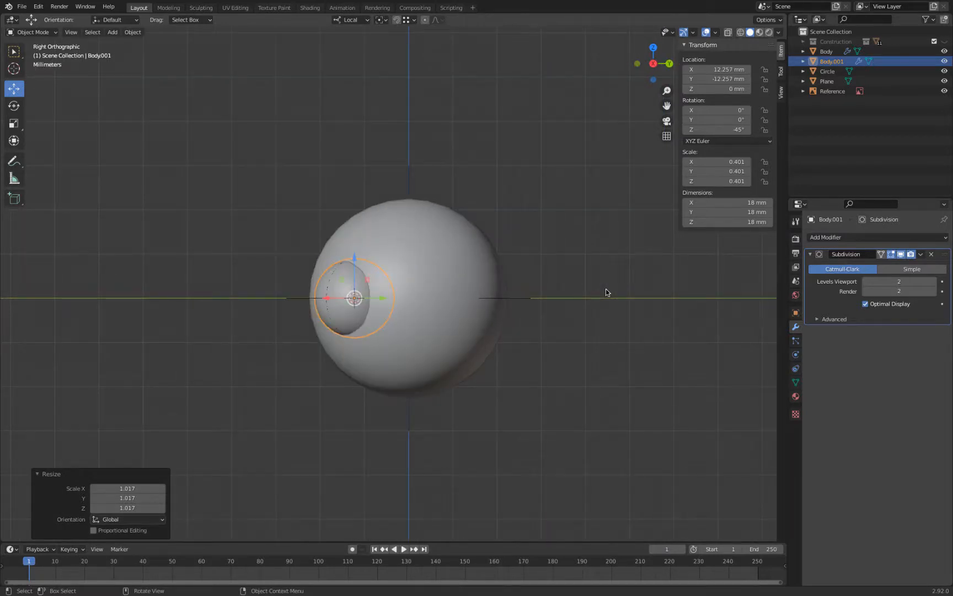
pyautogui.press('KP_1')
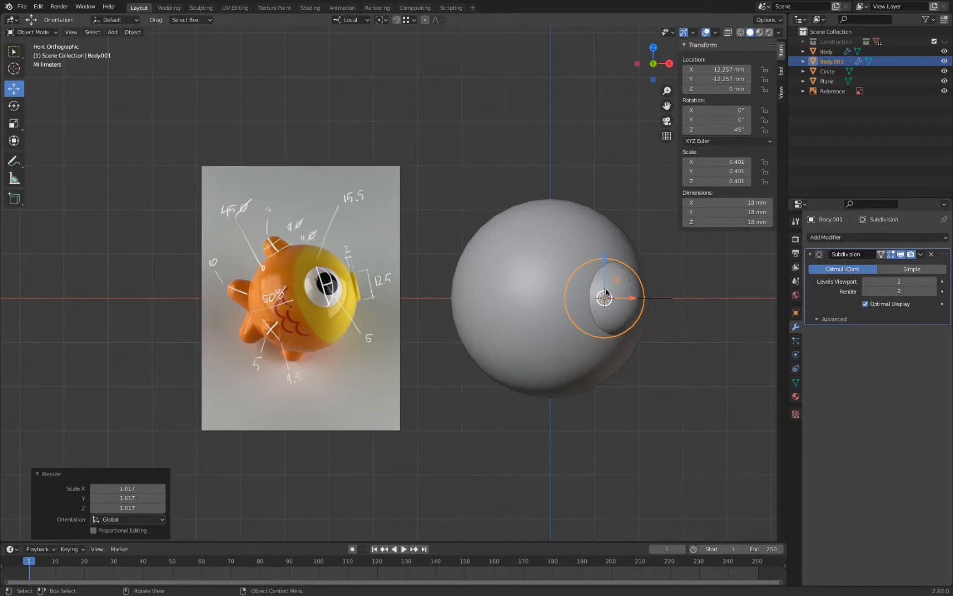
pyautogui.press('KP_7')
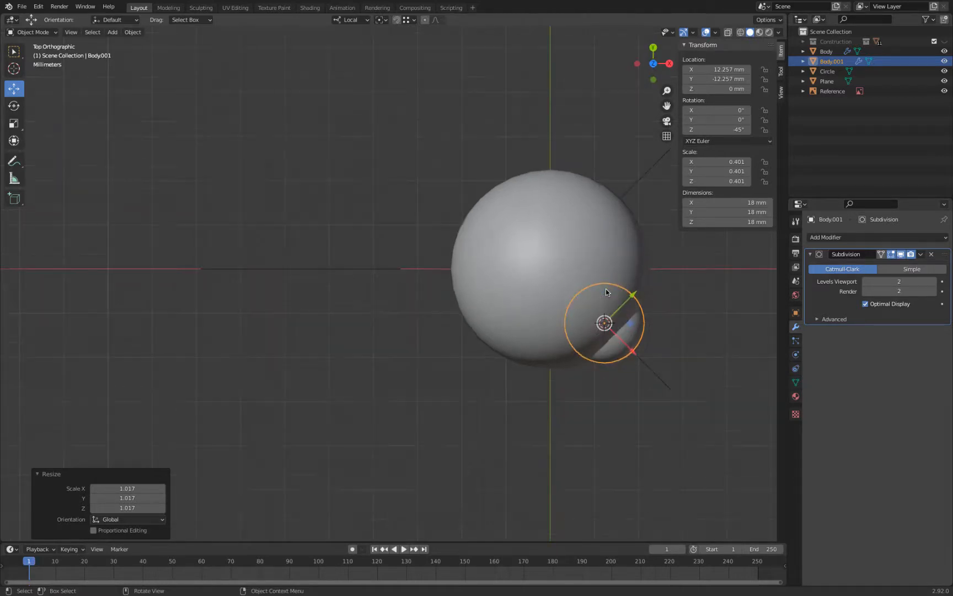
pyautogui.press('KP_1')
pyautogui.press('KP_3')
pyautogui.press('KP_1')
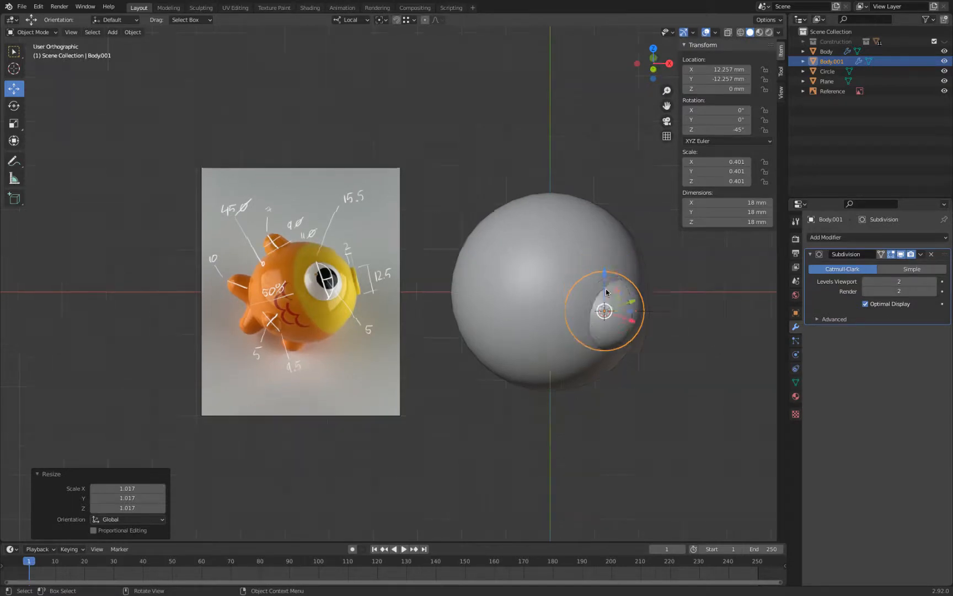
pyautogui.press('KP_7')
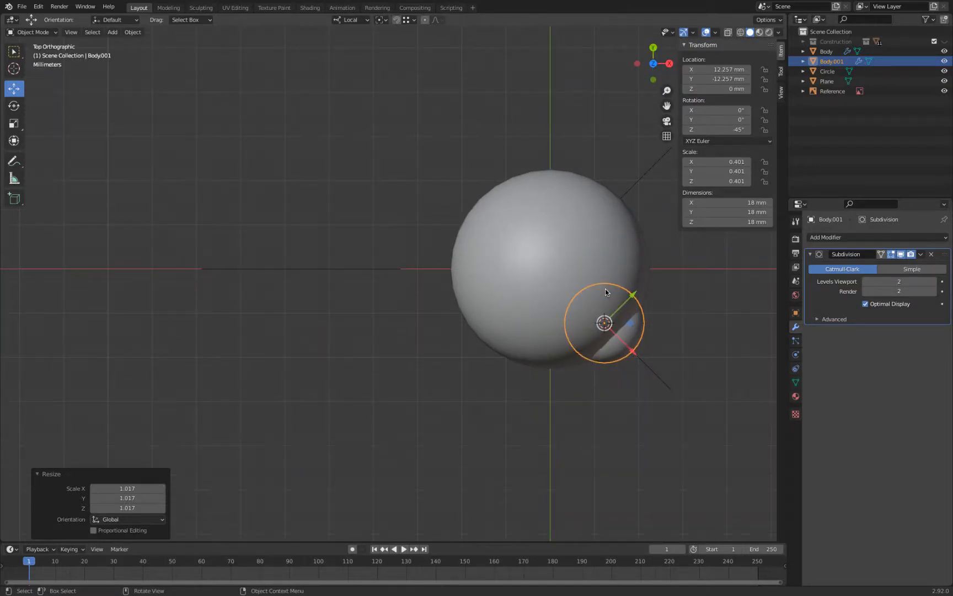
# - Turn on viewport display of the body's Magnet modifier and compare the magnet socket with the reference photo
pyautogui.click(645, 283)
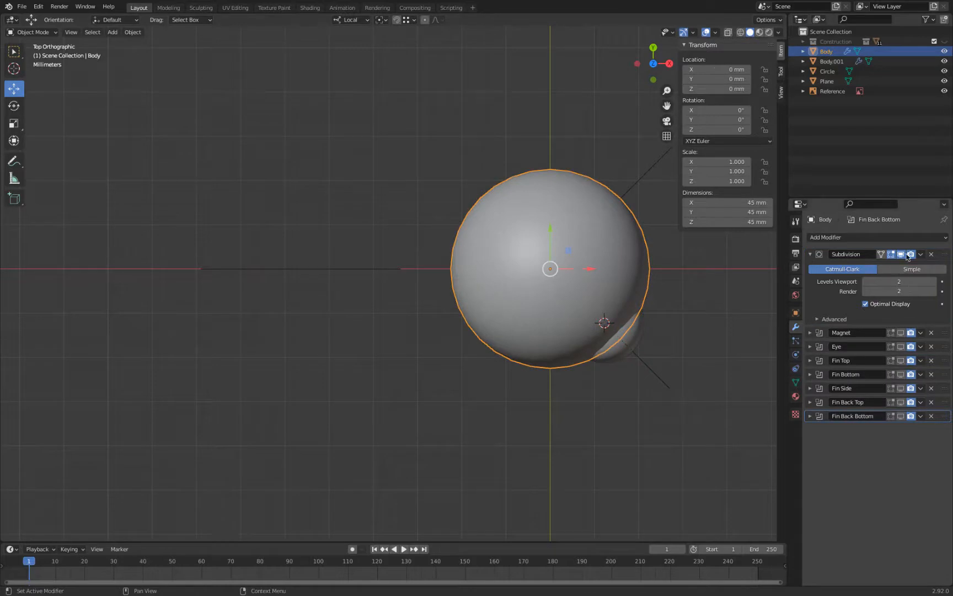
pyautogui.click(901, 332)
pyautogui.moveTo(728, 386); pyautogui.dragTo(412, 293, button='middle')
pyautogui.scroll(6, 377, 280)
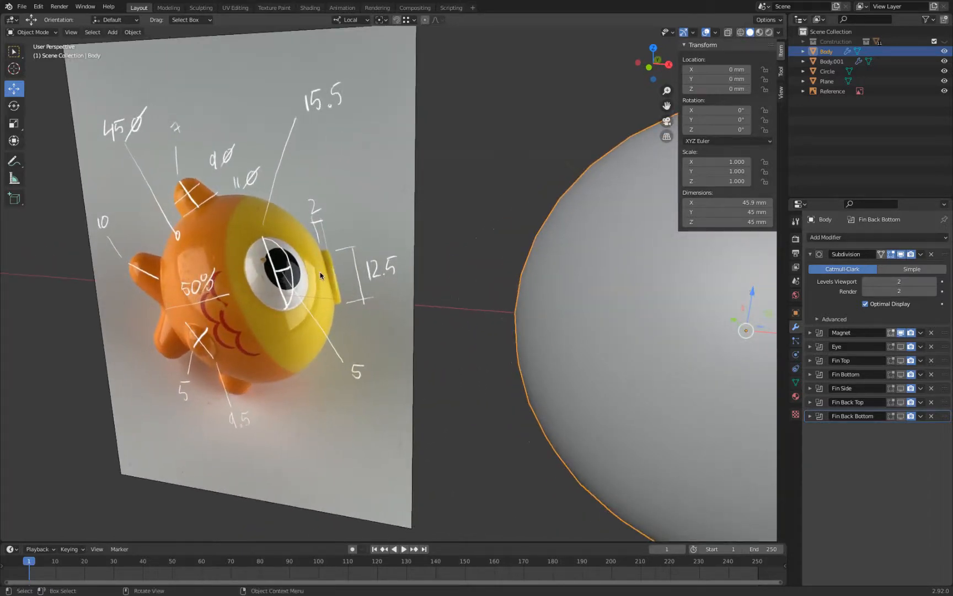
pyautogui.scroll(-6, 320, 276)
pyautogui.moveTo(458, 302); pyautogui.dragTo(420, 299, button='middle')
pyautogui.moveTo(476, 323); pyautogui.dragTo(588, 319, button='middle')
# - With the eye sphere selected in top view, set the transform pivot point to 3D Cursor and snap the cursor to the world origin
pyautogui.click(592, 311)
pyautogui.press('KP_7')
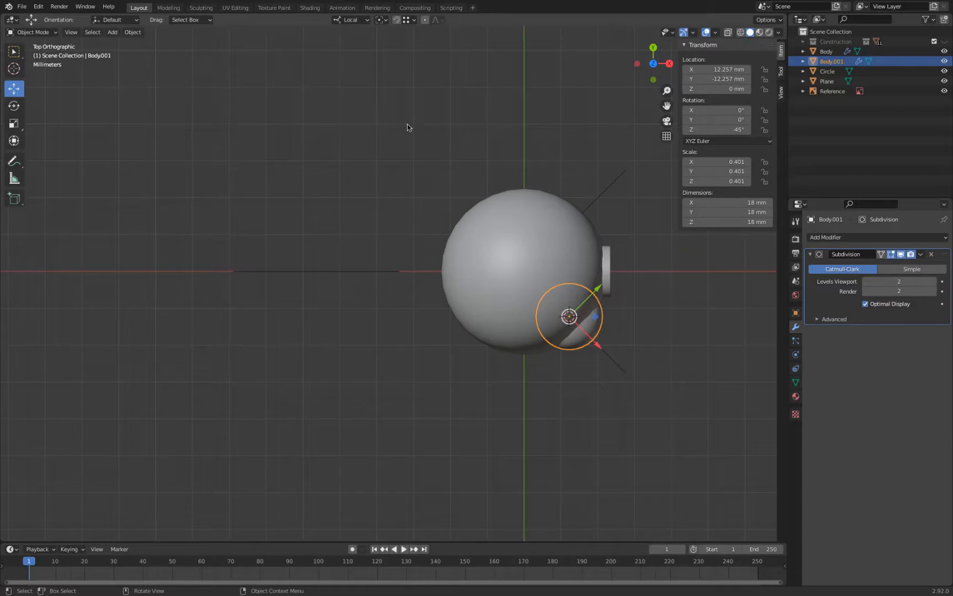
pyautogui.click(382, 19)
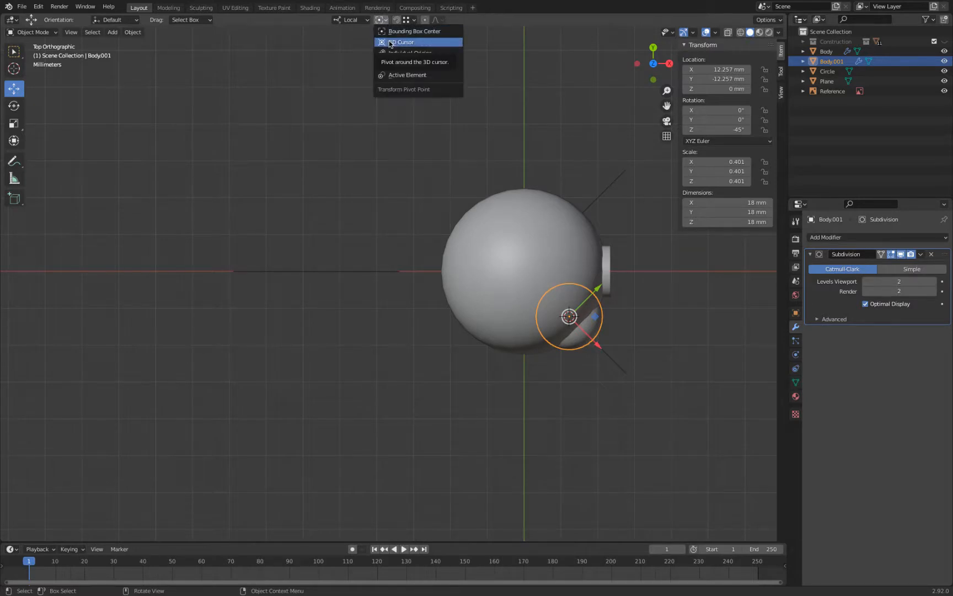
pyautogui.click(389, 43)
pyautogui.hotkey('shift', 's')
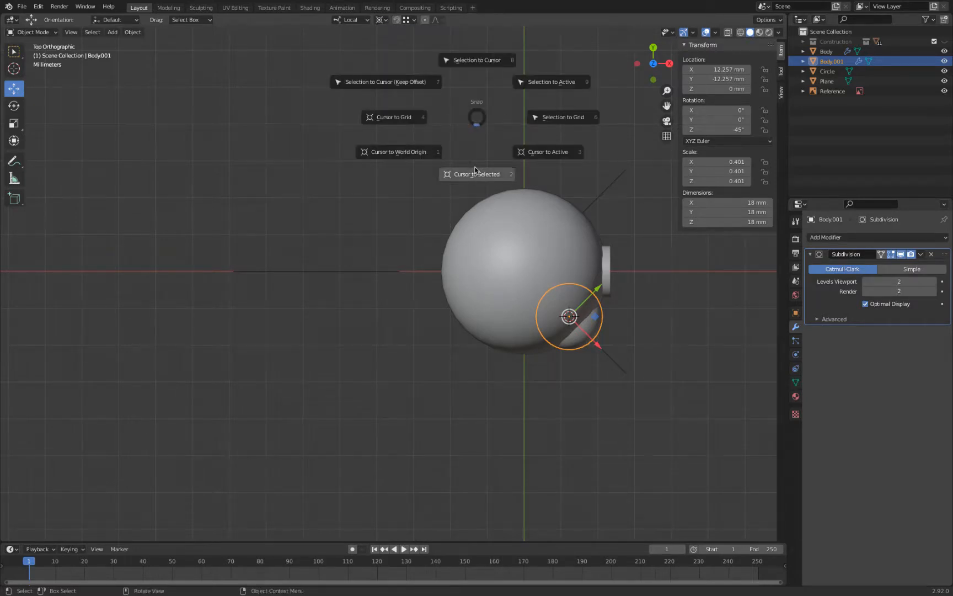
pyautogui.click(425, 157)
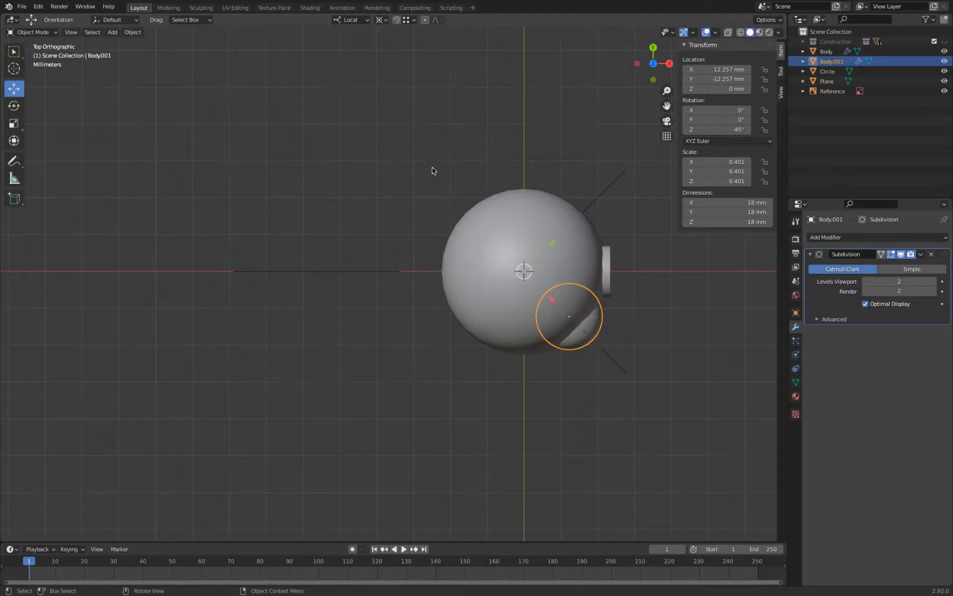
# - Rotate the eye sphere about 6.8° around the 3D cursor in top view, to a Z rotation of about -51.8°
pyautogui.keyDown('shift'); pyautogui.moveTo(658, 254); pyautogui.dragTo(536, 243, button='middle'); pyautogui.keyUp('shift')
pyautogui.scroll(2, 564, 241)
pyautogui.press('r')
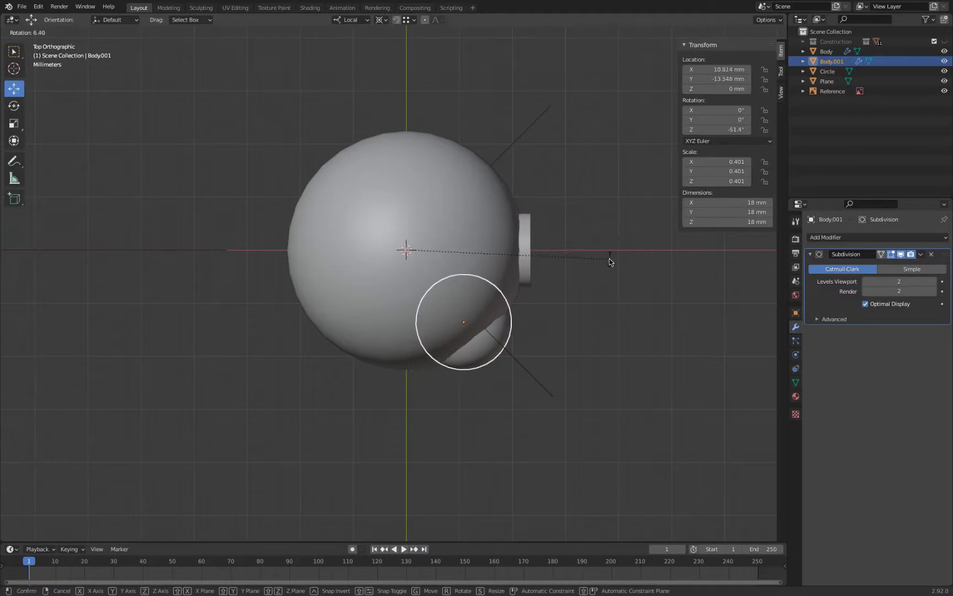
pyautogui.click(609, 265)
pyautogui.scroll(-3, 608, 267)
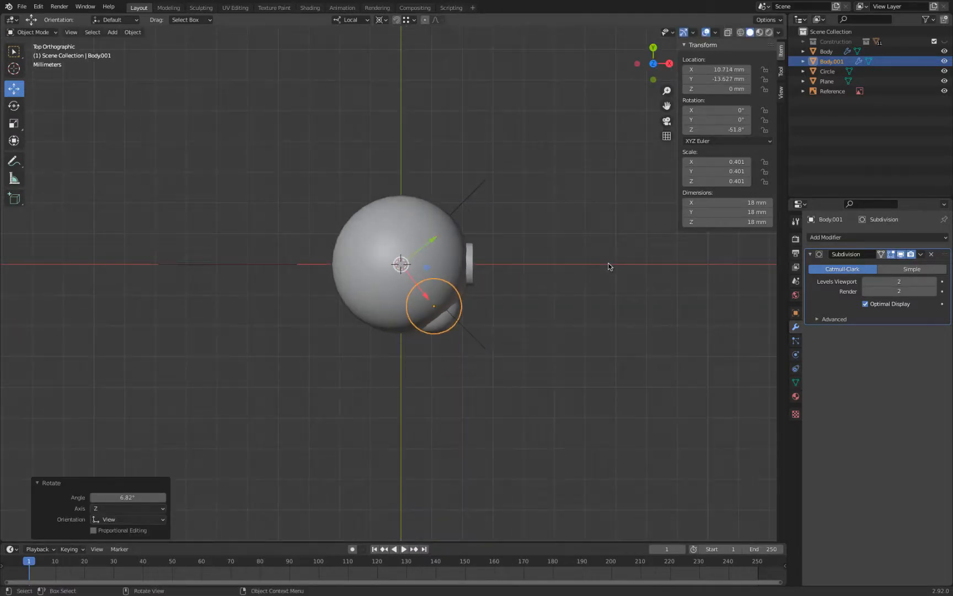
pyautogui.press('KP_3')
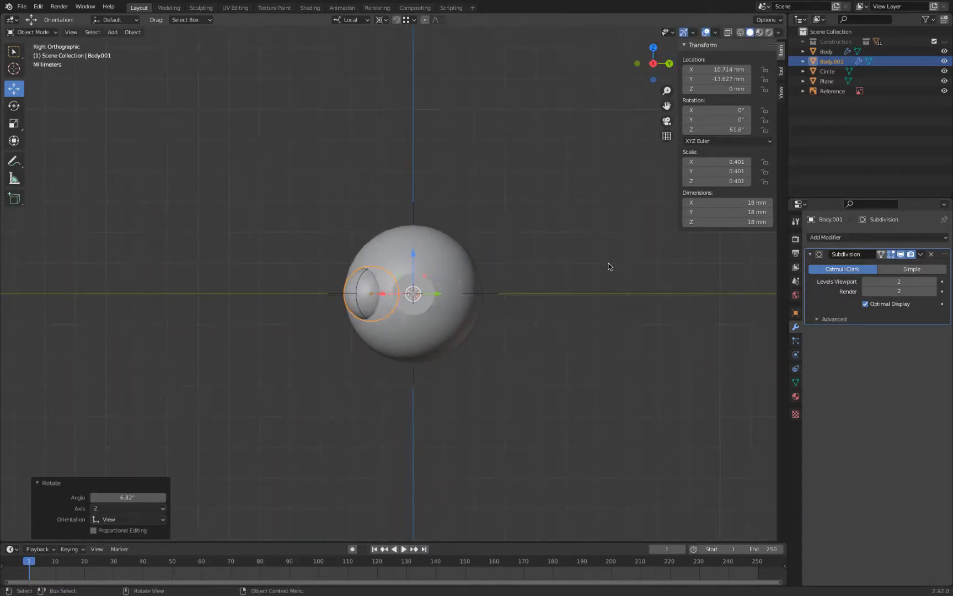
pyautogui.press('g')
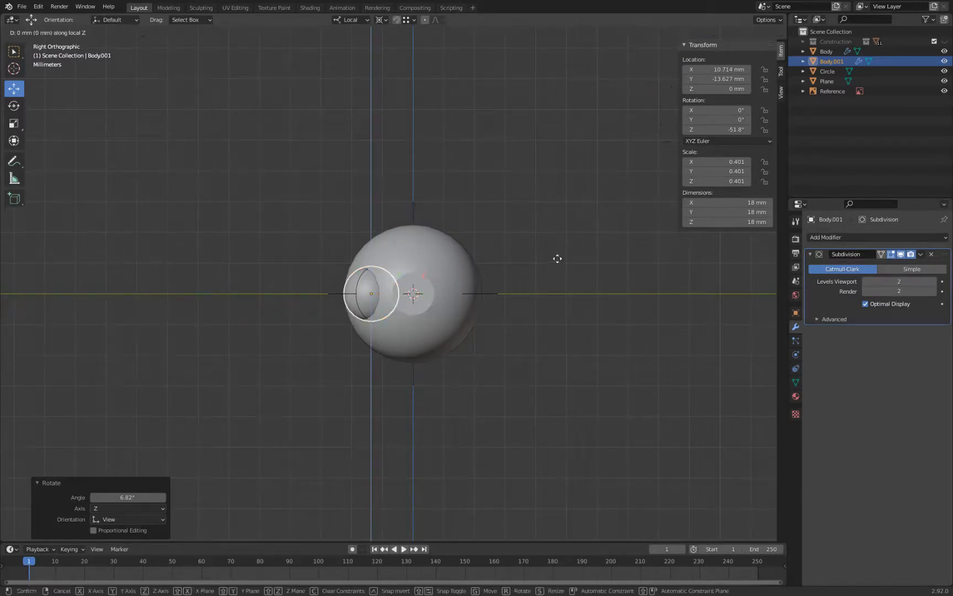
pyautogui.press('z')
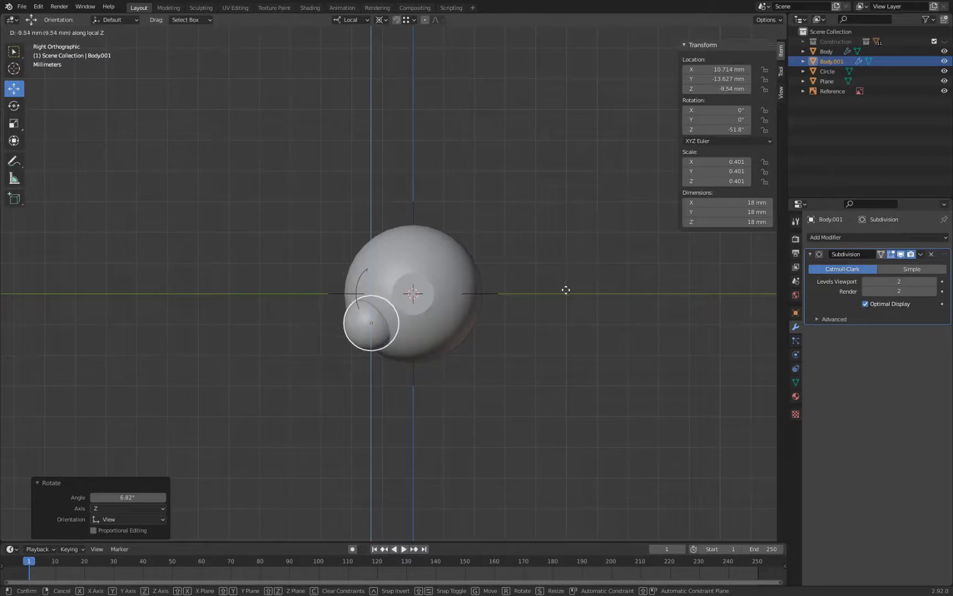
pyautogui.press('Escape')
pyautogui.moveTo(573, 277); pyautogui.dragTo(462, 319, button='middle')
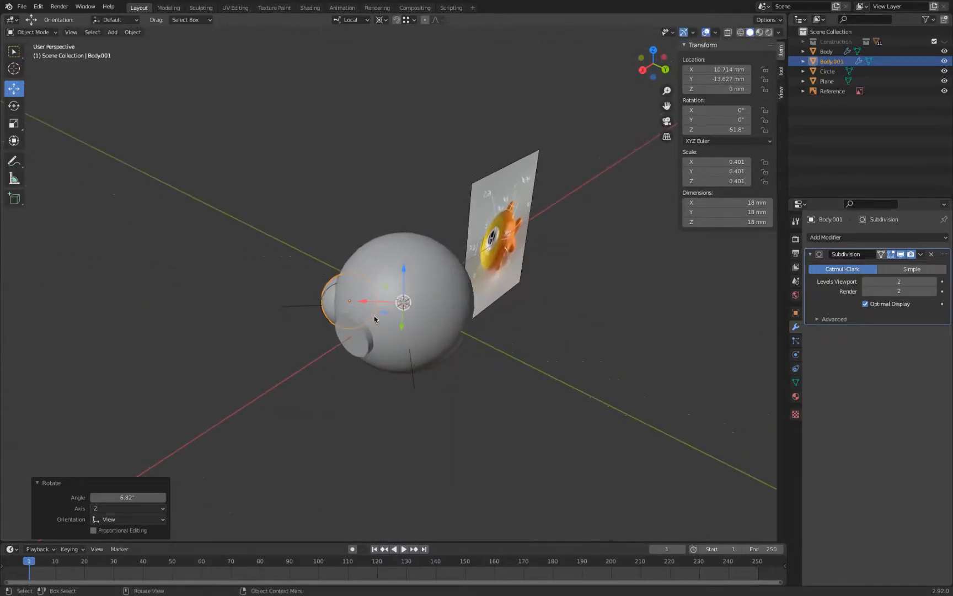
pyautogui.moveTo(391, 146); pyautogui.dragTo(353, 168, button='middle')
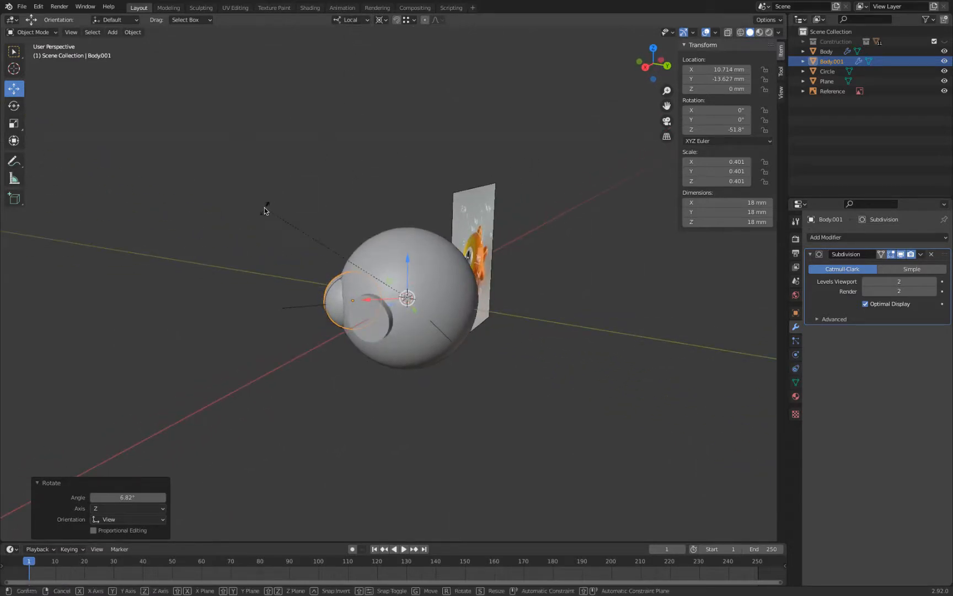
pyautogui.press('r')
pyautogui.press('y')
pyautogui.press('y')
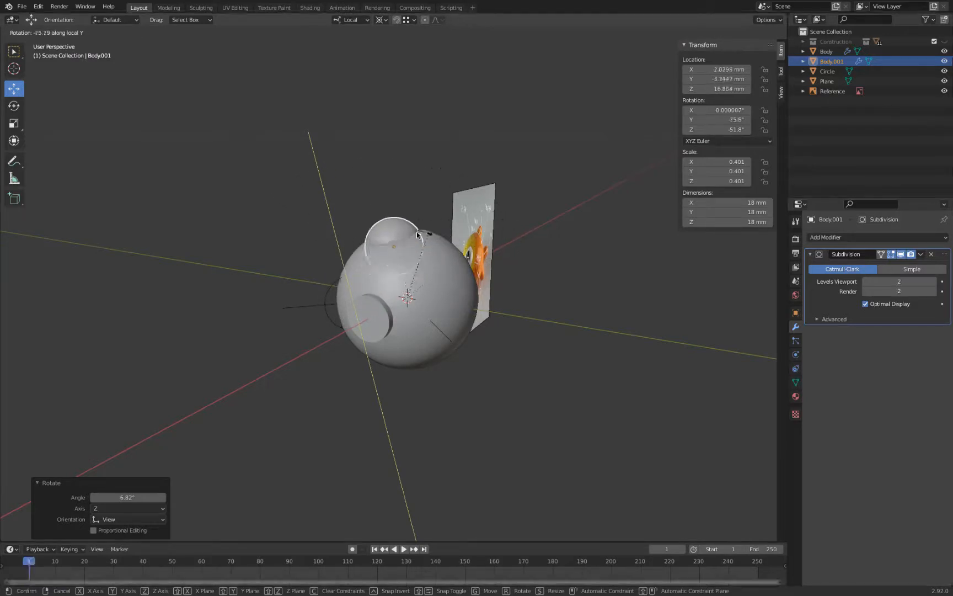
pyautogui.press('Escape')
# - Rotate the eye sphere upward around the 3D cursor by about -16.7° on its local Y axis
pyautogui.moveTo(352, 248); pyautogui.dragTo(385, 232, button='middle')
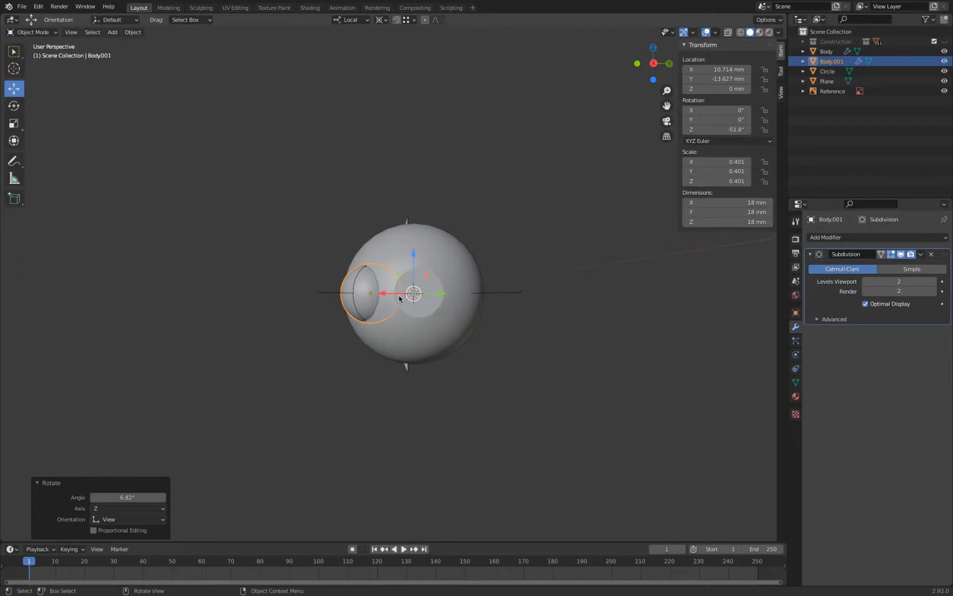
pyautogui.press('r')
pyautogui.press('y')
pyautogui.press('y')
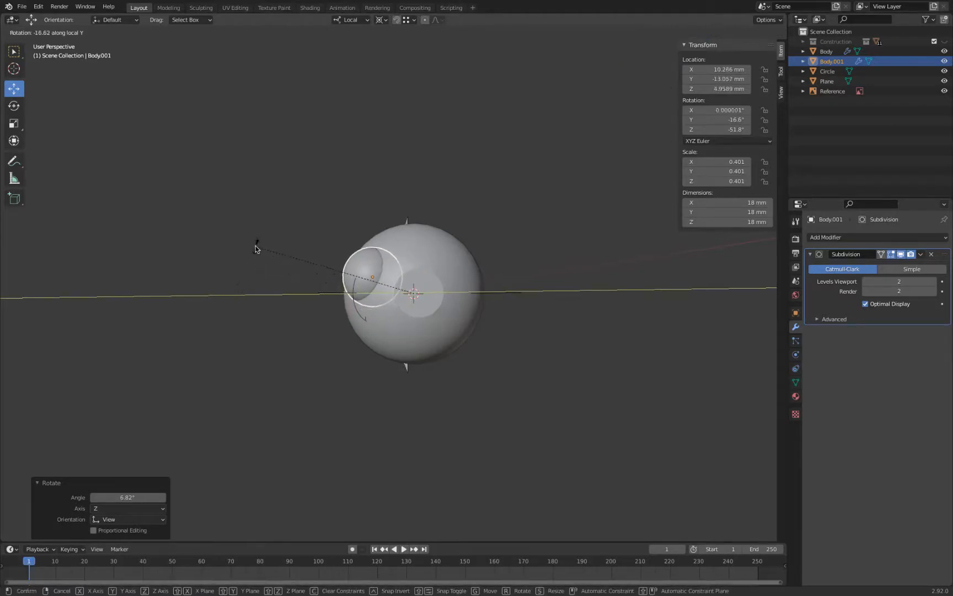
pyautogui.click(257, 247)
pyautogui.moveTo(213, 256); pyautogui.dragTo(282, 257, button='middle')
pyautogui.press('KP_1')
pyautogui.press('KP_3')
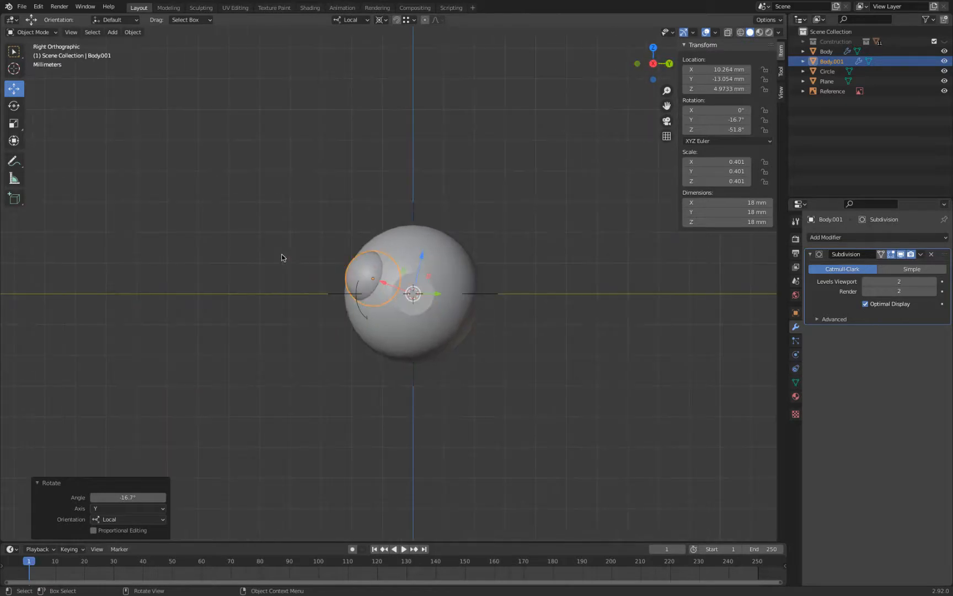
pyautogui.click(282, 258)
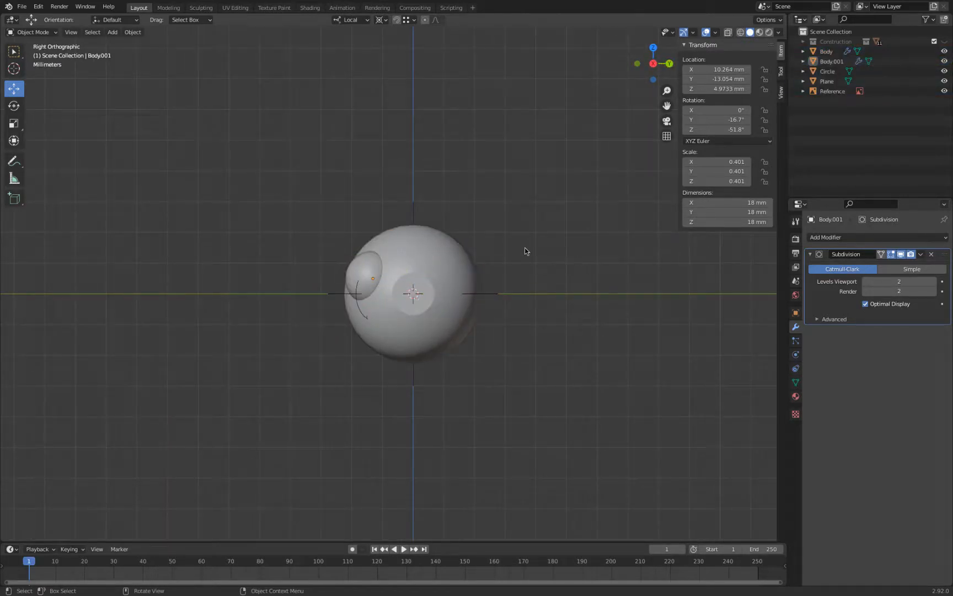
# - Add a Mirror modifier to the eye sphere on the Y axis only, with the body as mirror object
pyautogui.click(363, 260)
pyautogui.click(853, 236)
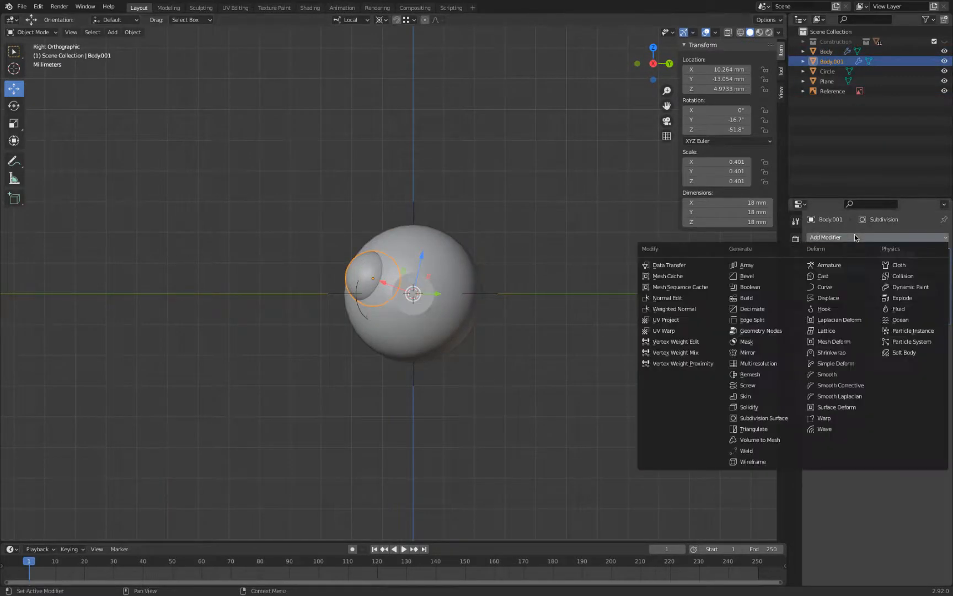
pyautogui.click(769, 351)
pyautogui.click(875, 348)
pyautogui.click(898, 348)
pyautogui.click(931, 384)
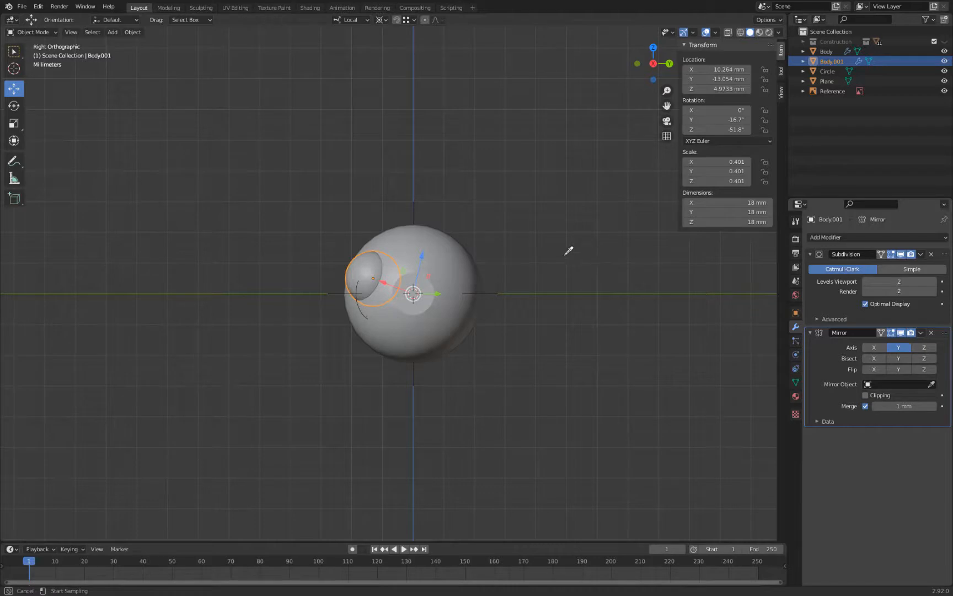
pyautogui.click(456, 240)
pyautogui.press('a')
pyautogui.press('a')
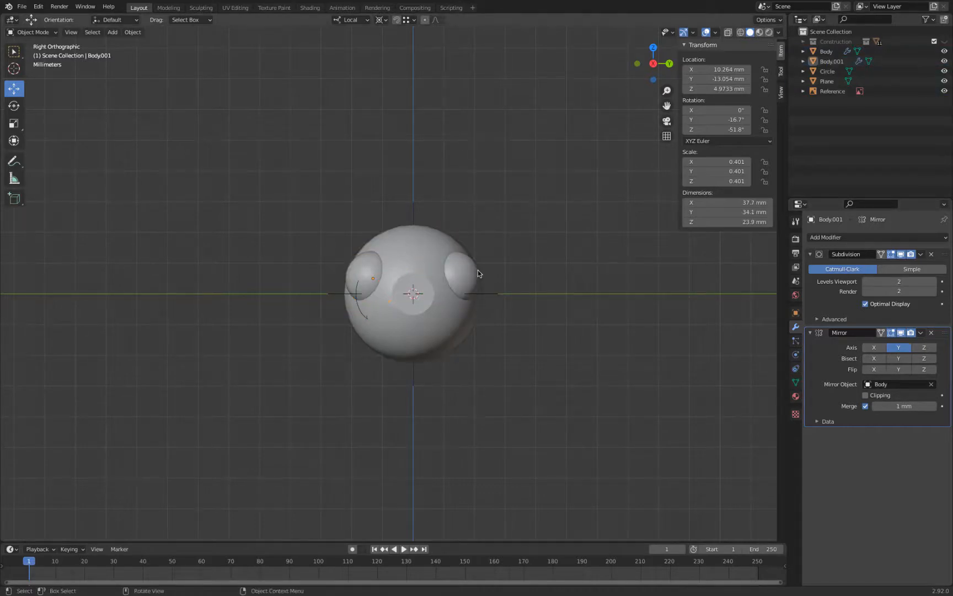
# - Rotate the mirrored eyes farther apart in top view, to a Z rotation of about -58.2°
pyautogui.click(375, 268)
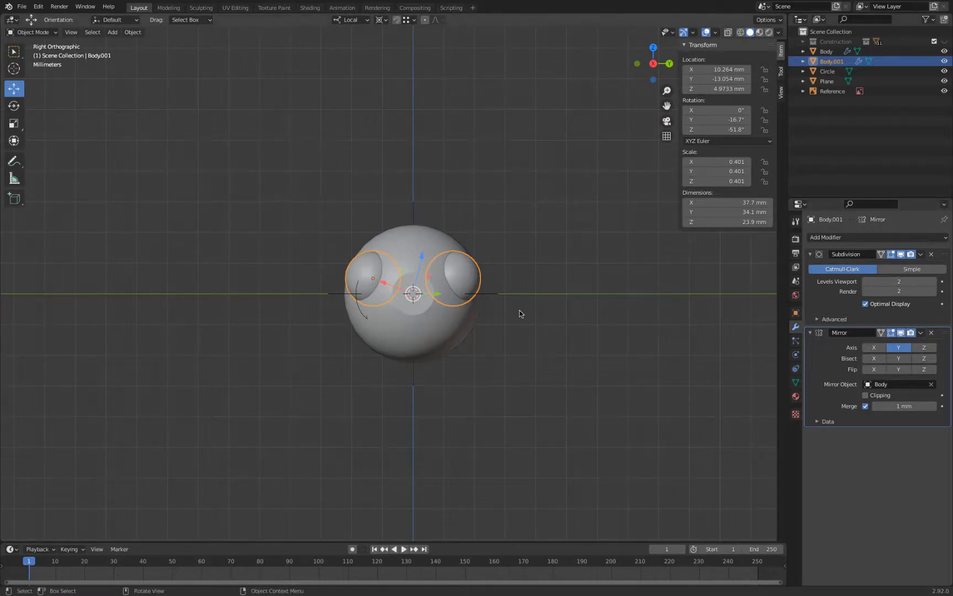
pyautogui.press('KP_1')
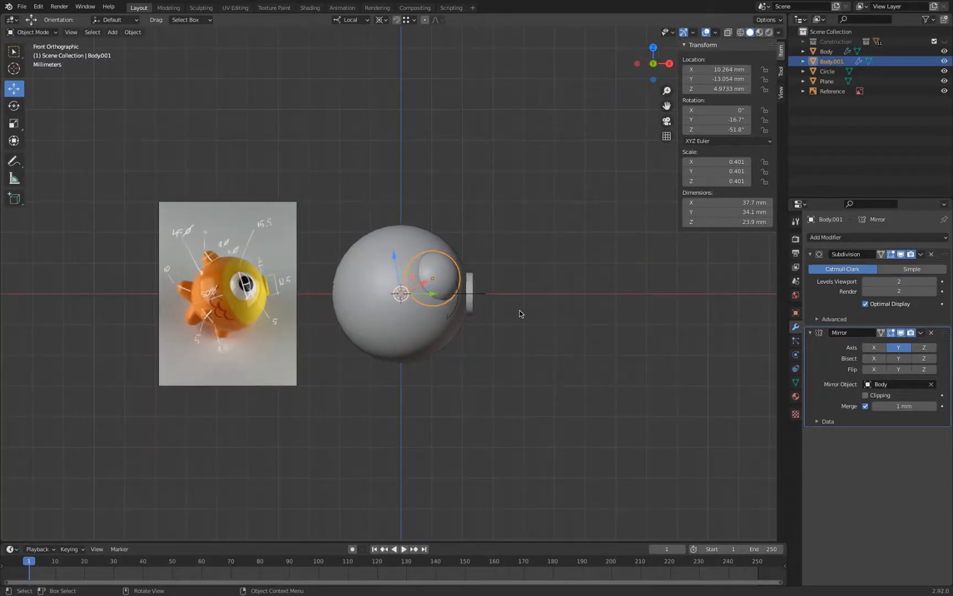
pyautogui.click(519, 314)
pyautogui.press('KP_7')
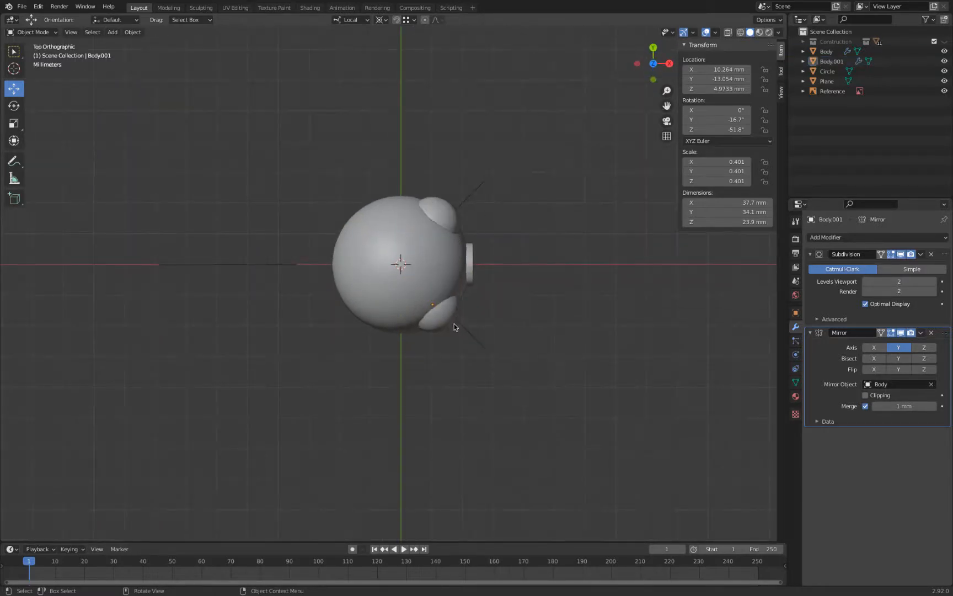
pyautogui.click(454, 325)
pyautogui.press('r')
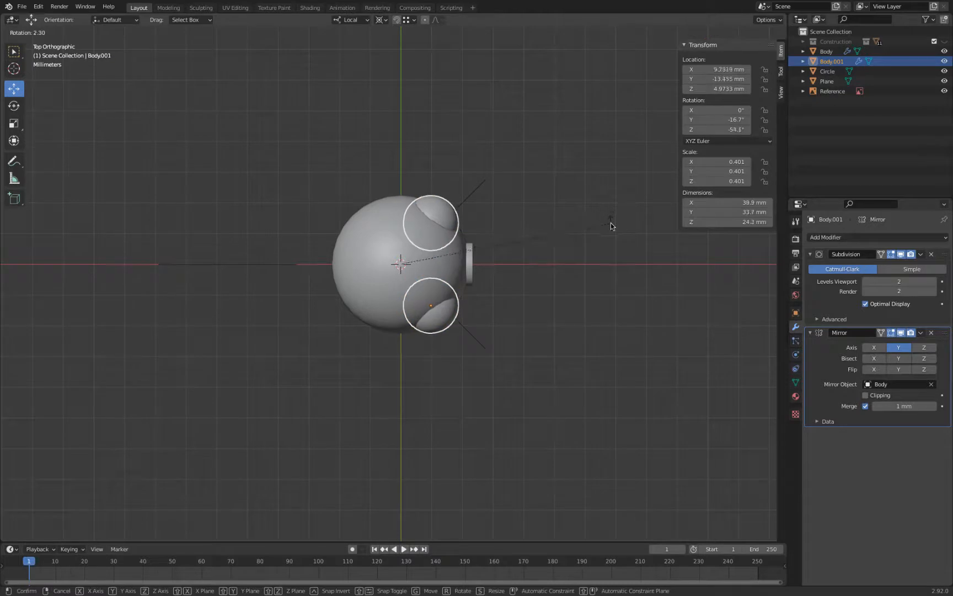
pyautogui.click(610, 238)
pyautogui.click(613, 187)
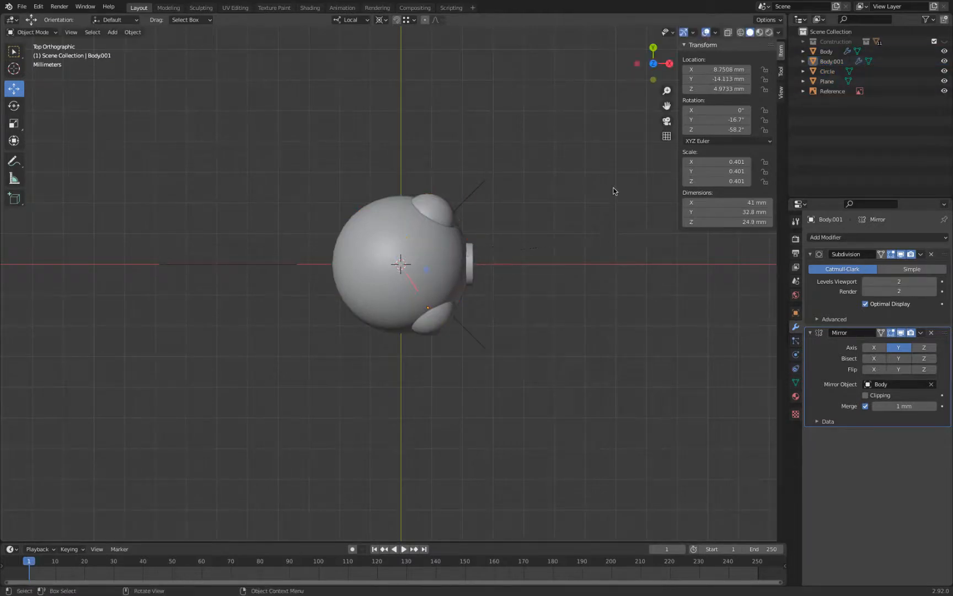
# - Compare the eye placement with the reference photo in front, right and top orthographic views
pyautogui.press('KP_1')
pyautogui.press('KP_3')
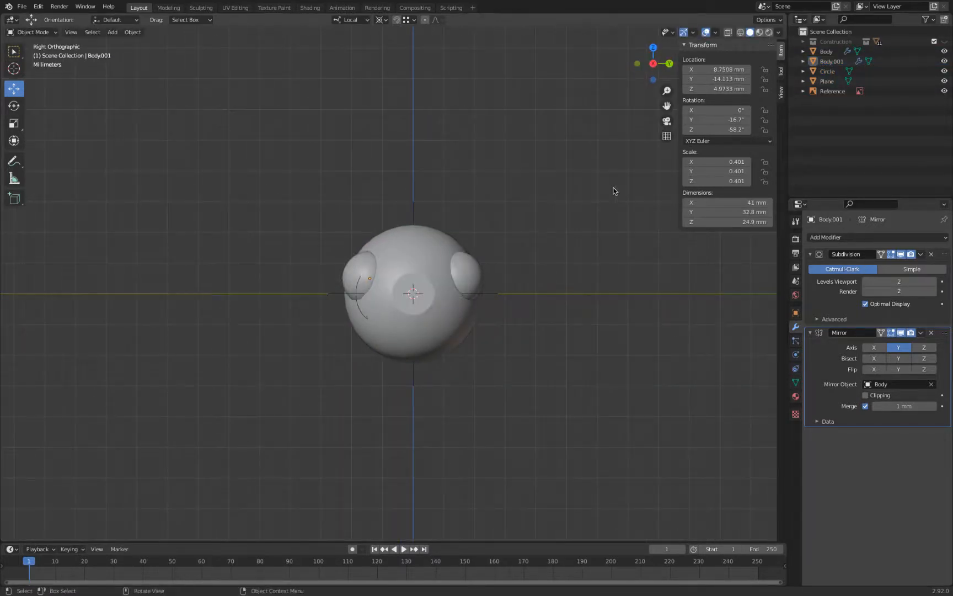
pyautogui.press('KP_1')
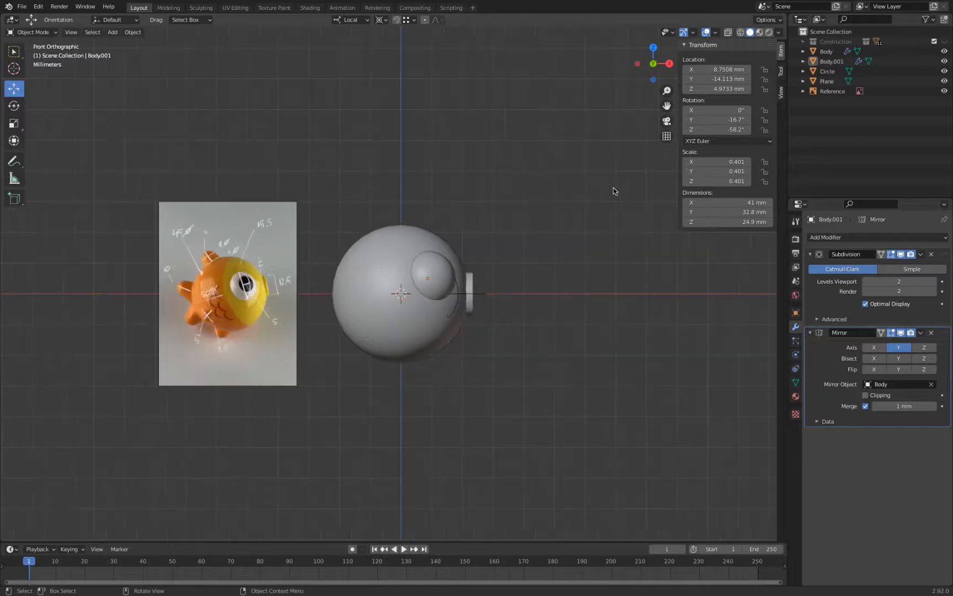
pyautogui.press('KP_3')
pyautogui.press('KP_1')
pyautogui.press('KP_3')
pyautogui.press('KP_1')
pyautogui.press('KP_3')
pyautogui.press('KP_1')
pyautogui.press('KP_7')
pyautogui.press('KP_1')
pyautogui.press('KP_3')
pyautogui.press('KP_1')
# - Rename the mirrored eye object Eye Better and move it into the Construction collection
pyautogui.click(441, 262)
pyautogui.click(441, 262)
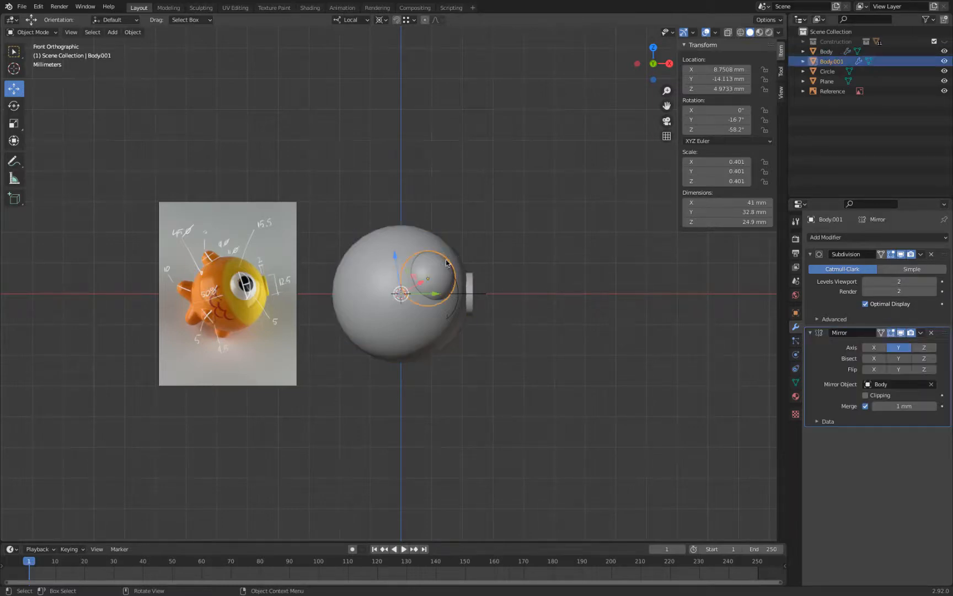
pyautogui.doubleClick(826, 63)
pyautogui.write('Eye')
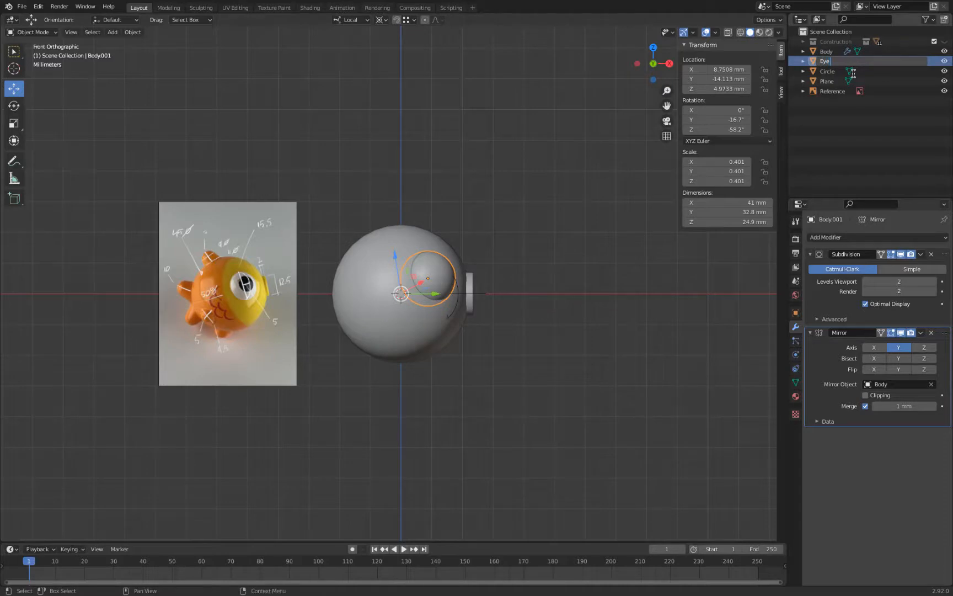
pyautogui.write(' Better')
pyautogui.press('Return')
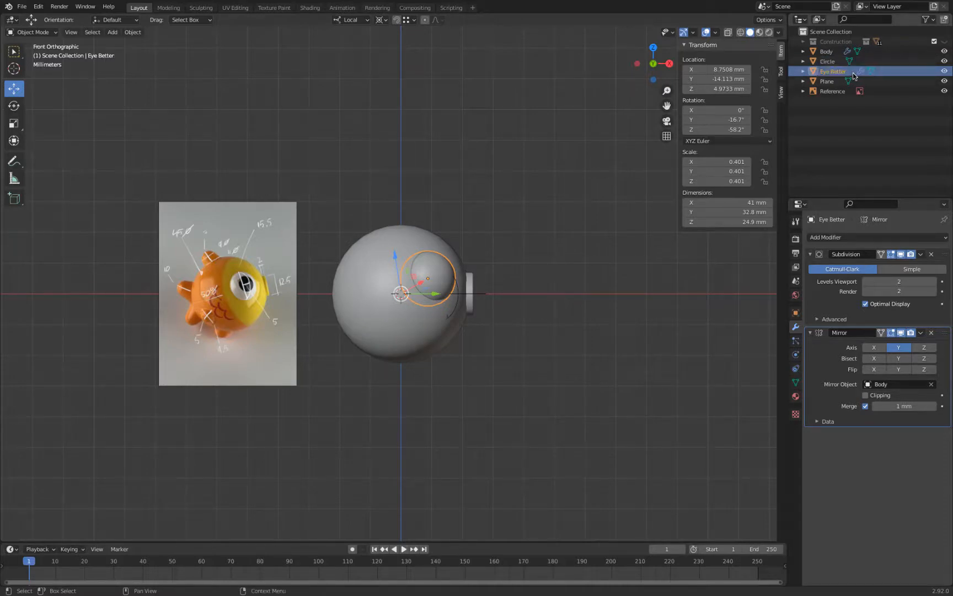
pyautogui.moveTo(853, 72); pyautogui.dragTo(851, 42)
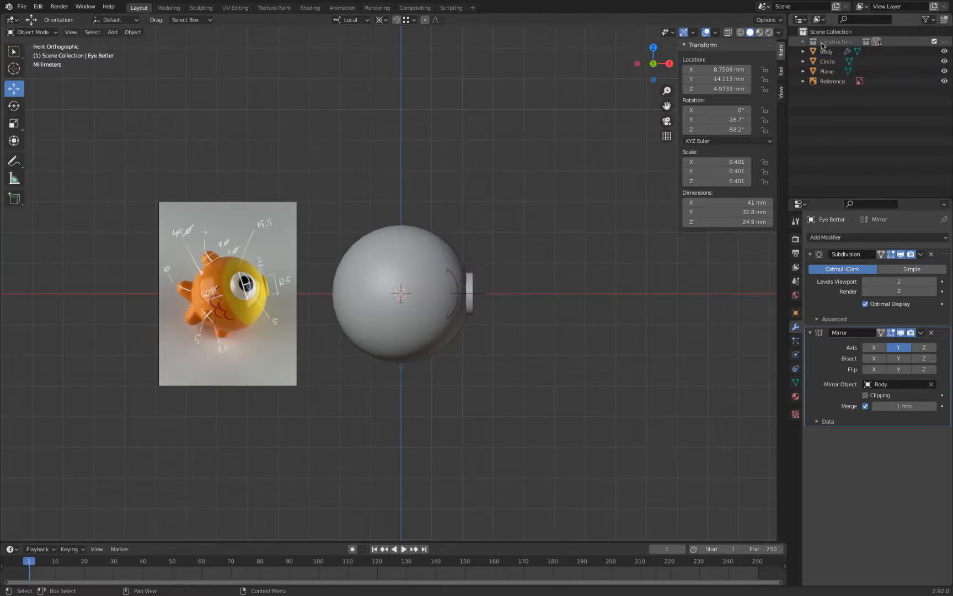
# - Expand and unhide the Construction collection, then delete the old Eye L object
pyautogui.click(804, 41)
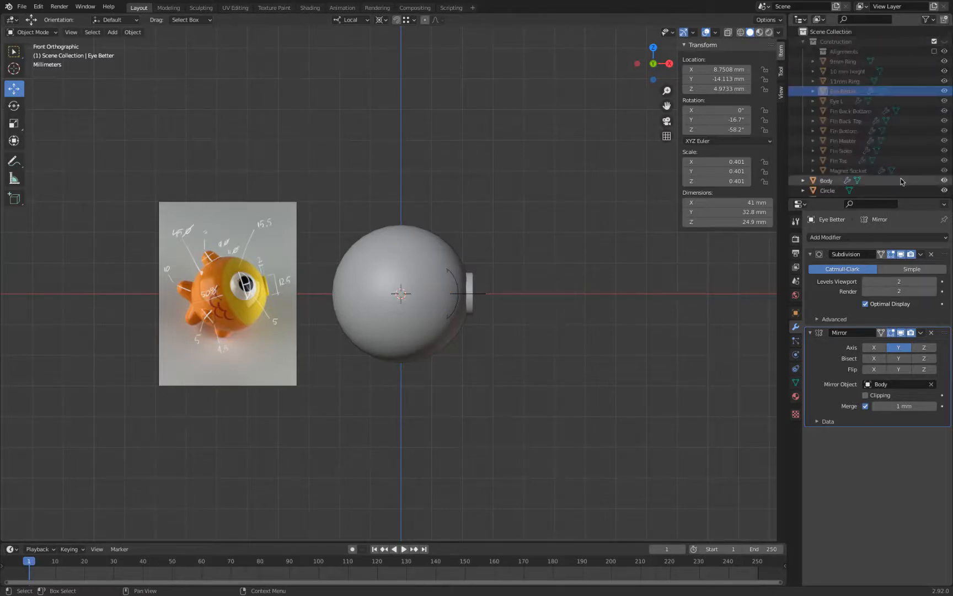
pyautogui.click(934, 52)
pyautogui.moveTo(557, 165); pyautogui.dragTo(499, 249, button='middle')
pyautogui.click(409, 314)
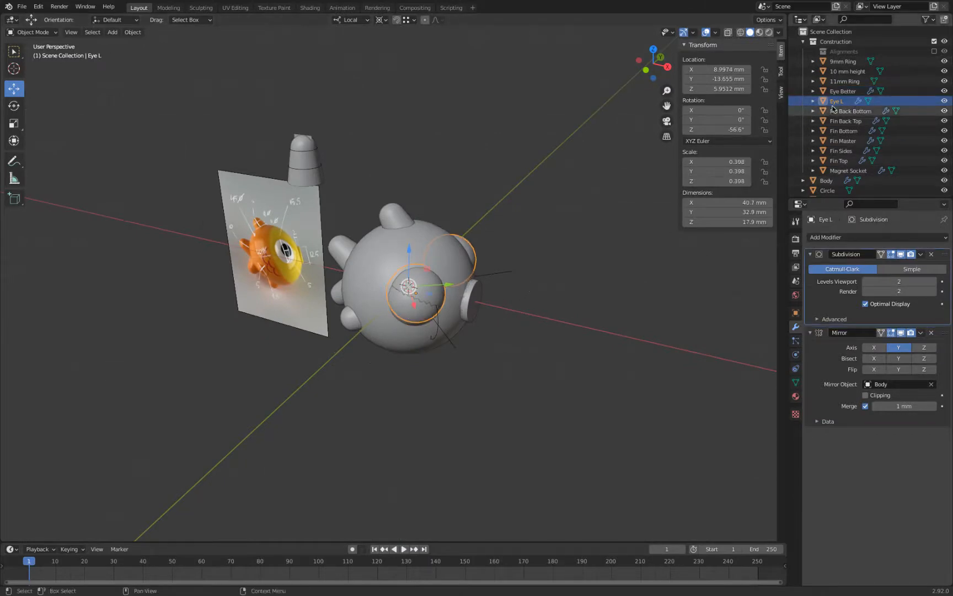
pyautogui.moveTo(474, 132); pyautogui.dragTo(604, 122, button='middle')
pyautogui.press('x')
pyautogui.click(607, 119)
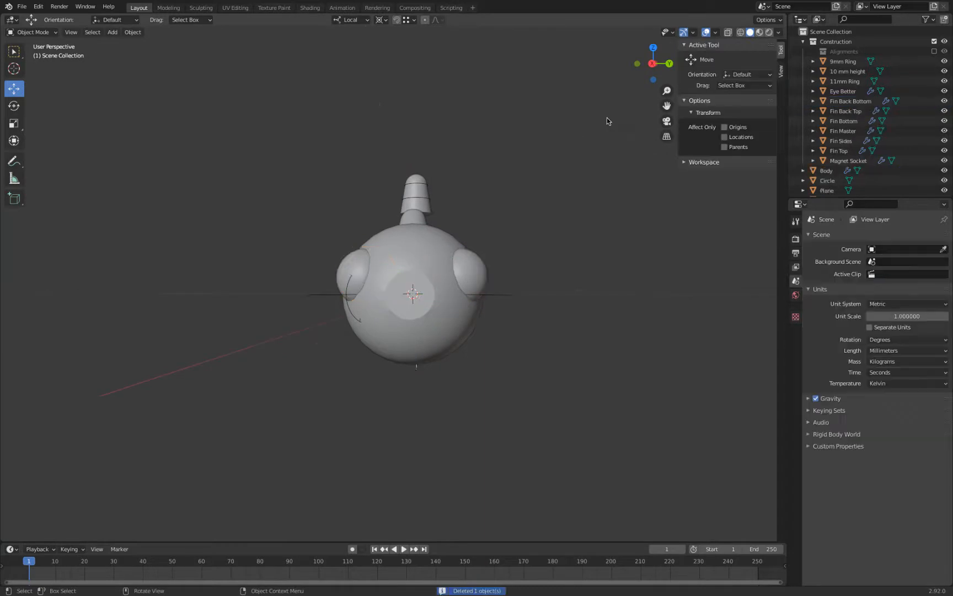
# - Rename the Circle arc object beside the eye as Eye Dimension
pyautogui.click(477, 272)
pyautogui.moveTo(467, 239); pyautogui.dragTo(578, 291, button='middle')
pyautogui.click(471, 314)
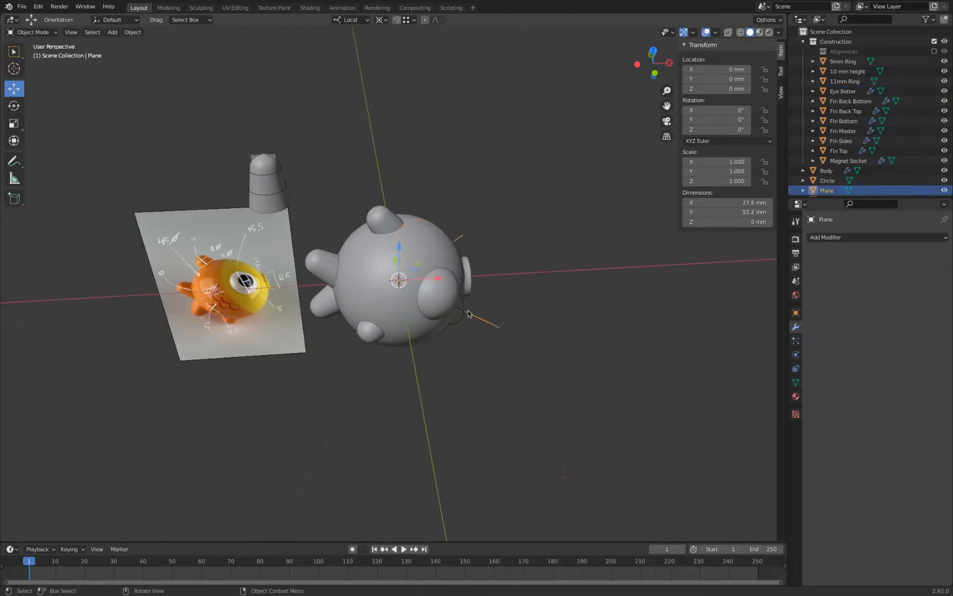
pyautogui.click(464, 309)
pyautogui.press('F2')
pyautogui.scroll(-1, 838, 191)
pyautogui.write('E')
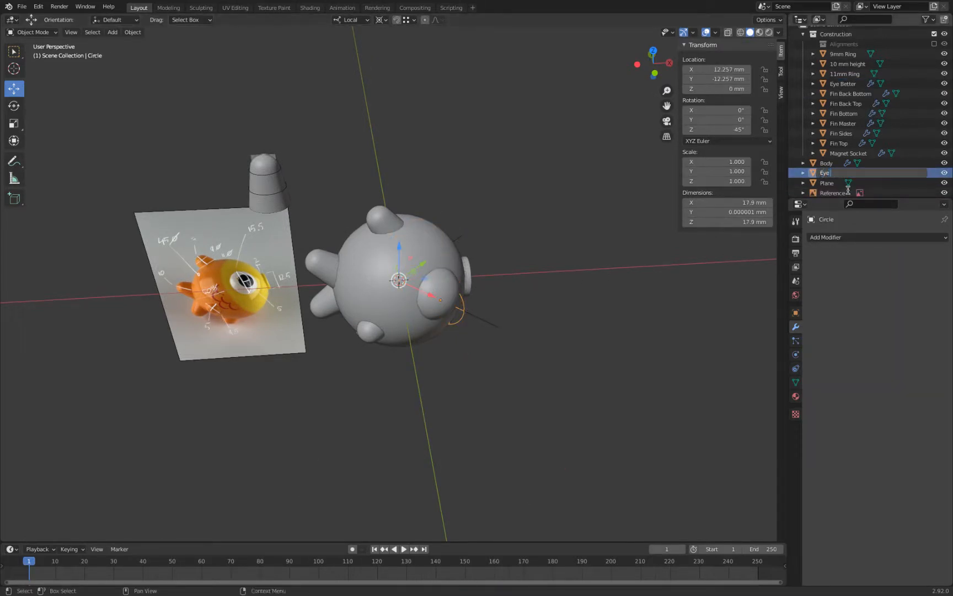
pyautogui.write('ye Dimension')
pyautogui.press('Return')
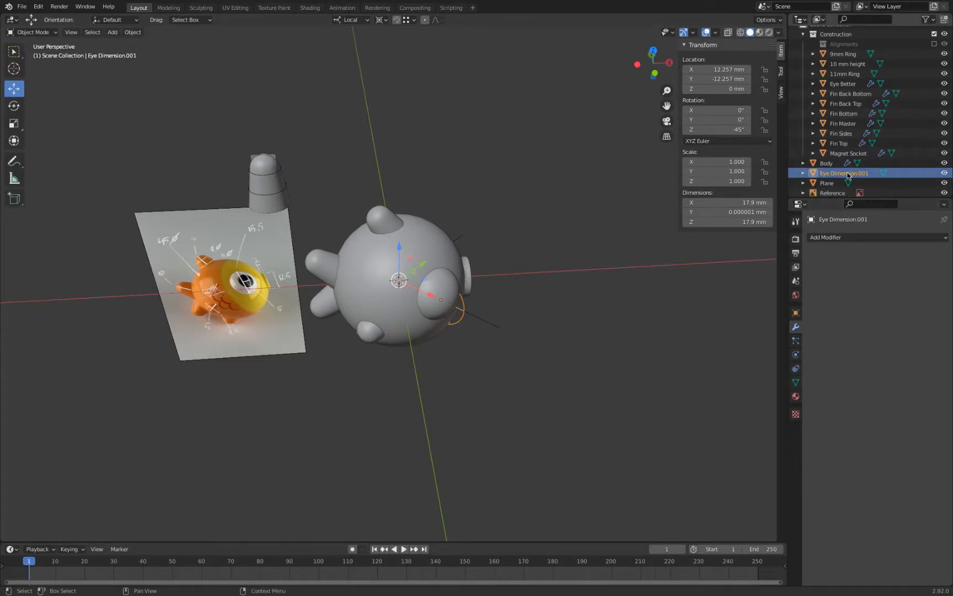
# - Enable the Alignments collection and delete the old Eye Alignment and Eye Dimension objects inside it
pyautogui.scroll(-1, 847, 175)
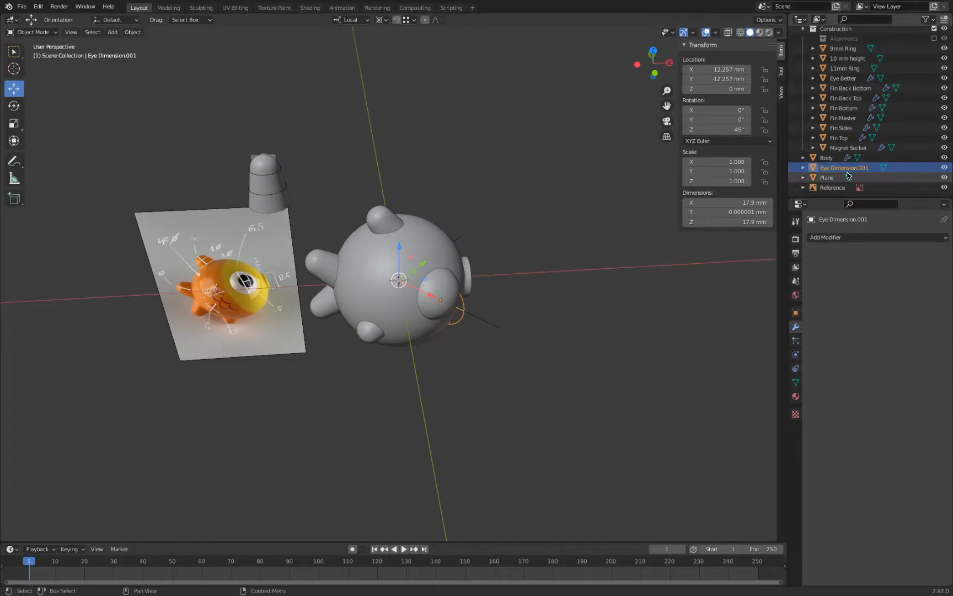
pyautogui.click(934, 39)
pyautogui.click(859, 58)
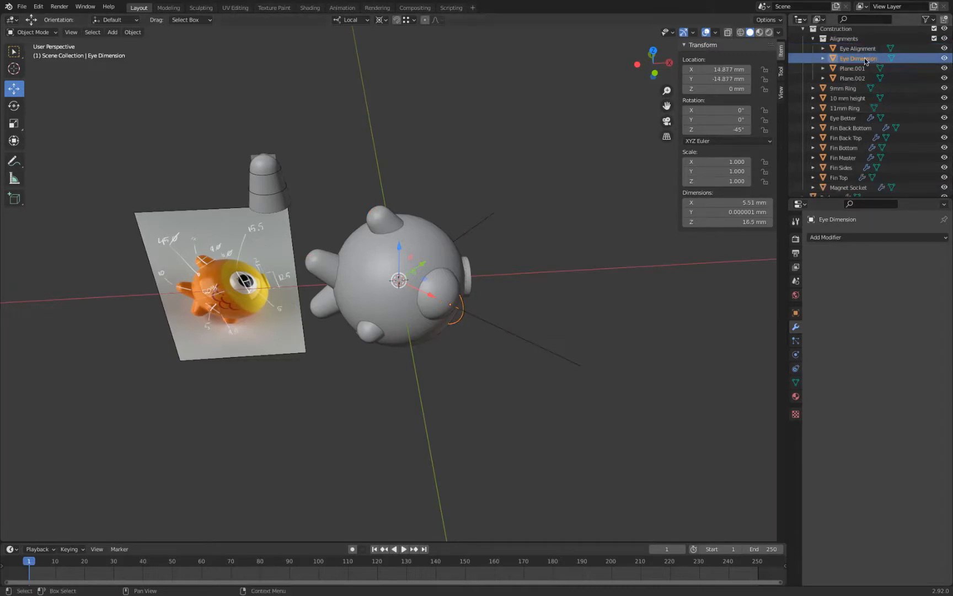
pyautogui.click(833, 60)
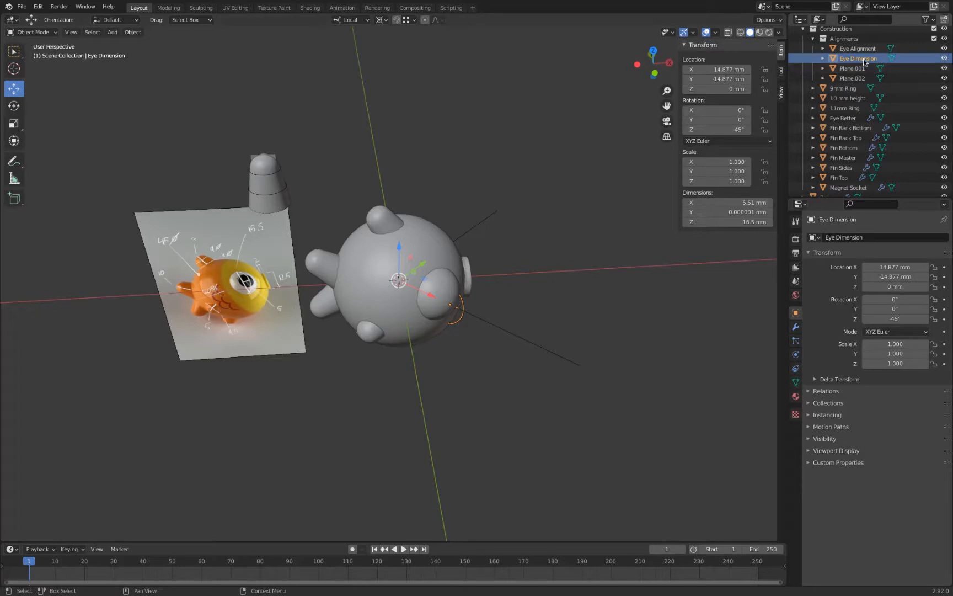
pyautogui.keyDown('shift'); pyautogui.click(851, 49); pyautogui.keyUp('shift')
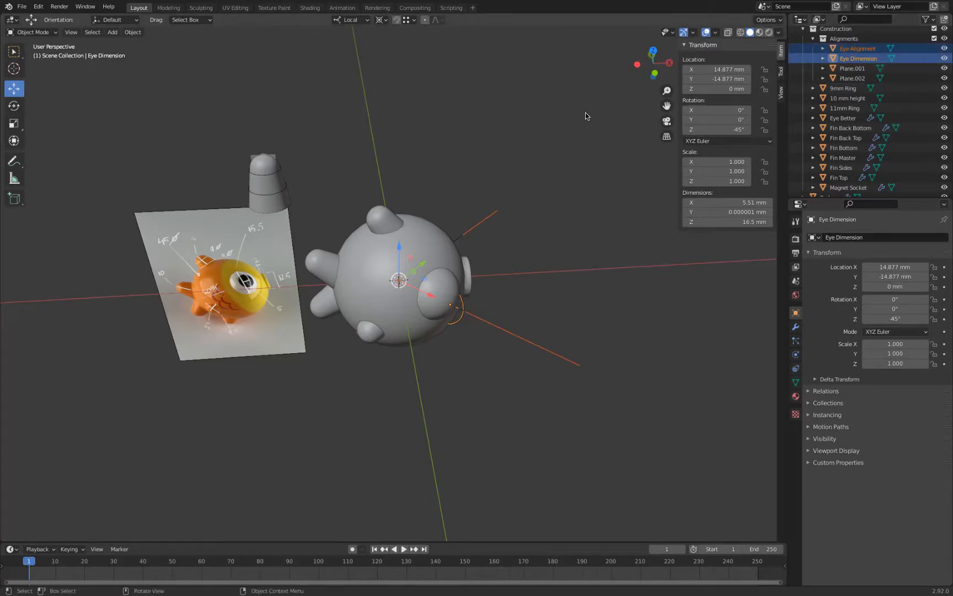
pyautogui.press('Delete')
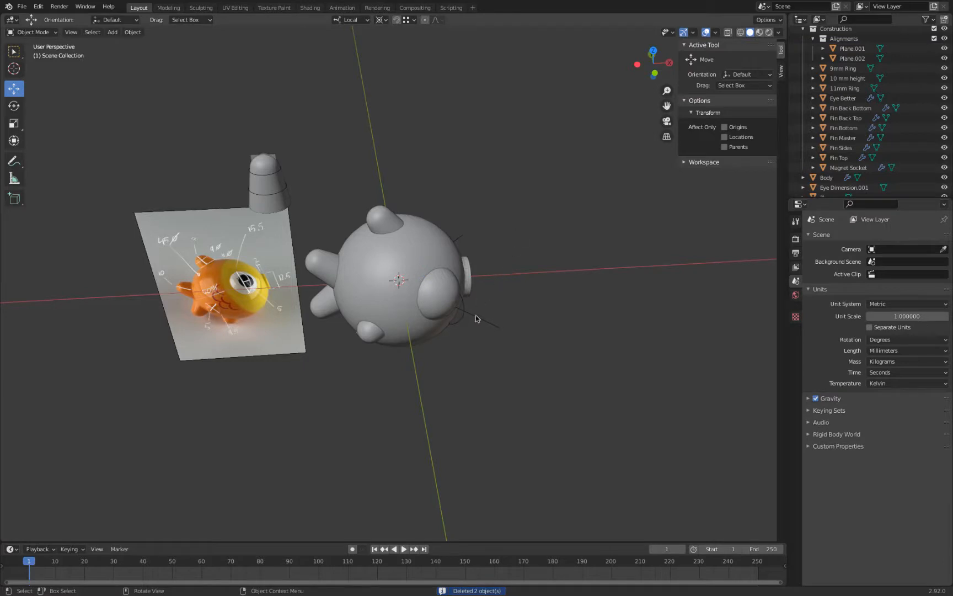
# - Rename the Plane guide object that runs through the eyes as Eye Alignment
pyautogui.click(476, 315)
pyautogui.scroll(-2, 821, 180)
pyautogui.doubleClick(822, 178)
pyautogui.write('Eye Alig')
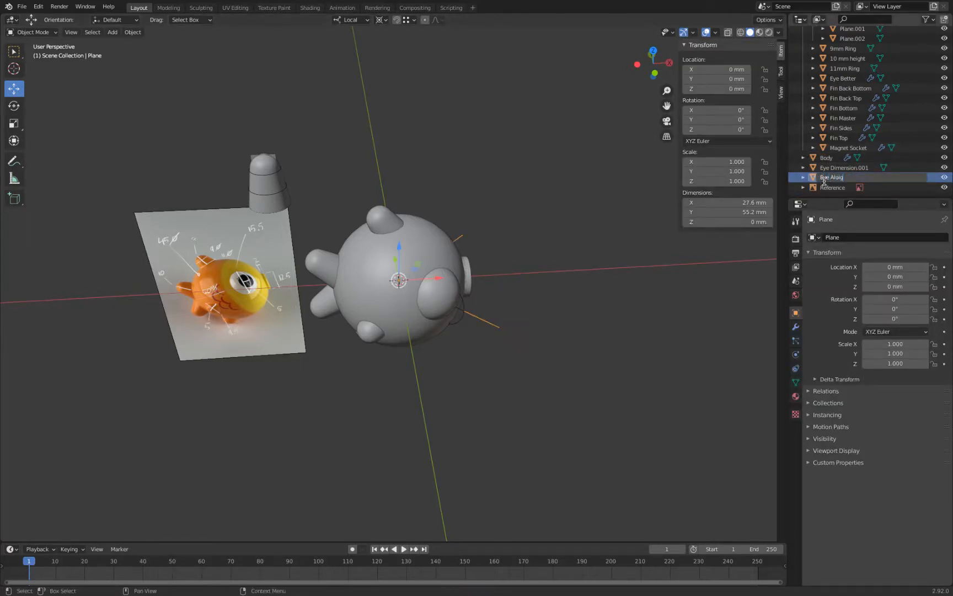
pyautogui.write('nment')
pyautogui.press('Return')
# - Rename Eye Dimension.001 as Eye Dimension and move it with Eye Alignment into the Alignments collection
pyautogui.doubleClick(859, 177)
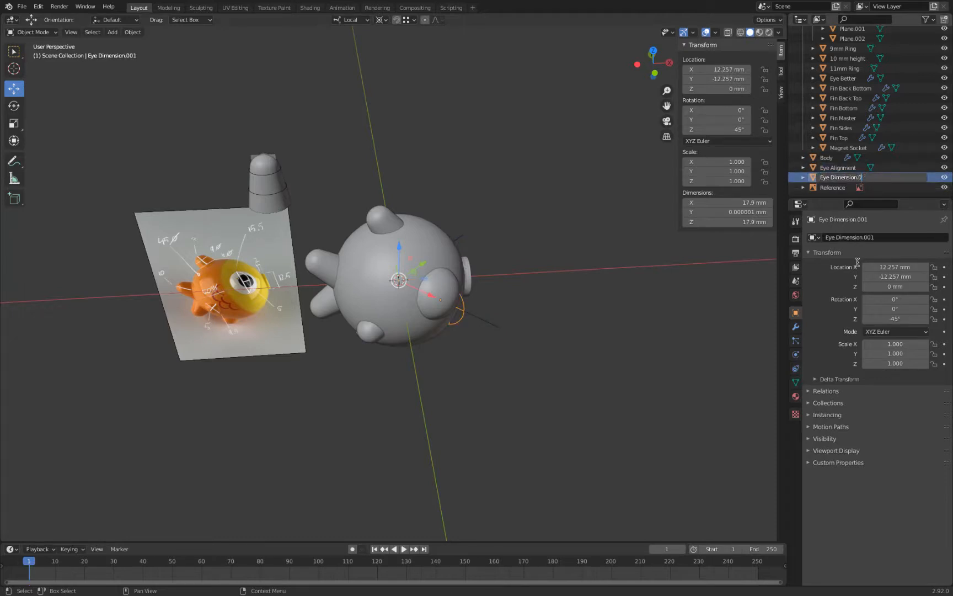
pyautogui.press('Return')
pyautogui.keyDown('shift'); pyautogui.click(837, 168); pyautogui.keyUp('shift')
pyautogui.moveTo(836, 172); pyautogui.dragTo(836, 51)
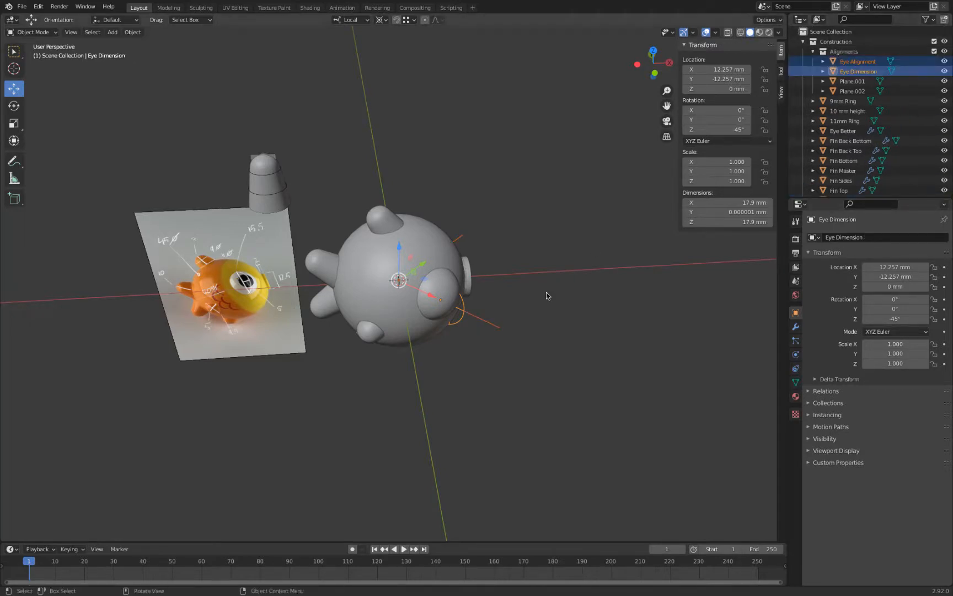
# - Check the eyes against the dimension arc and move Eye Better about -0.28 mm along its local X axis
pyautogui.click(570, 244)
pyautogui.moveTo(570, 245); pyautogui.dragTo(508, 280, button='middle')
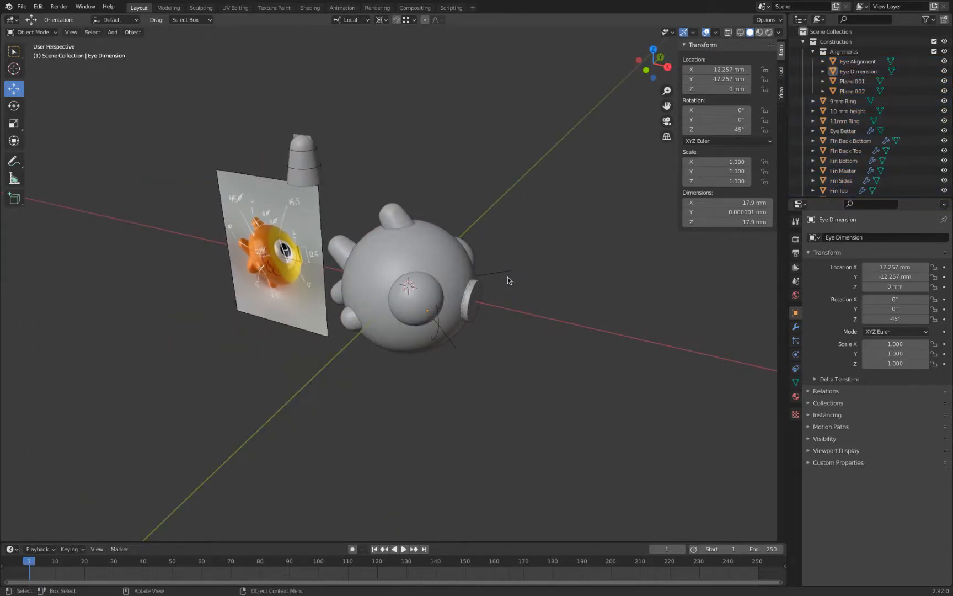
pyautogui.press('KP_1')
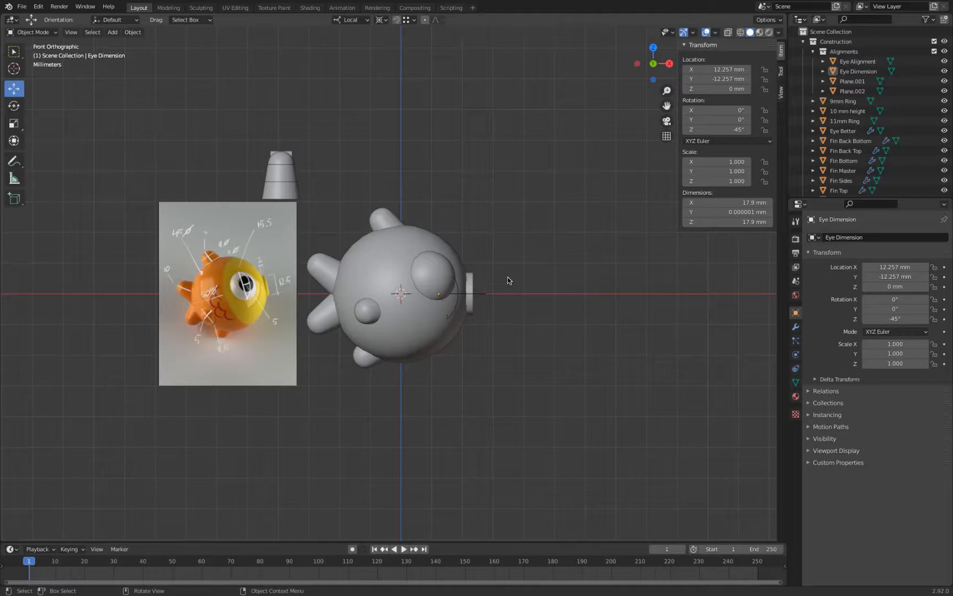
pyautogui.click(485, 294)
pyautogui.click(453, 310)
pyautogui.moveTo(489, 276); pyautogui.dragTo(516, 270, button='middle')
pyautogui.scroll(3, 529, 283)
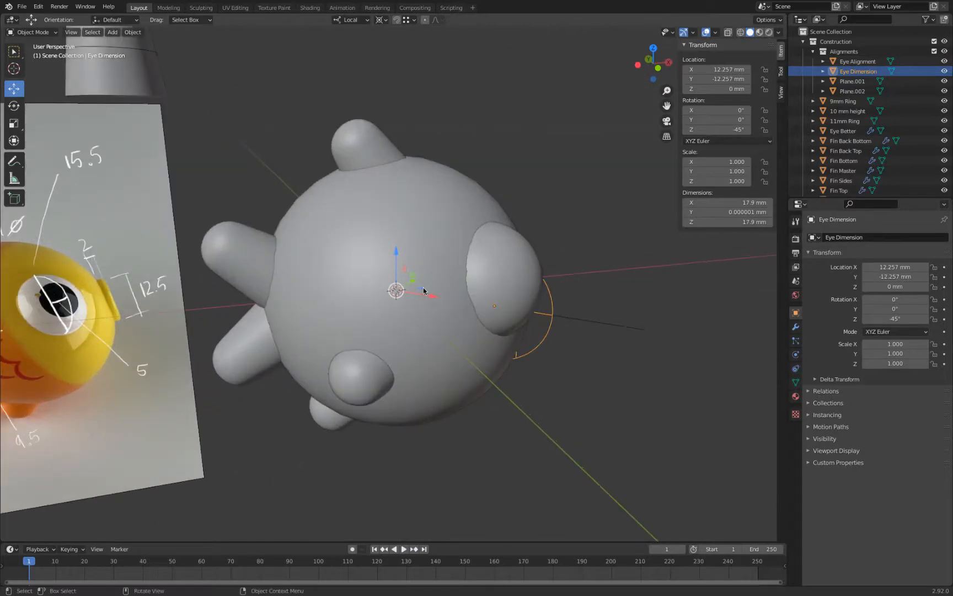
pyautogui.moveTo(430, 295); pyautogui.dragTo(474, 283)
pyautogui.click(520, 282)
pyautogui.moveTo(531, 243); pyautogui.dragTo(532, 245, button='middle')
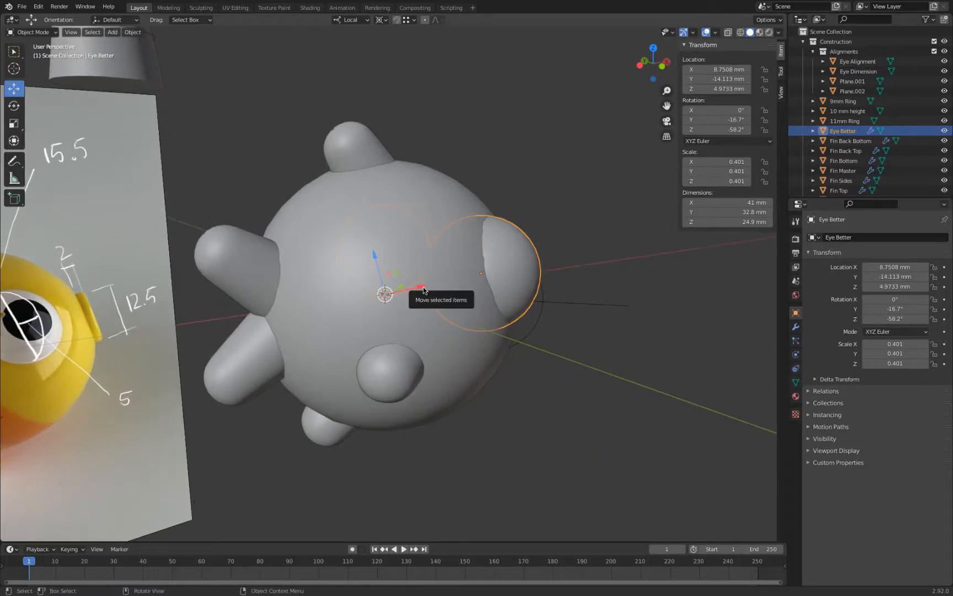
pyautogui.moveTo(420, 287); pyautogui.dragTo(415, 288)
pyautogui.moveTo(436, 298); pyautogui.dragTo(558, 357, button='middle')
pyautogui.scroll(-3, 556, 358)
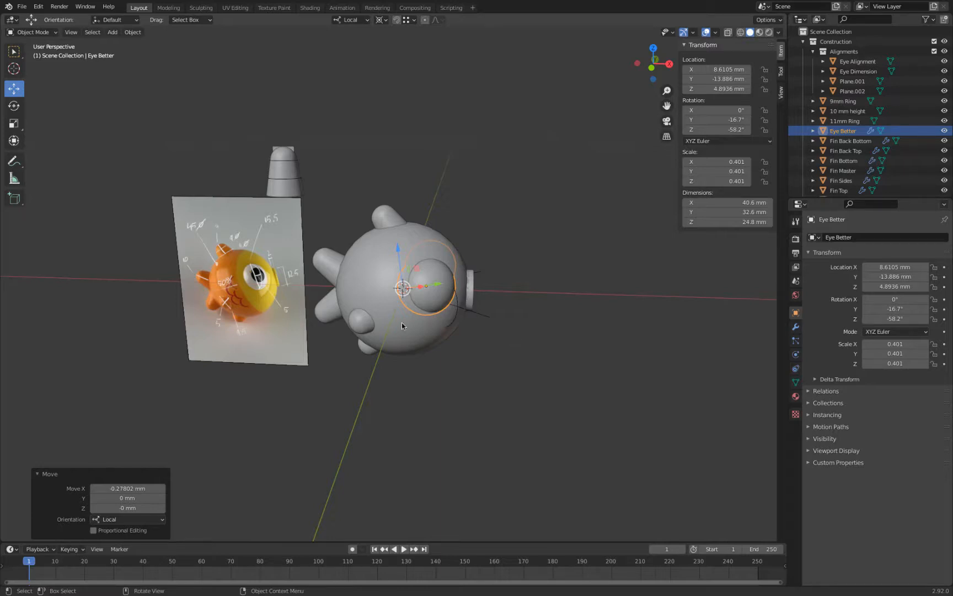
# - Compare the top fin with the fin dimensions marked on the reference photo in front view
pyautogui.click(381, 215)
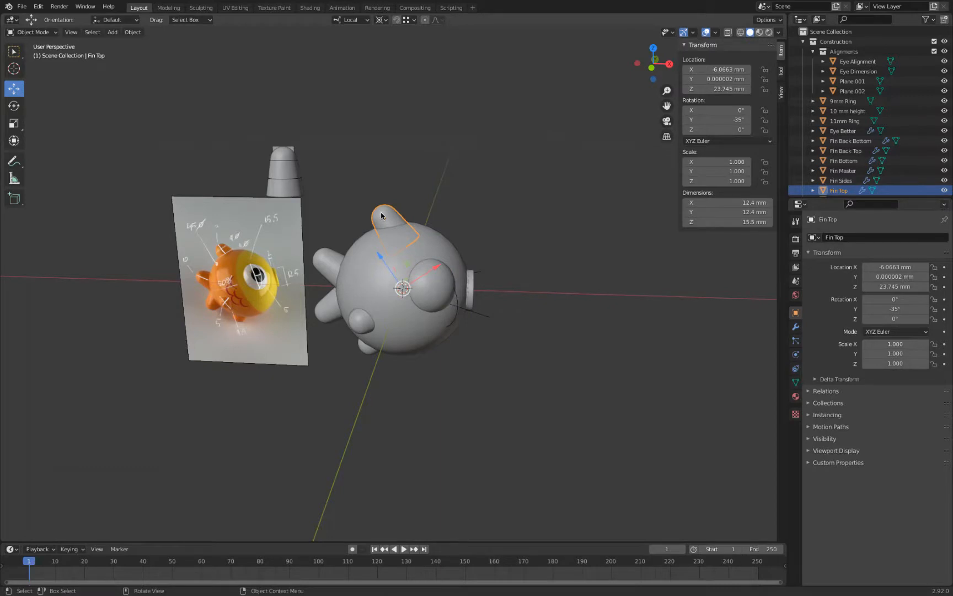
pyautogui.press('KP_1')
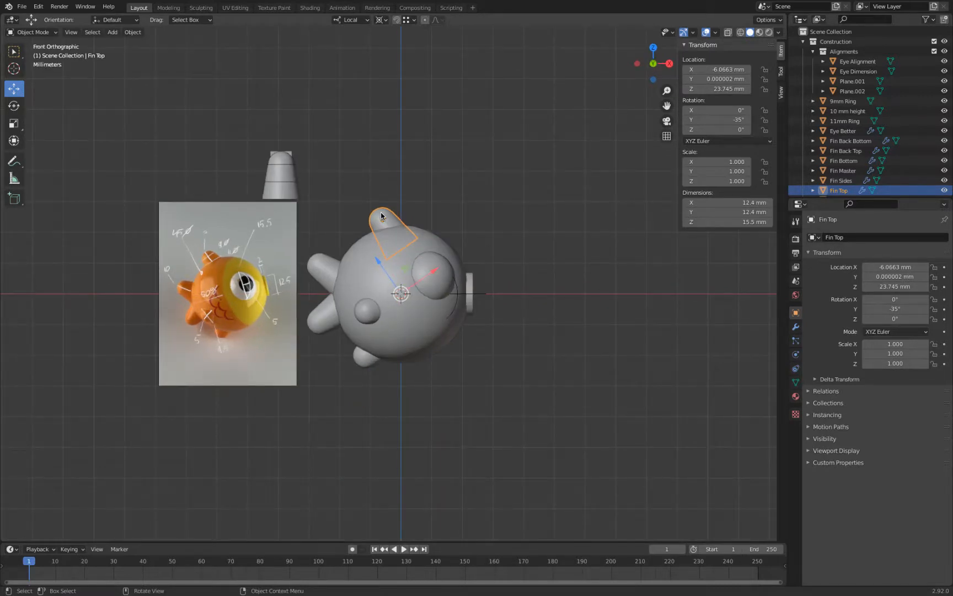
pyautogui.scroll(6, 366, 177)
pyautogui.keyDown('shift'); pyautogui.moveTo(354, 190); pyautogui.dragTo(491, 105, button='middle'); pyautogui.keyUp('shift')
pyautogui.keyDown('shift'); pyautogui.moveTo(318, 278); pyautogui.dragTo(419, 189, button='middle'); pyautogui.keyUp('shift')
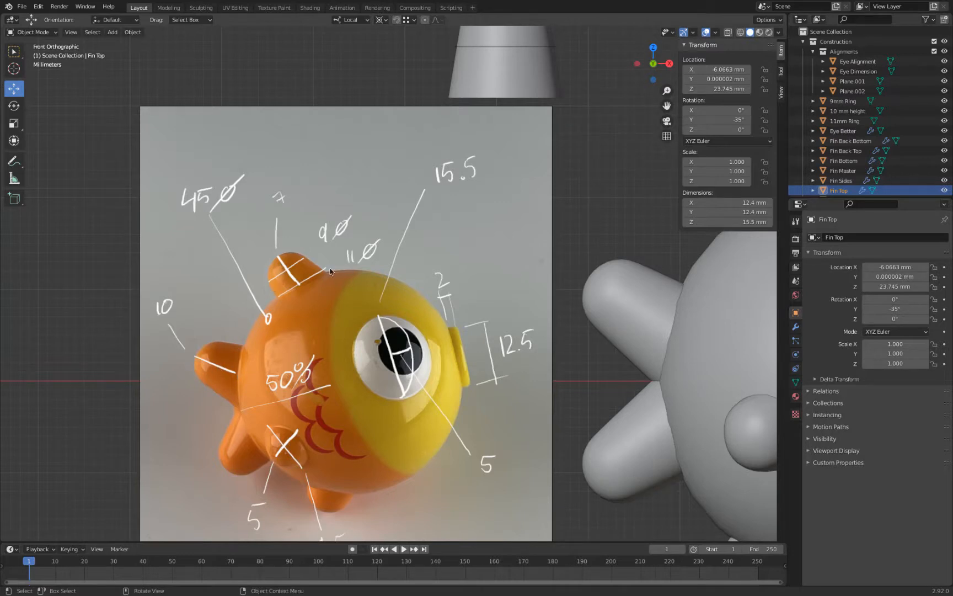
pyautogui.scroll(-4, 559, 163)
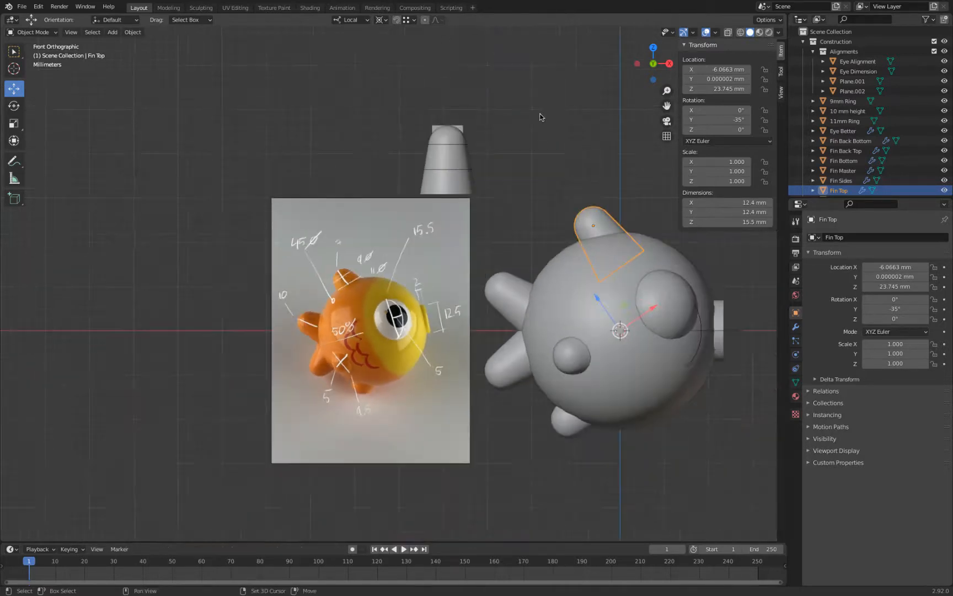
pyautogui.scroll(4, 520, 144)
pyautogui.keyDown('shift'); pyautogui.moveTo(521, 143); pyautogui.dragTo(304, 139, button='middle'); pyautogui.keyUp('shift')
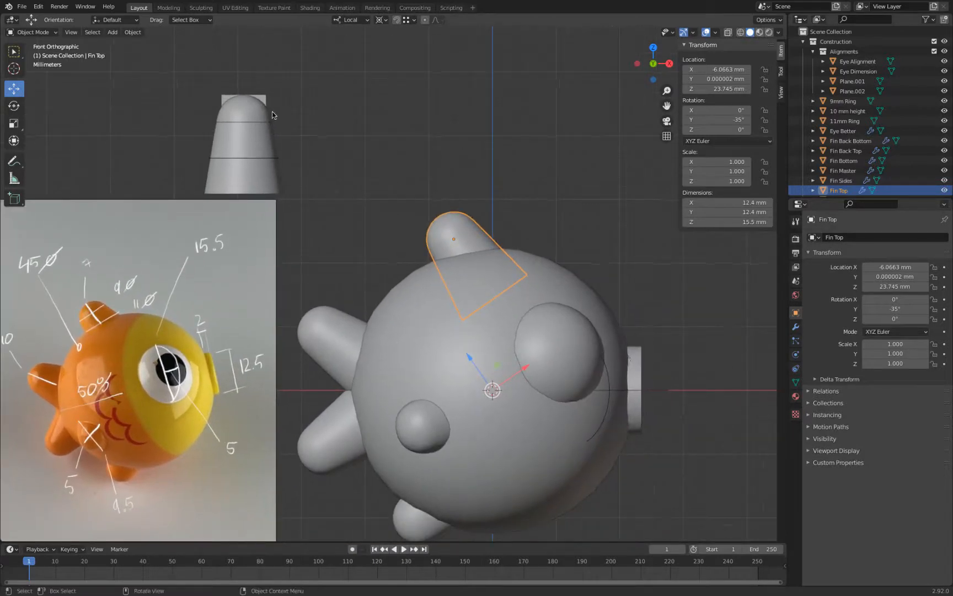
# - Hide the Fin Master object and check the dimensions of its 10 mm height plane and 9mm Ring guides
pyautogui.click(267, 191)
pyautogui.press('h')
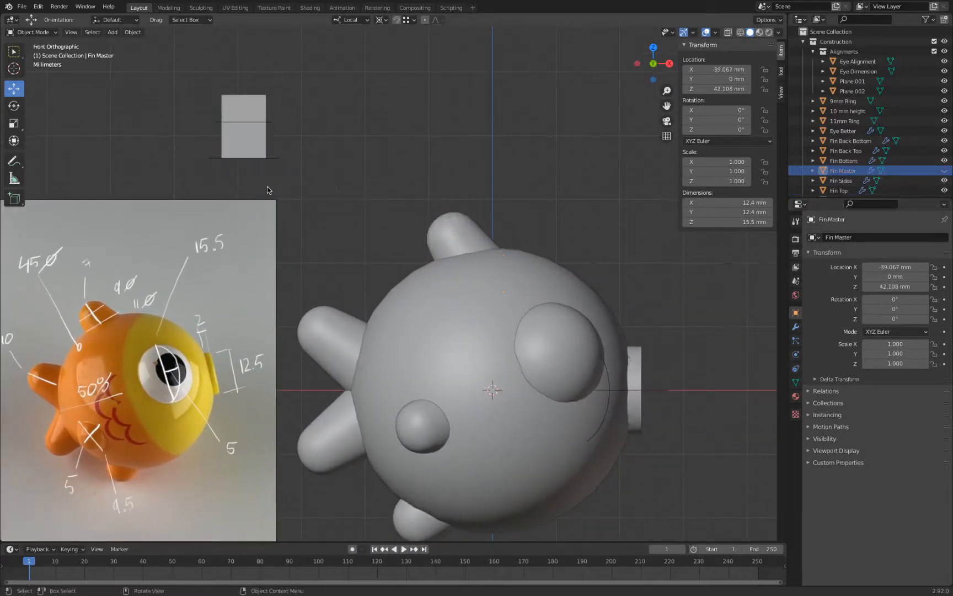
pyautogui.keyDown('shift'); pyautogui.moveTo(278, 128); pyautogui.dragTo(381, 161, button='middle'); pyautogui.keyUp('shift')
pyautogui.click(364, 165)
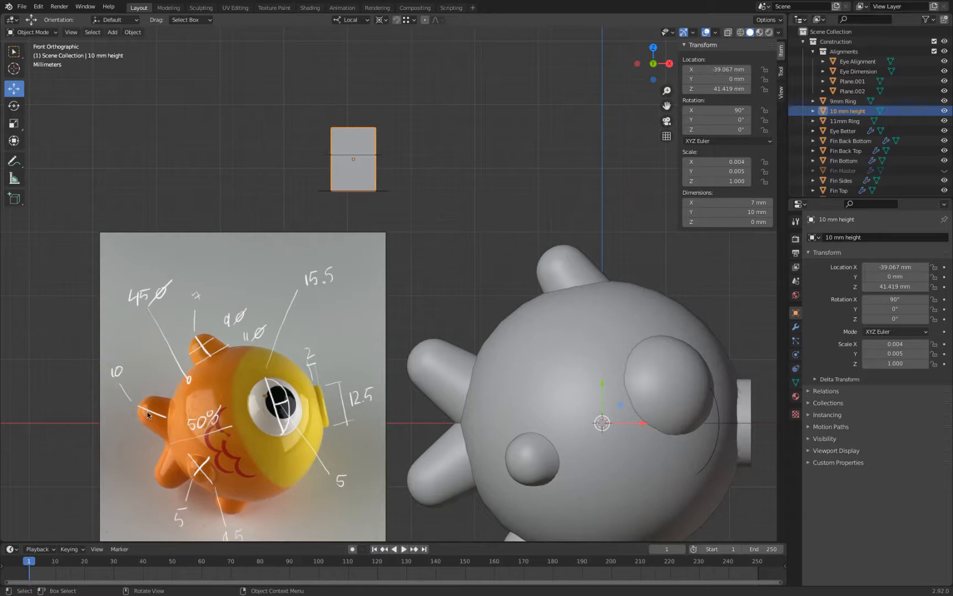
pyautogui.click(380, 154)
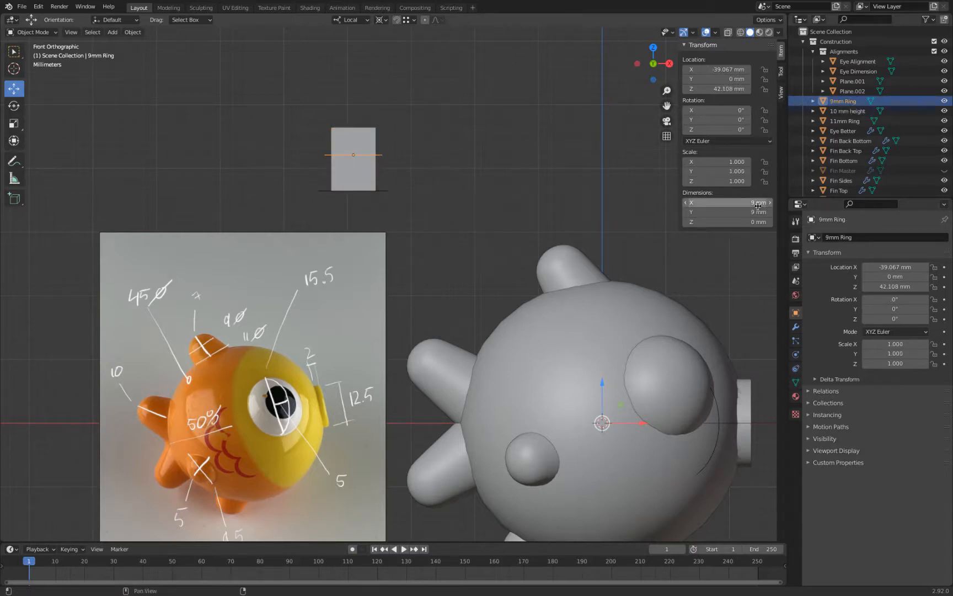
pyautogui.click(386, 194)
# - Turn off the edge length measurement overlay while editing the 9mm Ring, then return to object mode
pyautogui.moveTo(485, 182); pyautogui.dragTo(410, 233, button='middle')
pyautogui.scroll(4, 410, 232)
pyautogui.press('Tab')
pyautogui.press('Tab')
pyautogui.click(381, 86)
pyautogui.press('Tab')
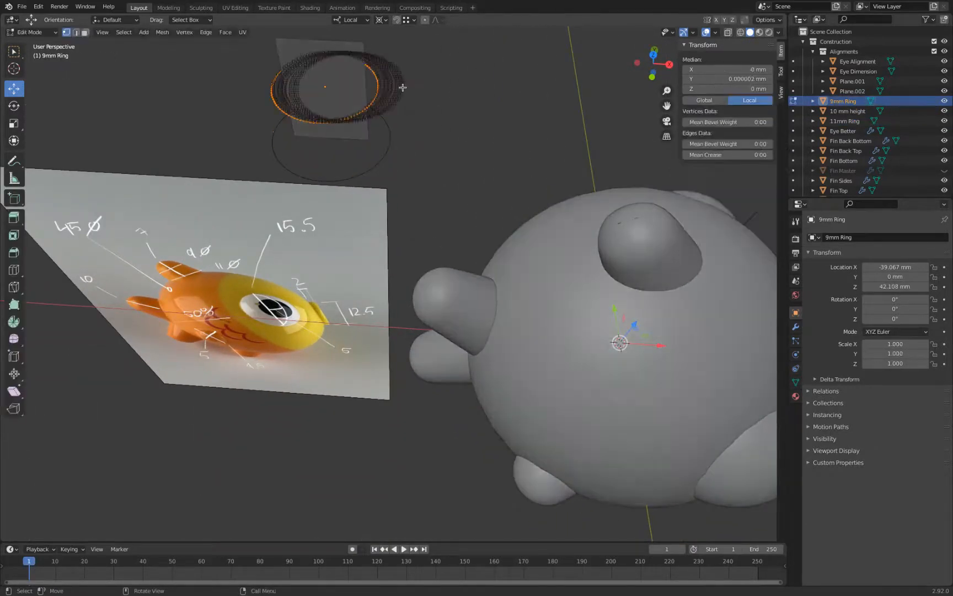
pyautogui.click(715, 33)
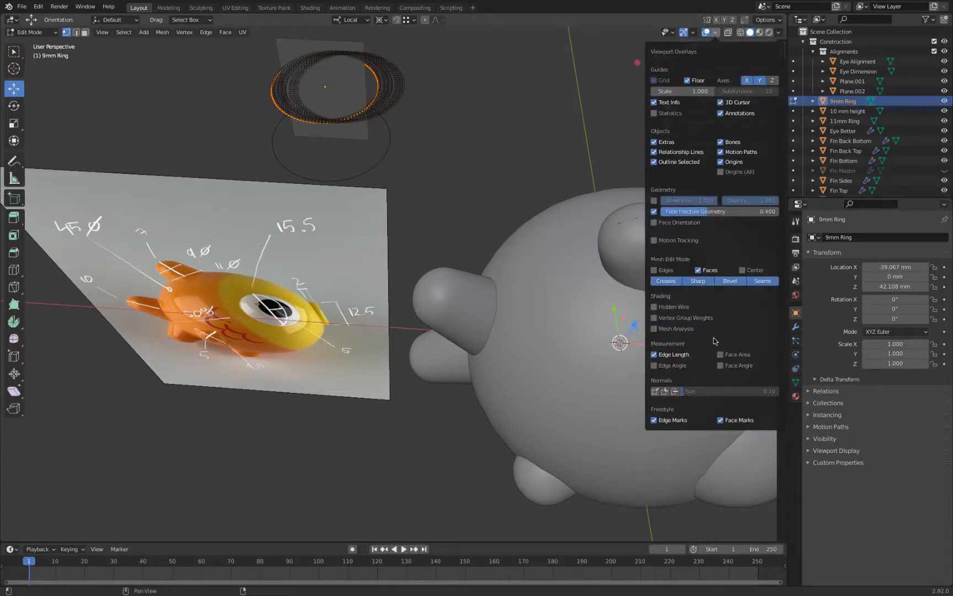
pyautogui.click(682, 353)
pyautogui.scroll(-2, 400, 201)
pyautogui.press('Tab')
pyautogui.scroll(-2, 408, 204)
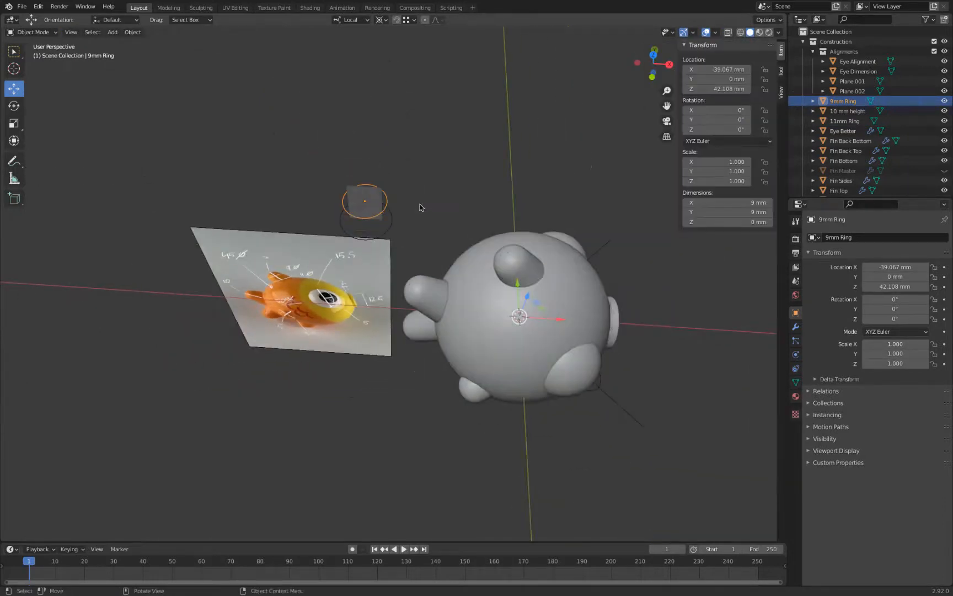
# - Duplicate the Eye Better sphere in front view and place the copy above the body
pyautogui.press('KP_1')
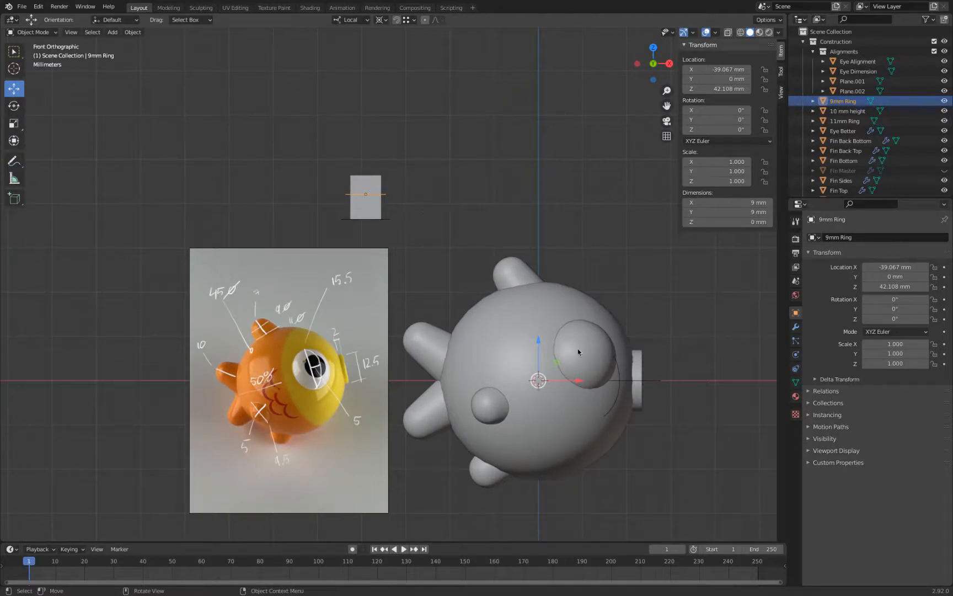
pyautogui.click(600, 360)
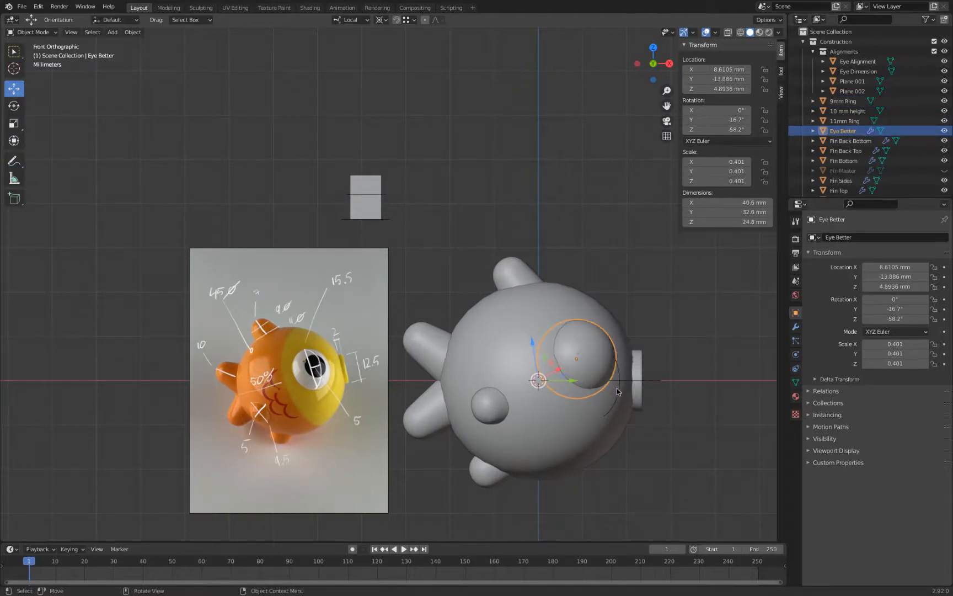
pyautogui.hotkey('shift', 'd')
pyautogui.click(534, 194)
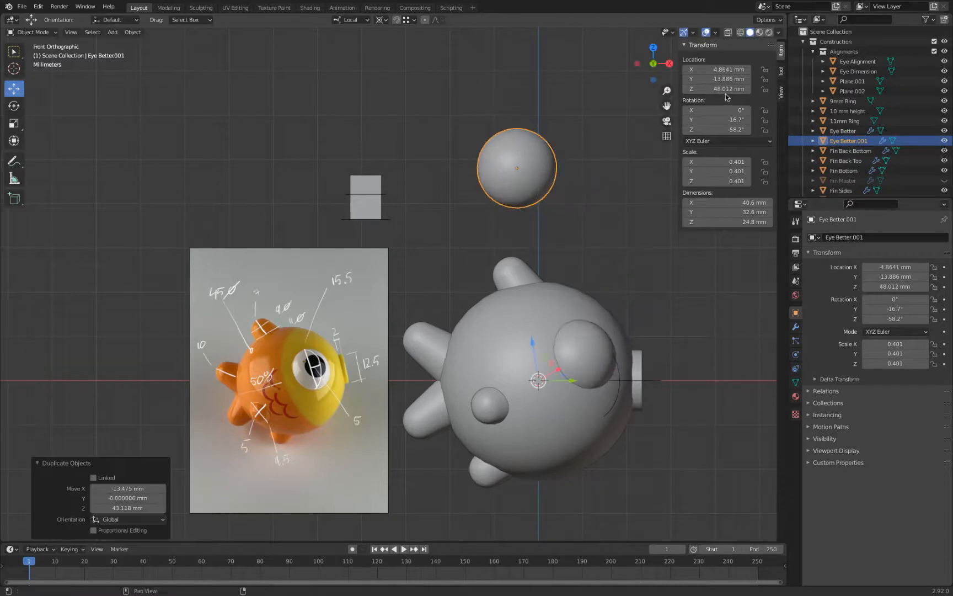
# - Reset the duplicated sphere's location and rotation to zero and raise it about 50.3 mm along Z
pyautogui.press('BackSpace')
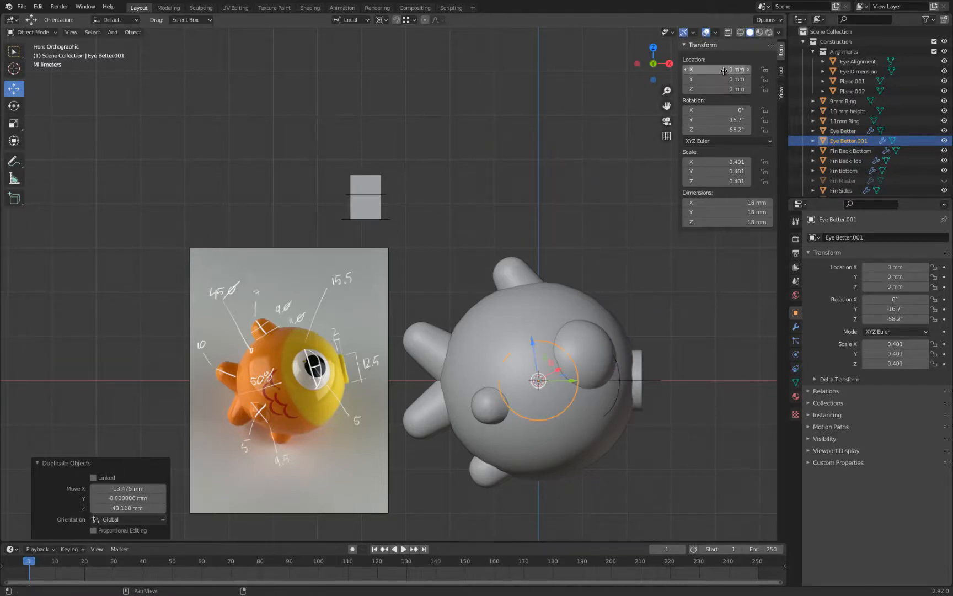
pyautogui.moveTo(713, 111); pyautogui.dragTo(713, 130)
pyautogui.press('Return')
pyautogui.moveTo(535, 344); pyautogui.dragTo(539, 116)
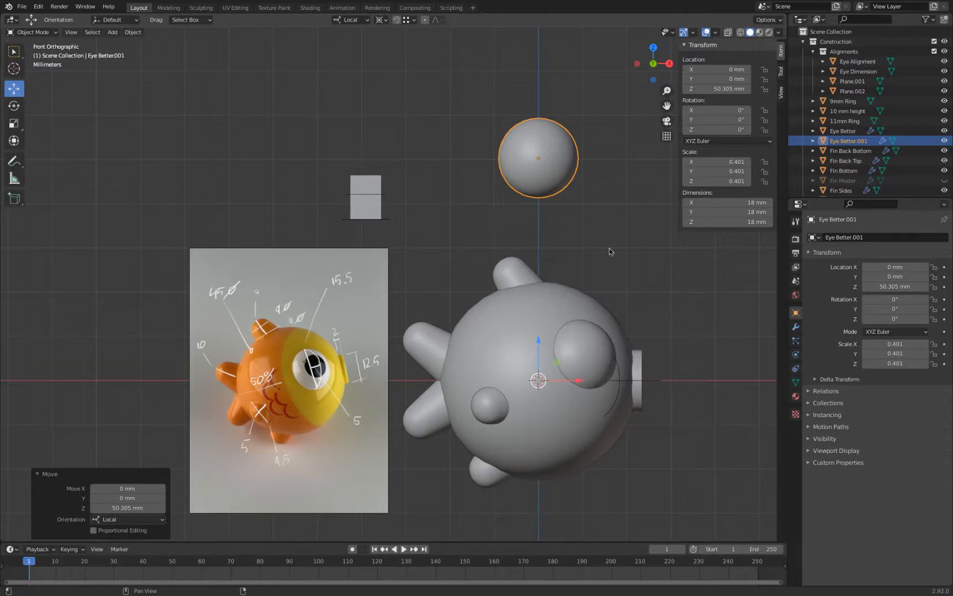
# - Set the duplicated sphere's dimensions to 9 mm on X, Y and Z and apply its scale
pyautogui.click(728, 202)
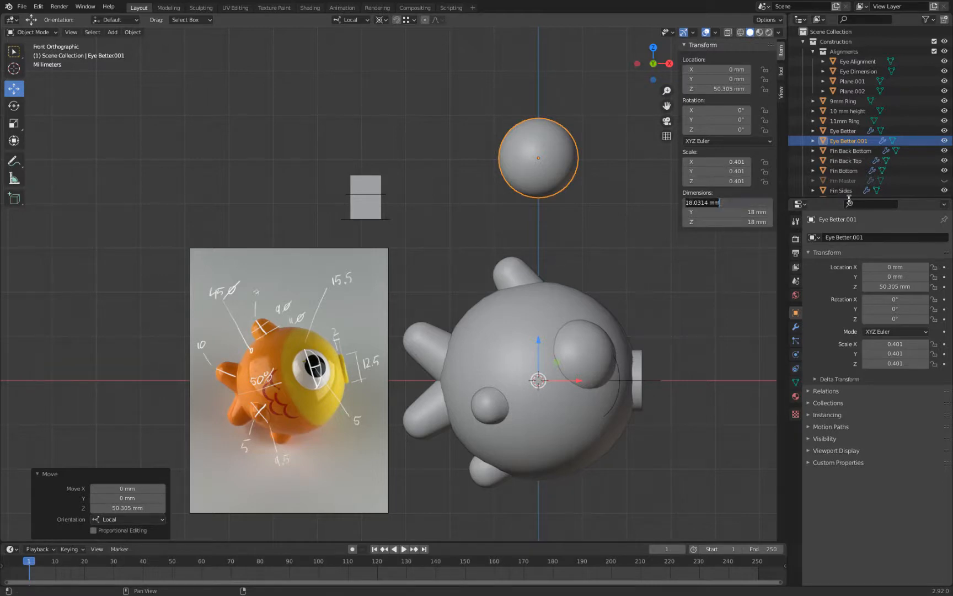
pyautogui.write('9')
pyautogui.press('Tab')
pyautogui.write('89')
pyautogui.press('Tab')
pyautogui.write('9')
pyautogui.press('Return')
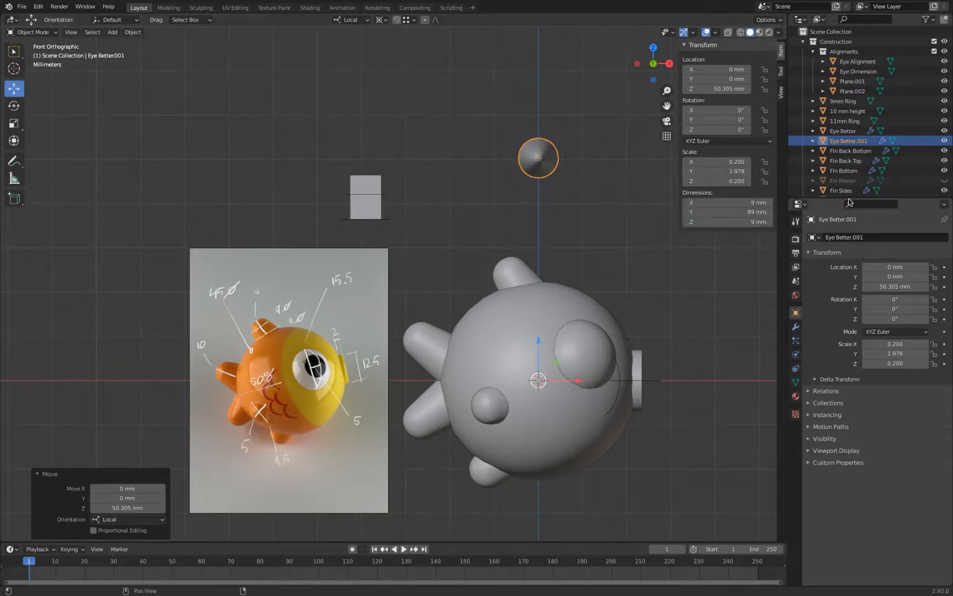
pyautogui.click(734, 212)
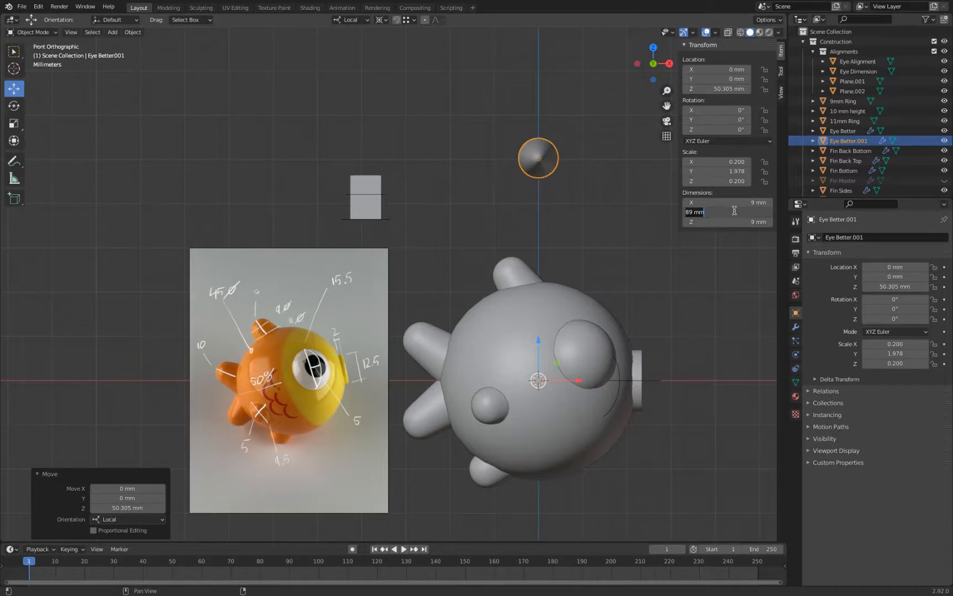
pyautogui.write('9')
pyautogui.press('Return')
pyautogui.hotkey('ctrl', 'a')
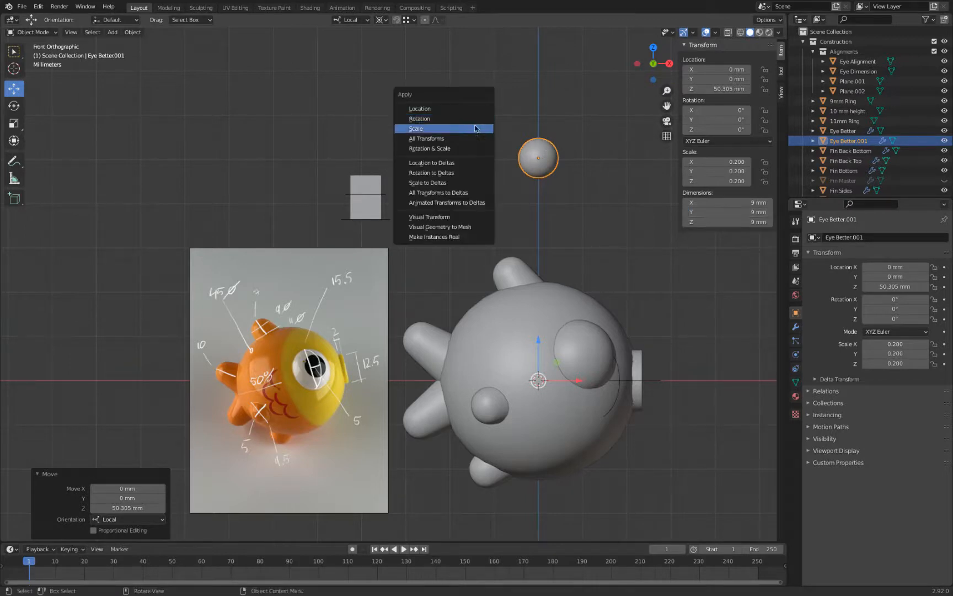
pyautogui.click(476, 128)
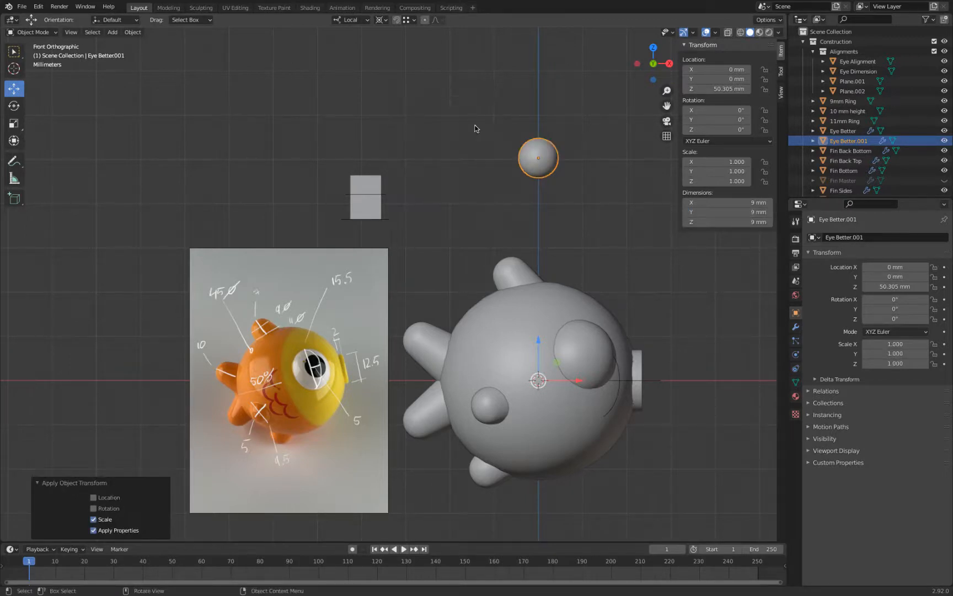
# - Change the transform pivot from the 3D cursor to the object's own centre and move the small sphere about -14.1 mm along X
pyautogui.click(381, 19)
pyautogui.click(419, 30)
pyautogui.moveTo(573, 164); pyautogui.dragTo(510, 164)
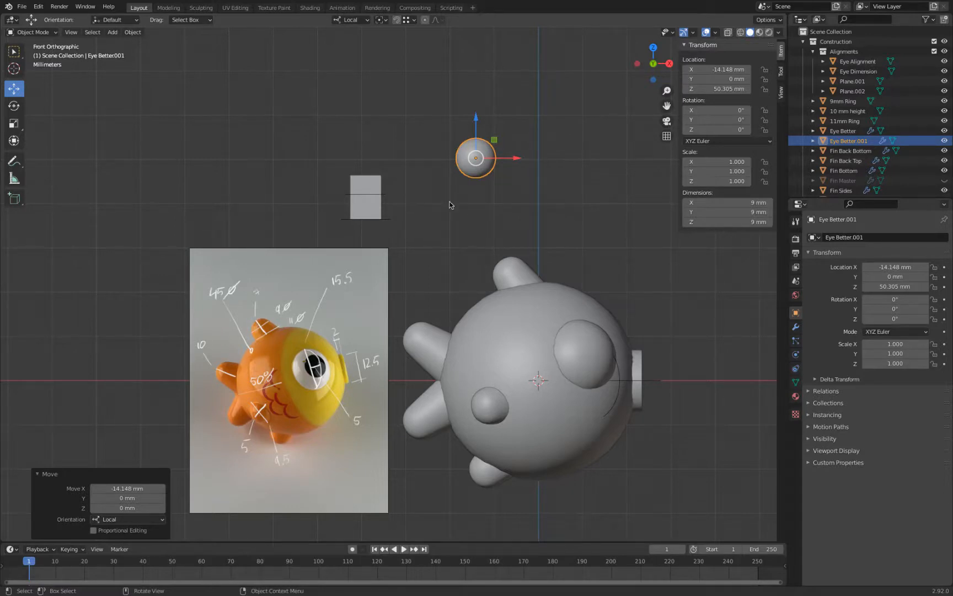
pyautogui.hotkey('shift', 's')
pyautogui.click(380, 236)
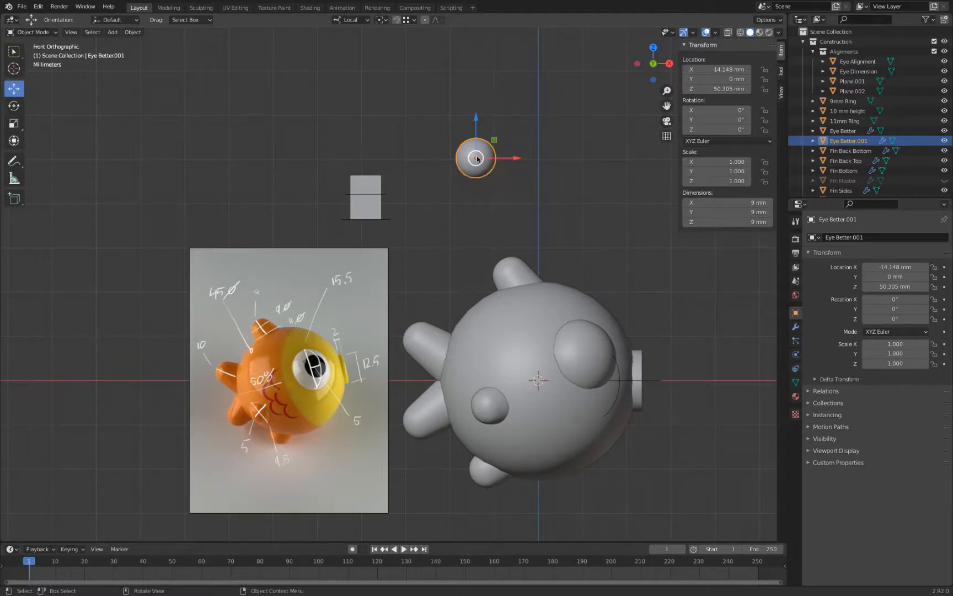
# - In wireframe shading, move the small sphere beside its grid intersection and snap it to the grid at X -20 mm, Z 50 mm
pyautogui.press('z')
pyautogui.click(362, 184)
pyautogui.scroll(4, 364, 198)
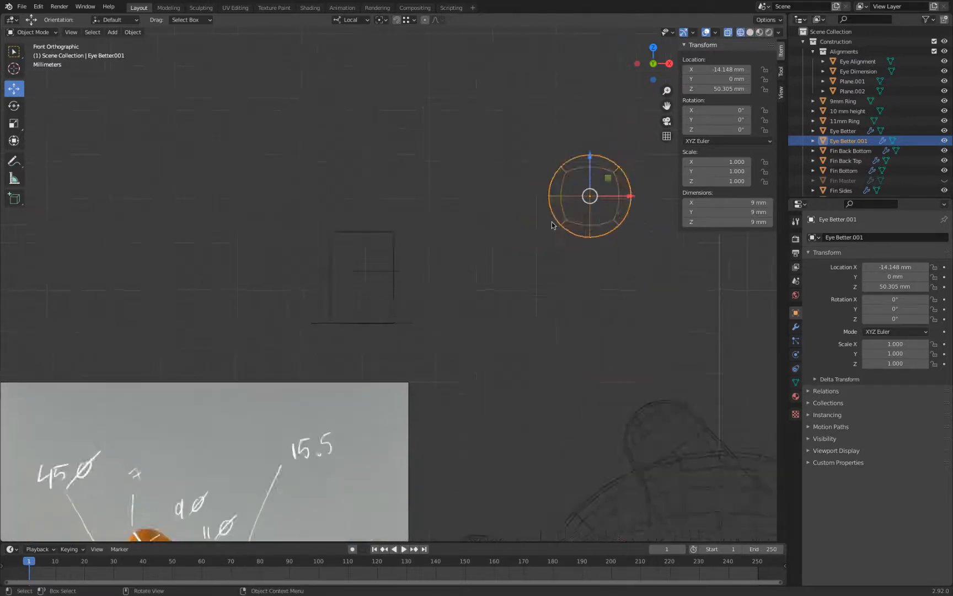
pyautogui.press('g')
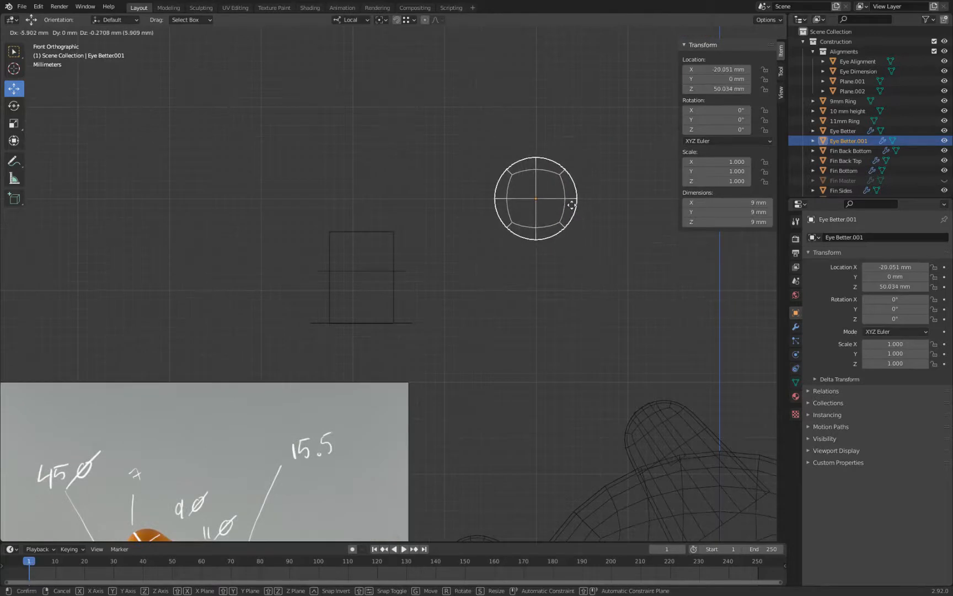
pyautogui.click(571, 204)
pyautogui.hotkey('shift', 's')
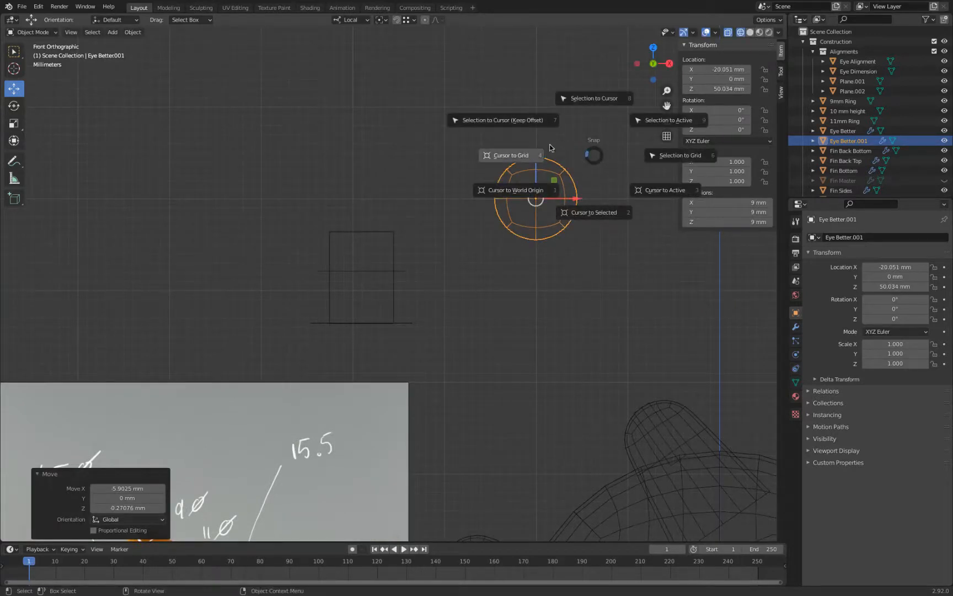
pyautogui.click(661, 145)
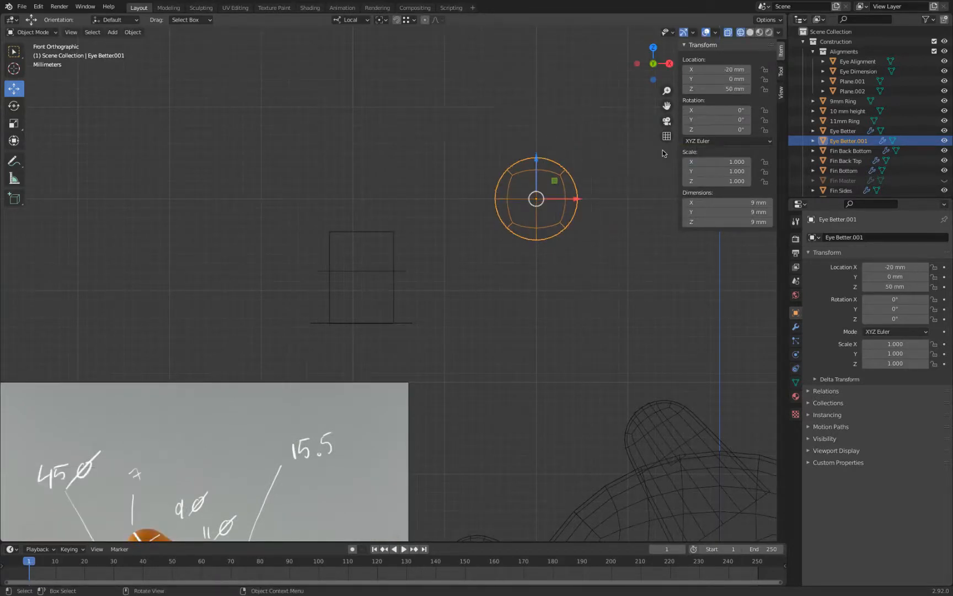
# - Snap the 3D cursor to the small sphere and return the viewport to solid shading
pyautogui.hotkey('shift', 's')
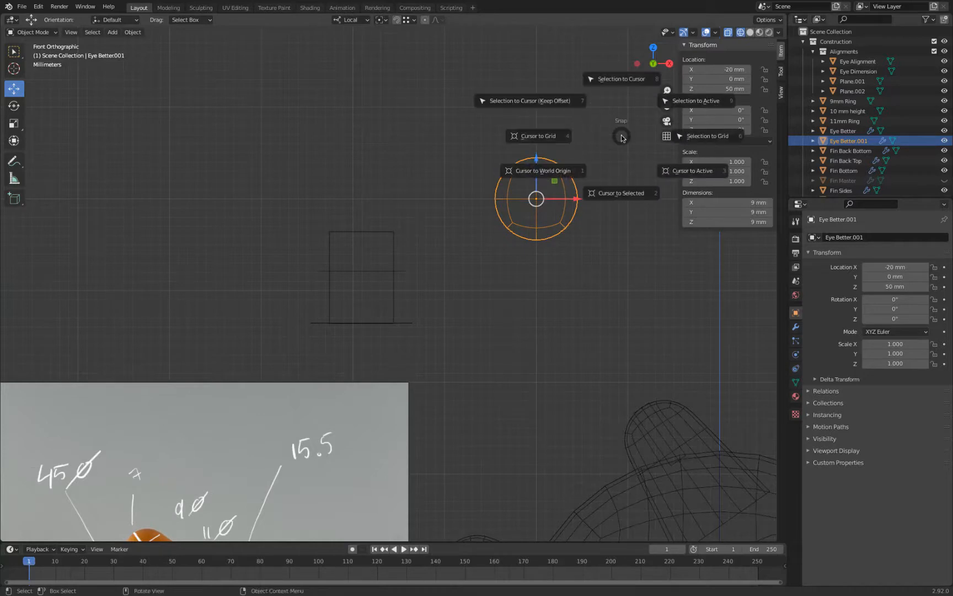
pyautogui.click(618, 192)
pyautogui.scroll(-4, 617, 192)
pyautogui.hotkey('shift', 'z')
pyautogui.keyDown('shift'); pyautogui.moveTo(542, 244); pyautogui.dragTo(564, 166, button='middle'); pyautogui.keyUp('shift')
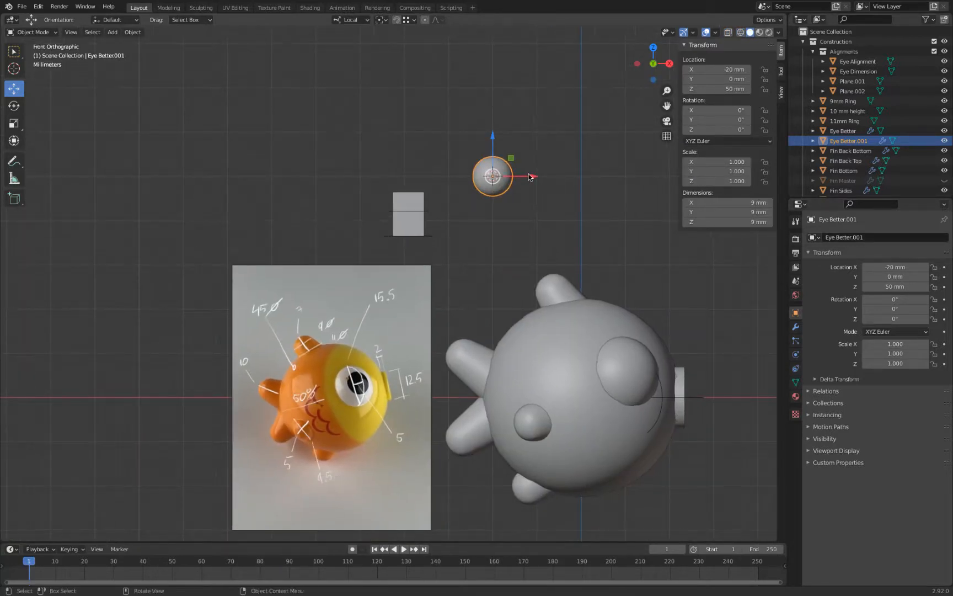
# - Remove the small sphere's Mirror modifier, and replace its Subdivision, applied at viewport level 1, with a new Subdivision Surface modifier
pyautogui.press('Tab')
pyautogui.scroll(2, 554, 185)
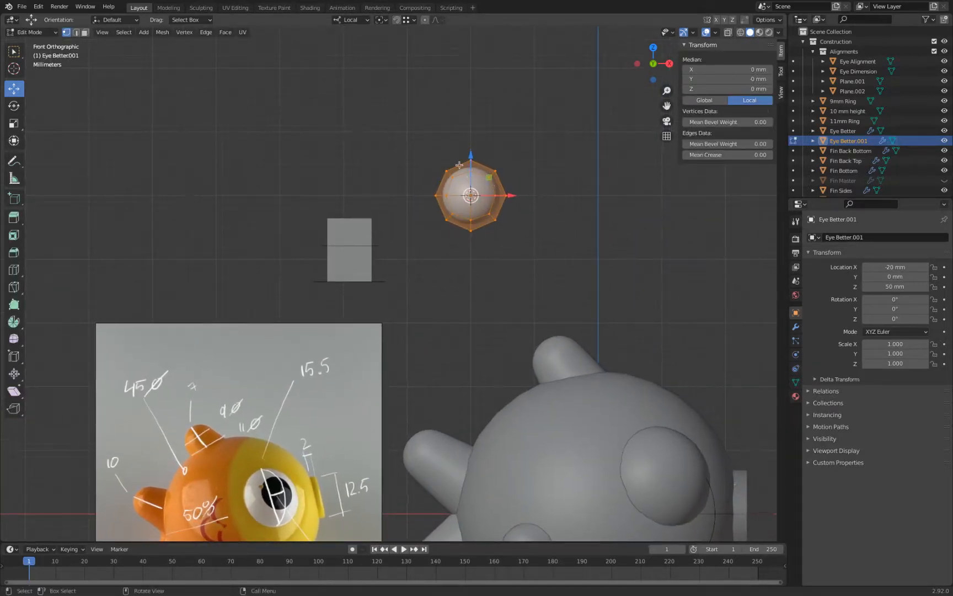
pyautogui.press('Tab')
pyautogui.click(795, 327)
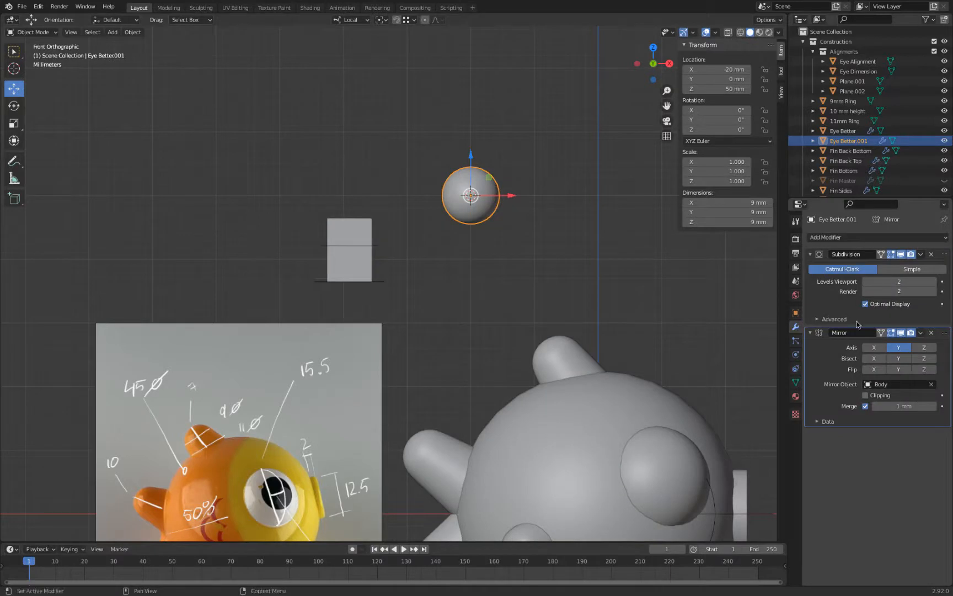
pyautogui.click(931, 332)
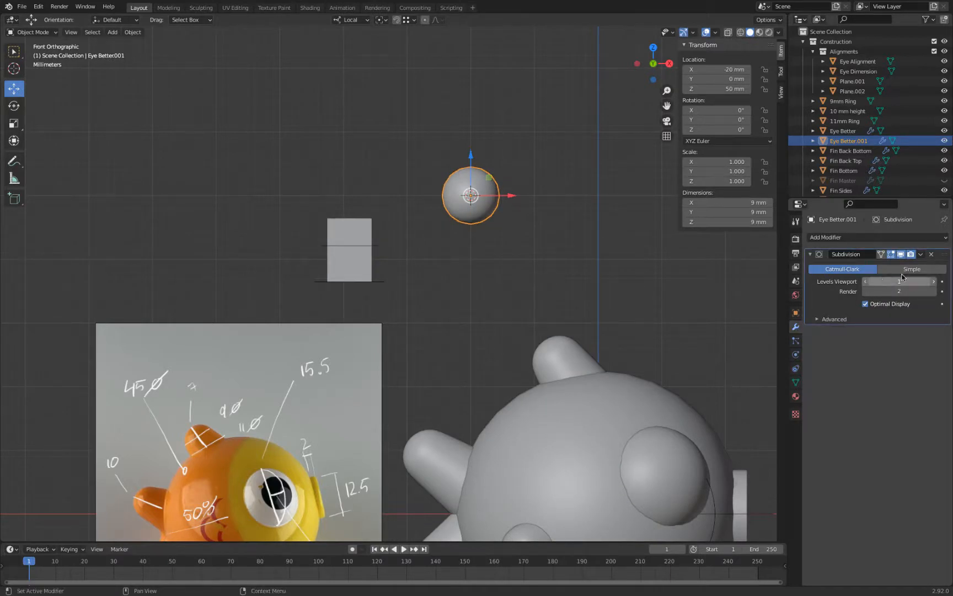
pyautogui.click(921, 254)
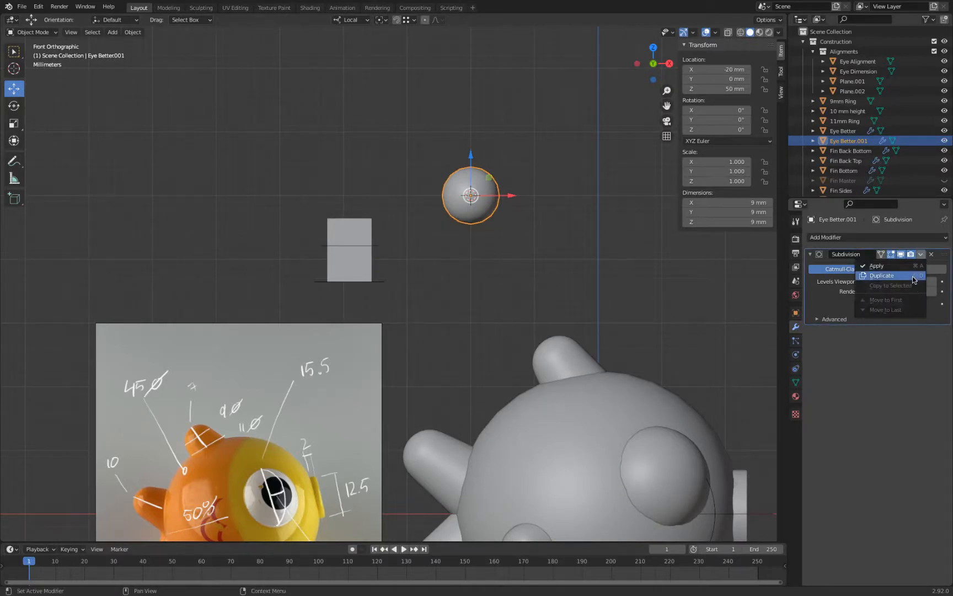
pyautogui.click(896, 266)
pyautogui.click(899, 239)
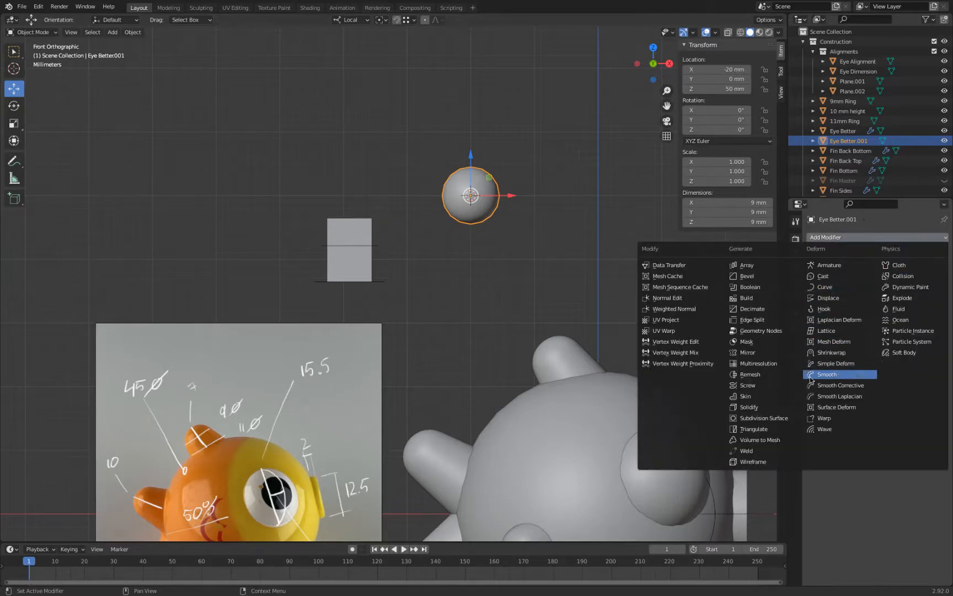
pyautogui.click(764, 418)
# - Flatten all vertices below the small sphere's equator by scaling them to 0 along local Z
pyautogui.press('Tab')
pyautogui.hotkey('shift', 'z')
pyautogui.click(430, 200)
pyautogui.moveTo(430, 200); pyautogui.dragTo(549, 234)
pyautogui.press('x')
pyautogui.press('Escape')
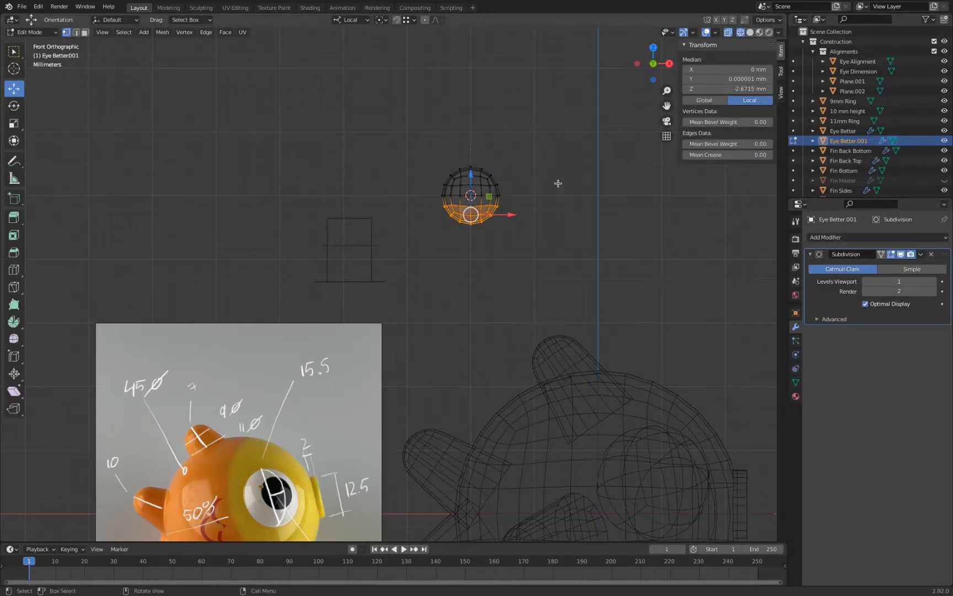
pyautogui.scroll(4, 579, 167)
pyautogui.keyDown('shift'); pyautogui.moveTo(492, 216); pyautogui.dragTo(489, 220, button='middle'); pyautogui.keyUp('shift')
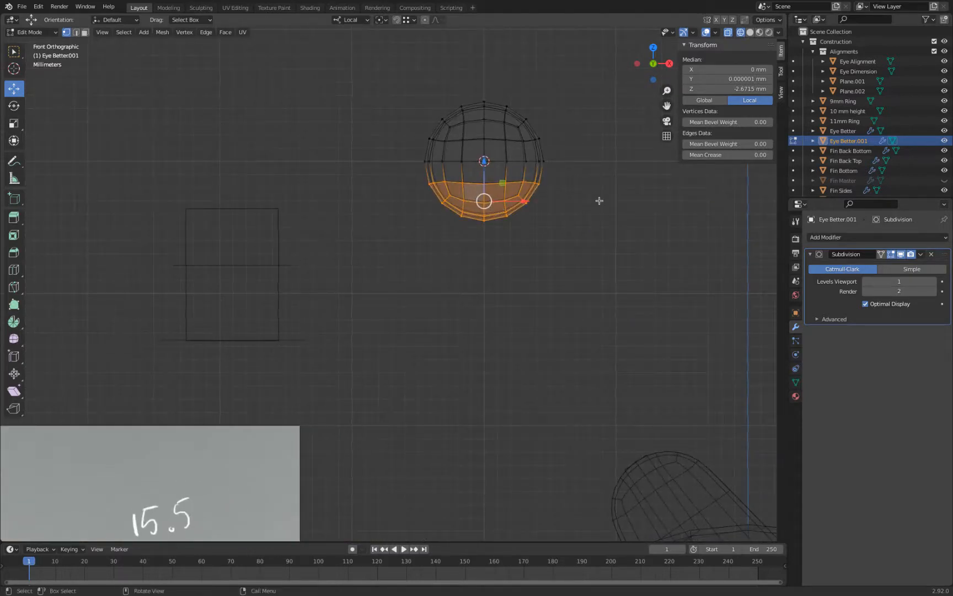
pyautogui.press('s')
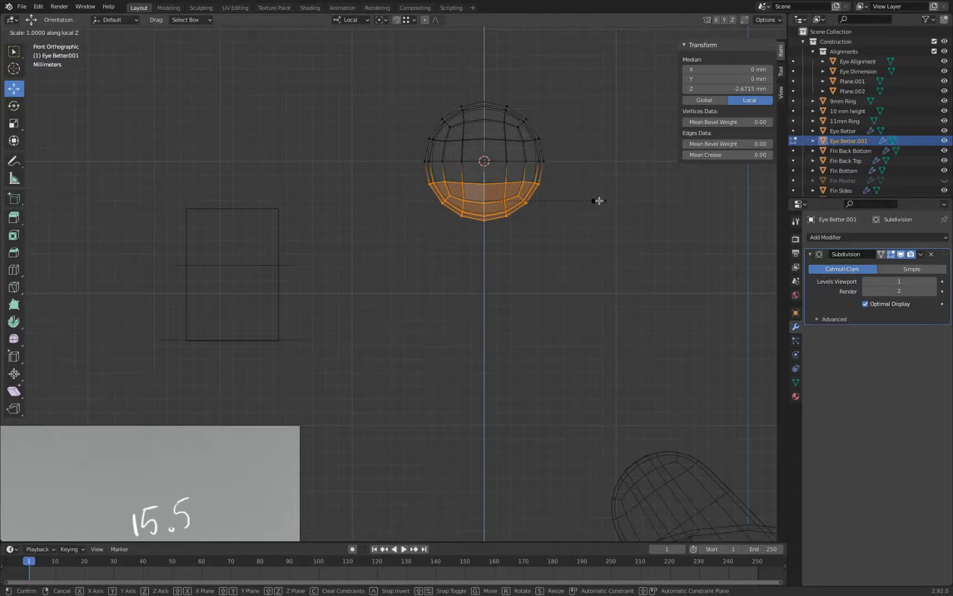
pyautogui.press('z')
pyautogui.press('0')
pyautogui.press('Return')
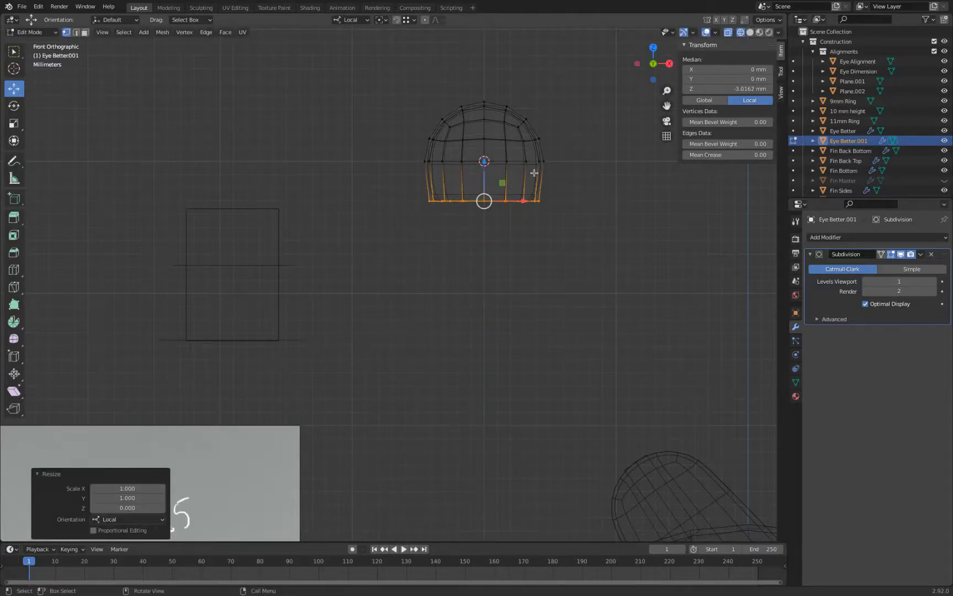
# - Add a loop cut slid to the equator with factor -1 and move it down 3.0162 mm, level with the flat base
pyautogui.hotkey('ctrl', 'r')
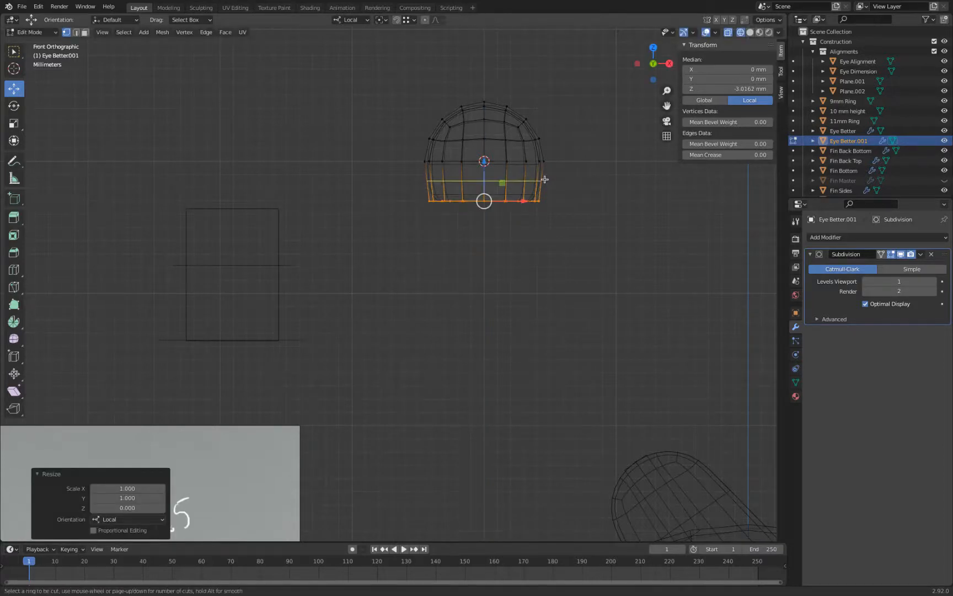
pyautogui.click(545, 179)
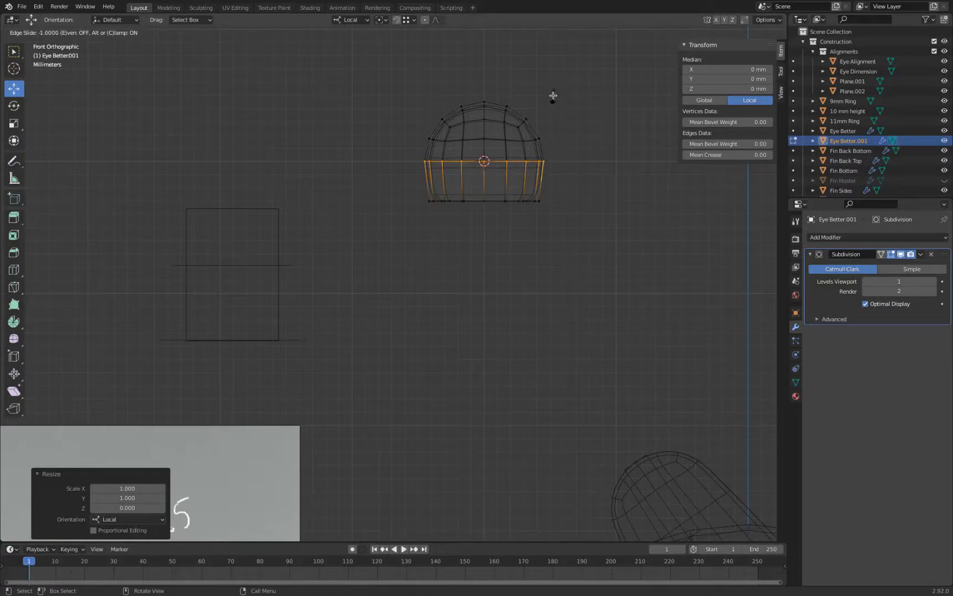
pyautogui.click(554, 96)
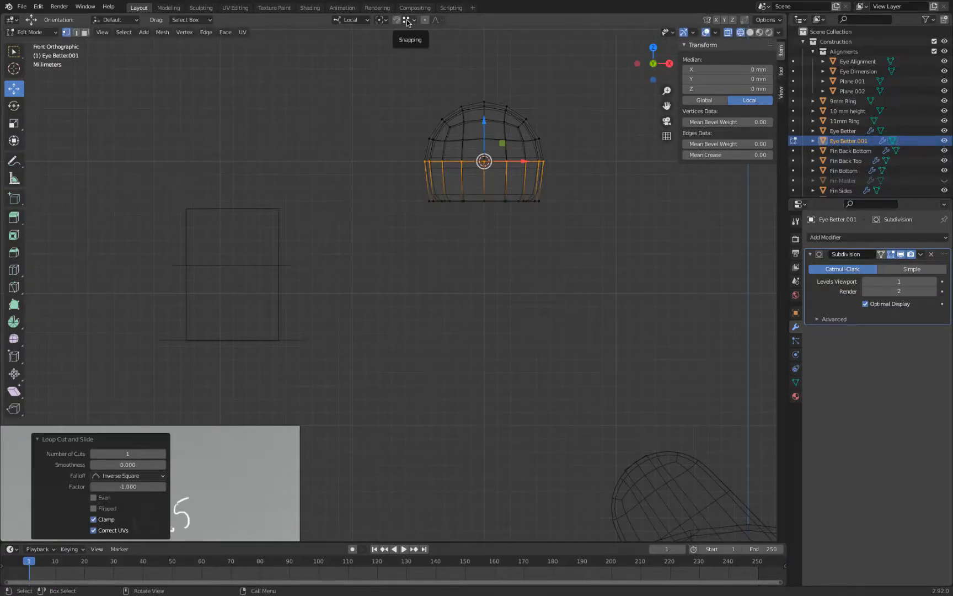
pyautogui.moveTo(484, 123)
pyautogui.mouseDown()
pyautogui.moveTo(459, 159)
pyautogui.moveTo(457, 236)
pyautogui.moveTo(462, 199)
pyautogui.mouseUp()
# - Set the dome's bottom edge loop to a mean crease of 1.00 and dissolve the adjacent inner edge loop on the base
pyautogui.moveTo(539, 251); pyautogui.dragTo(610, 232, button='middle')
pyautogui.hotkey('shift', 'z')
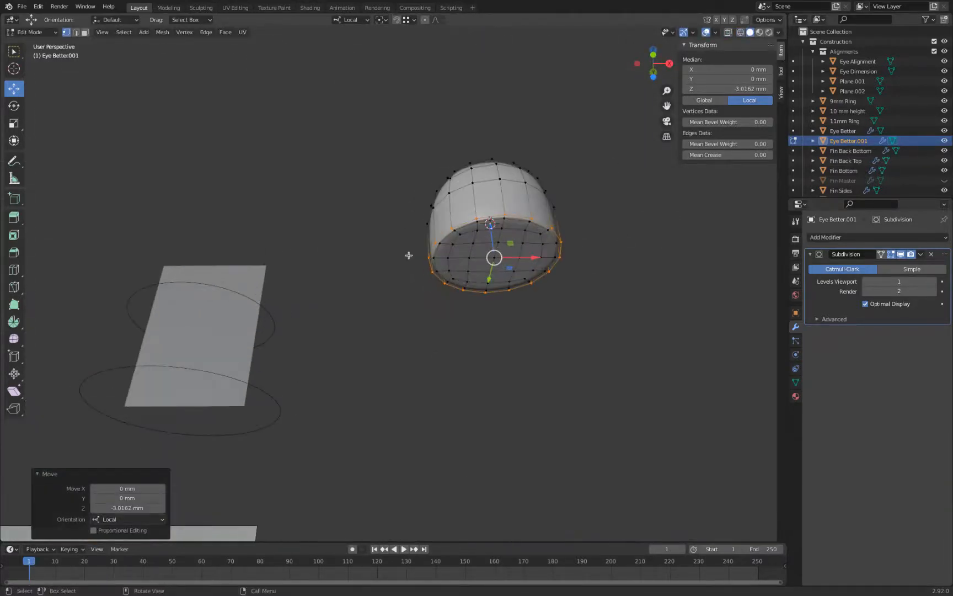
pyautogui.scroll(3, 547, 193)
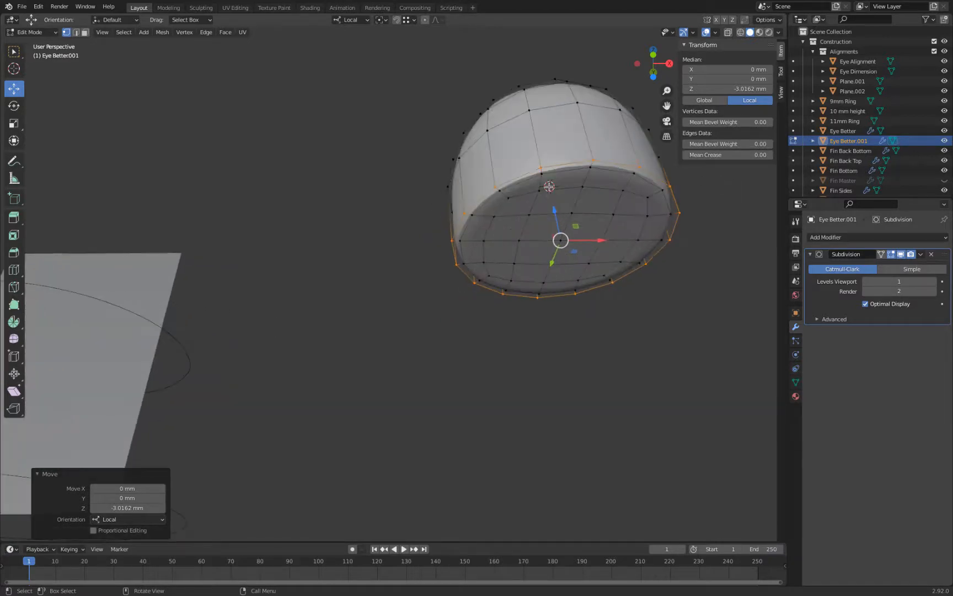
pyautogui.moveTo(727, 155); pyautogui.dragTo(950, 163)
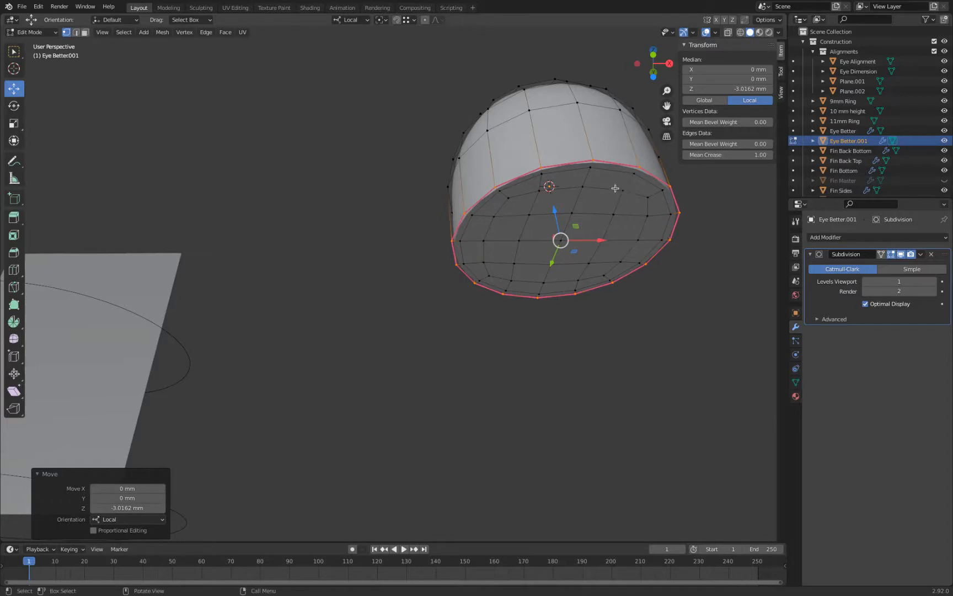
pyautogui.keyDown('alt'); pyautogui.click(646, 181); pyautogui.keyUp('alt')
pyautogui.press('x')
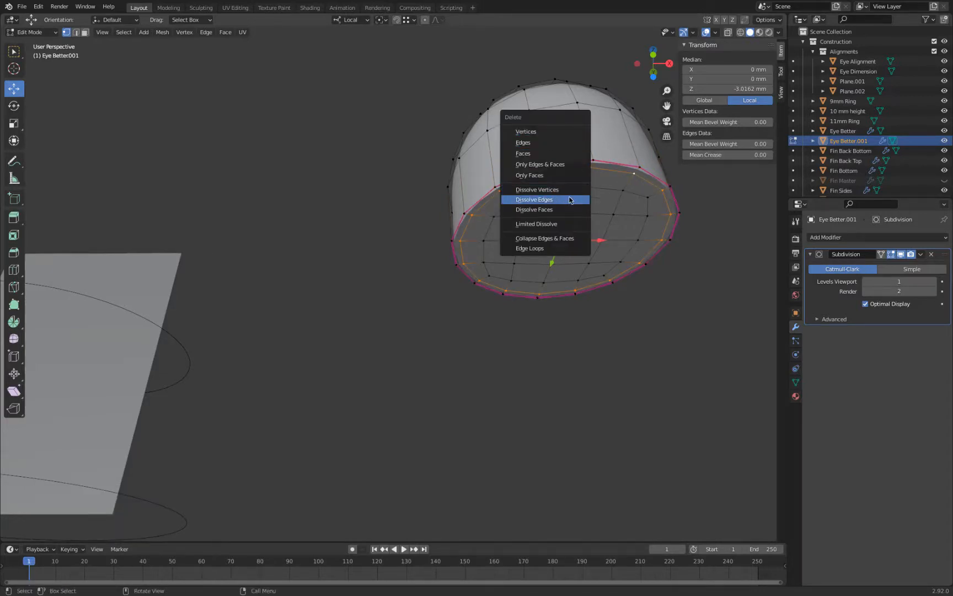
pyautogui.click(570, 199)
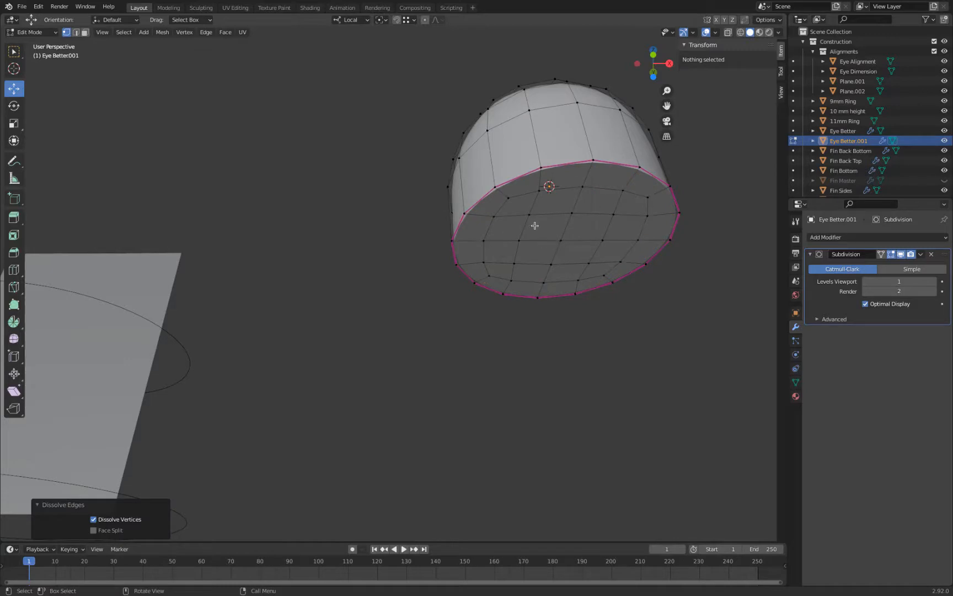
# - Compare the dome's mesh cage with its smoothed shape in front view, ending in object mode
pyautogui.press('KP_1')
pyautogui.scroll(-4, 508, 256)
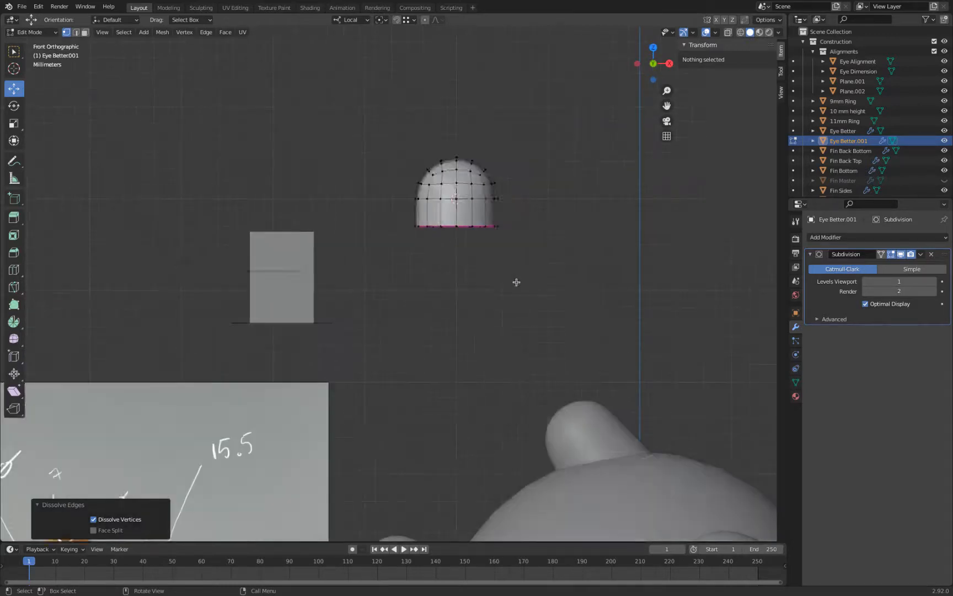
pyautogui.press('Tab')
pyautogui.press('Tab')
pyautogui.press('Tab')
pyautogui.press('Tab')
pyautogui.press('Tab')
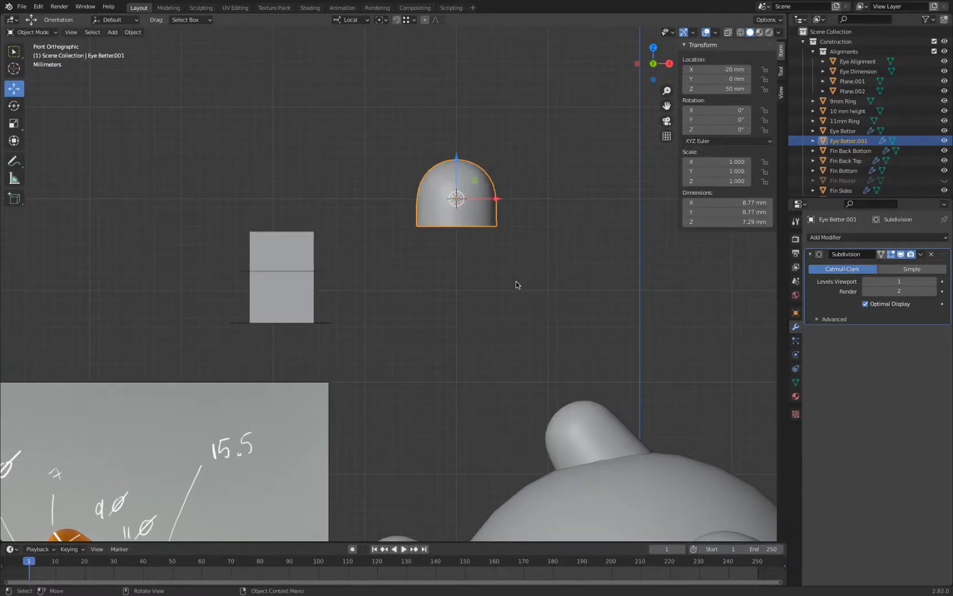
# - Add a mesh circle at the 3D cursor in the dome's centre
pyautogui.scroll(-2, 534, 234)
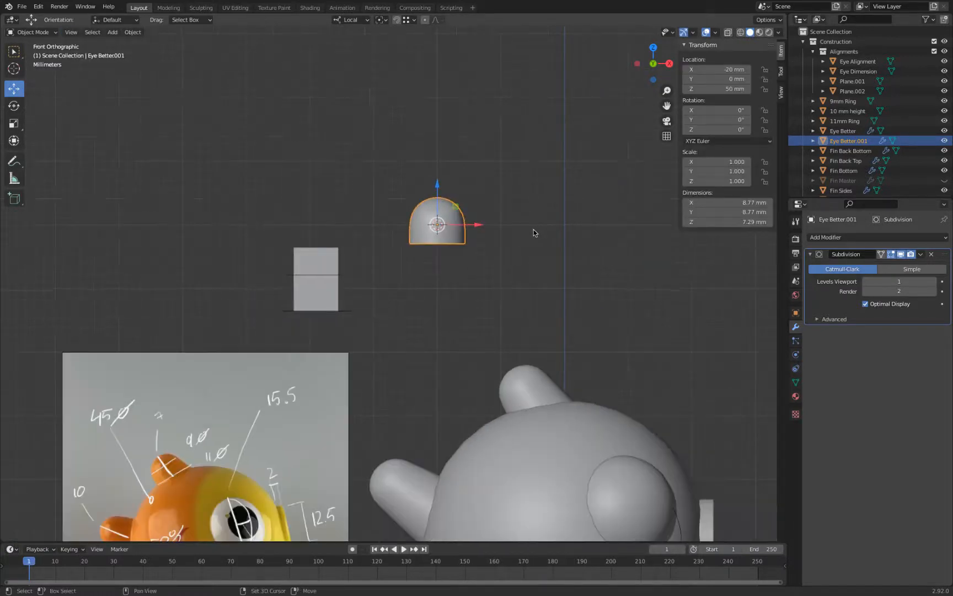
pyautogui.hotkey('shift', 'a')
pyautogui.moveTo(534, 232)
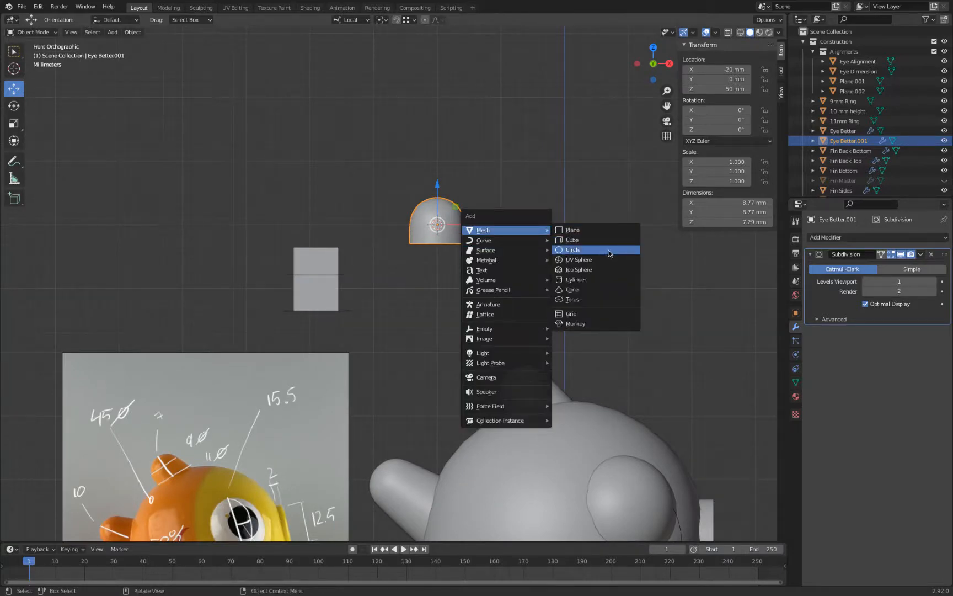
pyautogui.click(609, 252)
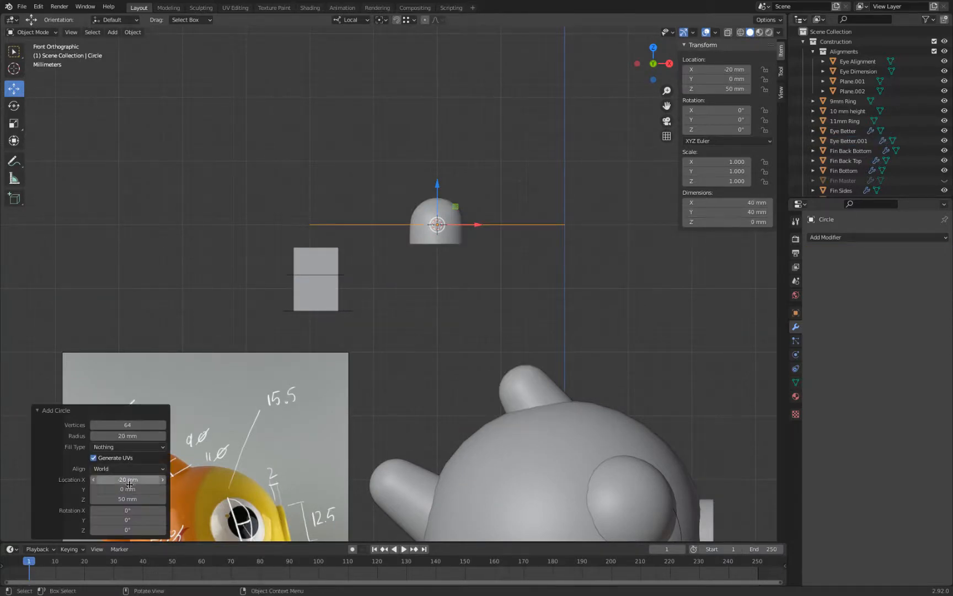
# - Delete the 64-vertex circle just added at the dome's centre
pyautogui.click(133, 427)
pyautogui.click(368, 229)
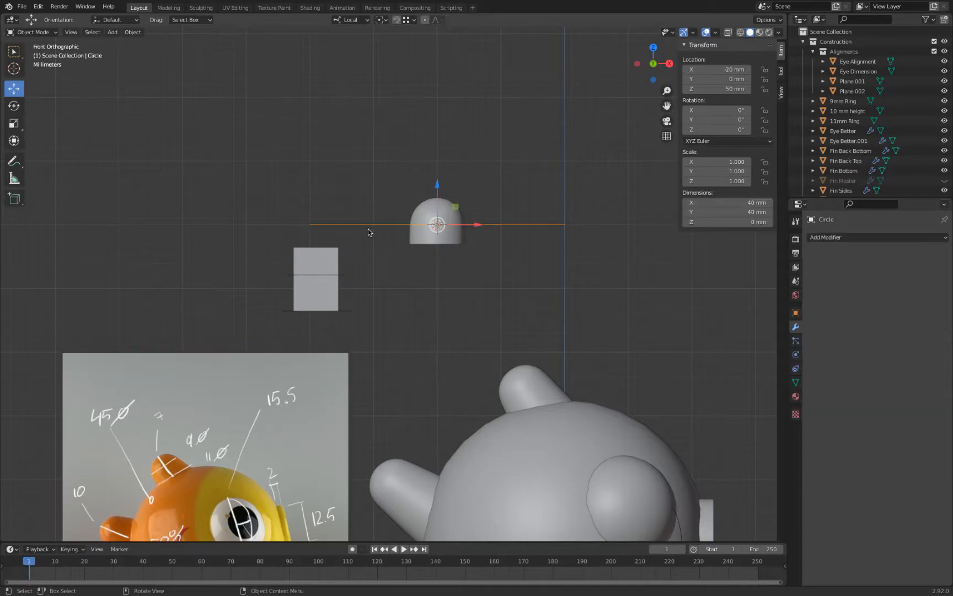
pyautogui.press('x')
pyautogui.click(368, 227)
# - Add a mesh circle with 100 vertices and a 4.5 mm radius at the dome's centre
pyautogui.hotkey('shift', 'a')
pyautogui.moveTo(370, 227)
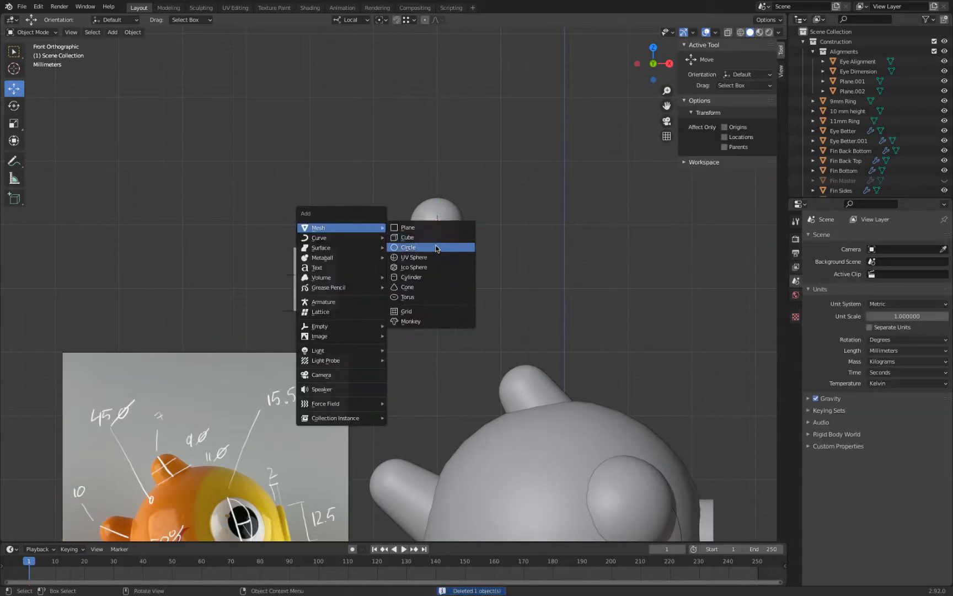
pyautogui.click(411, 247)
pyautogui.click(131, 424)
pyautogui.write('100')
pyautogui.press('Tab')
pyautogui.press('Tab')
pyautogui.click(128, 436)
pyautogui.write('4.5')
pyautogui.press('Return')
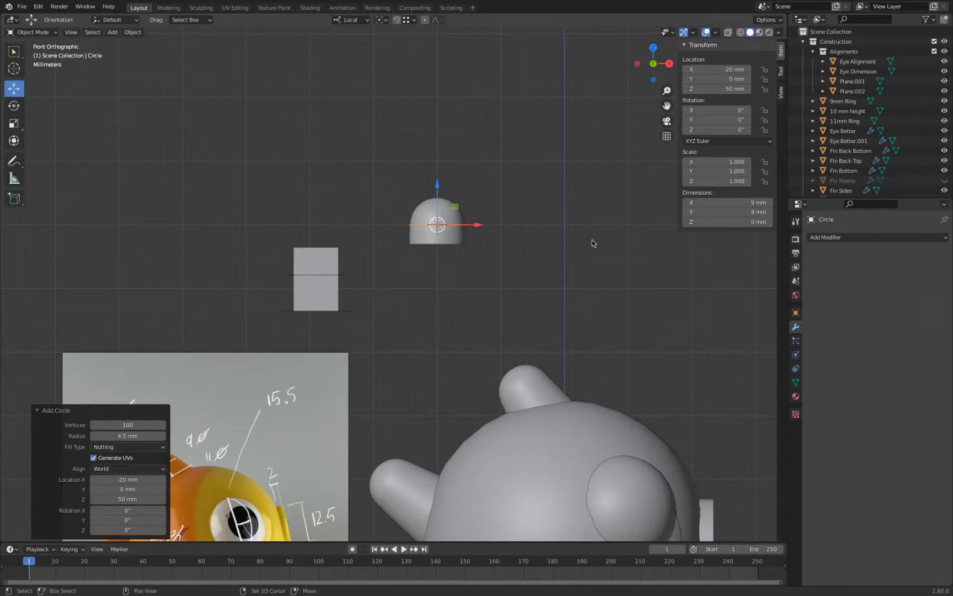
# - Duplicate the ring and move the copy about 4.76 mm down, below the dome's base
pyautogui.hotkey('shift', 'd')
pyautogui.rightClick(439, 185)
pyautogui.moveTo(438, 184); pyautogui.dragTo(438, 214)
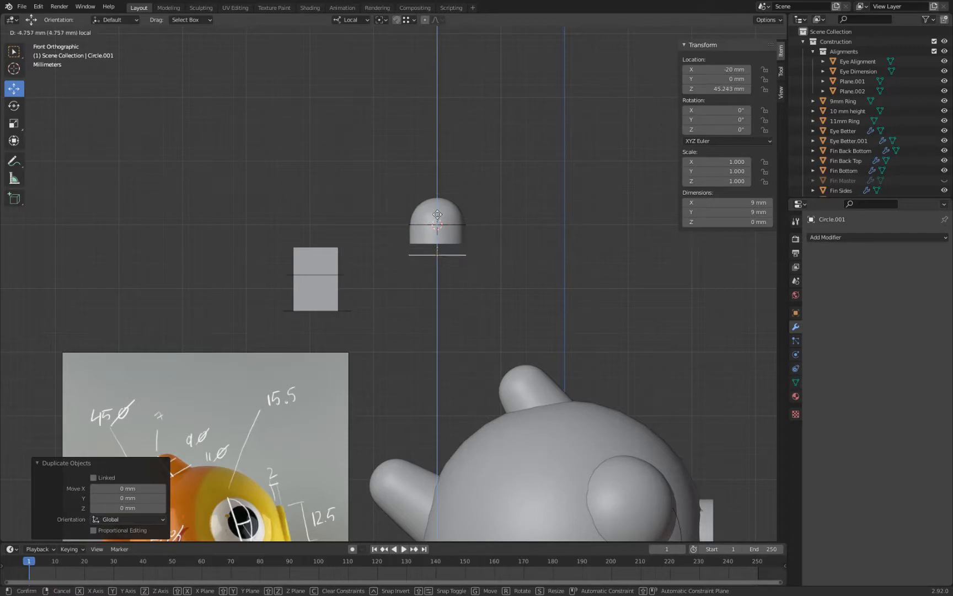
# - Set the lower ring's X and Y dimensions to 11 mm
pyautogui.click(716, 202)
pyautogui.write('1')
pyautogui.press('Tab')
pyautogui.write('1')
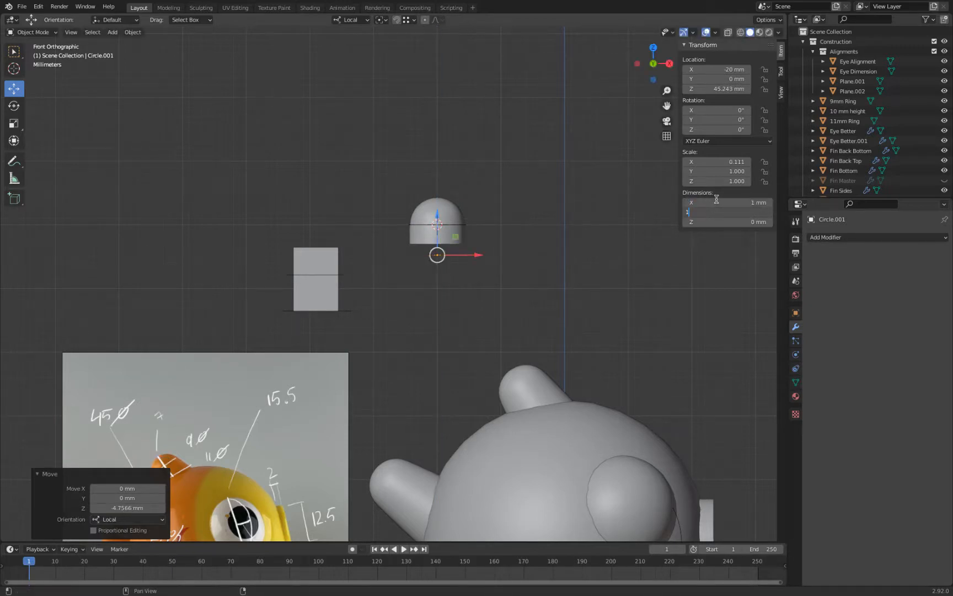
pyautogui.click(716, 200)
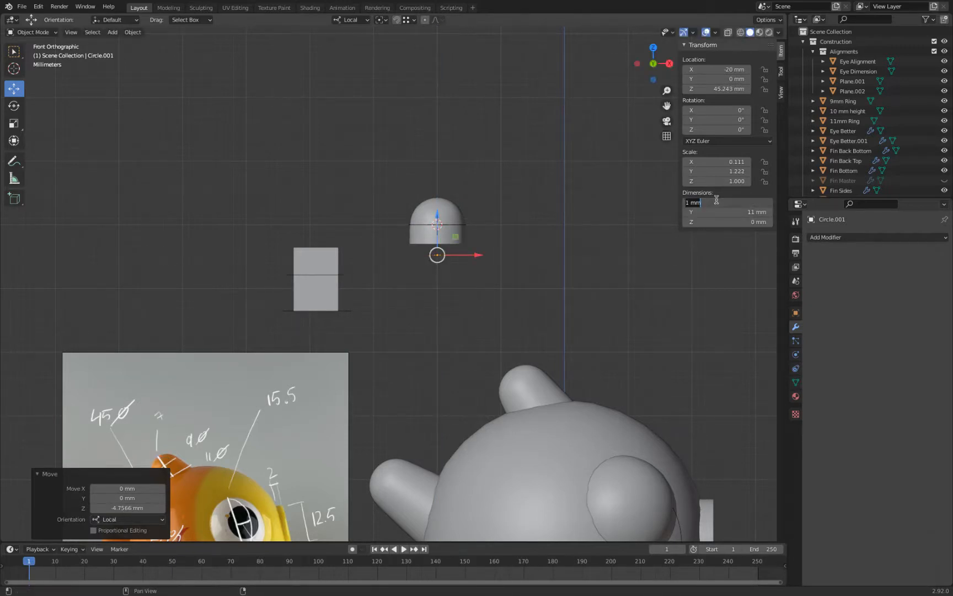
pyautogui.press('Return')
pyautogui.click(716, 200)
pyautogui.write('11')
pyautogui.press('Return')
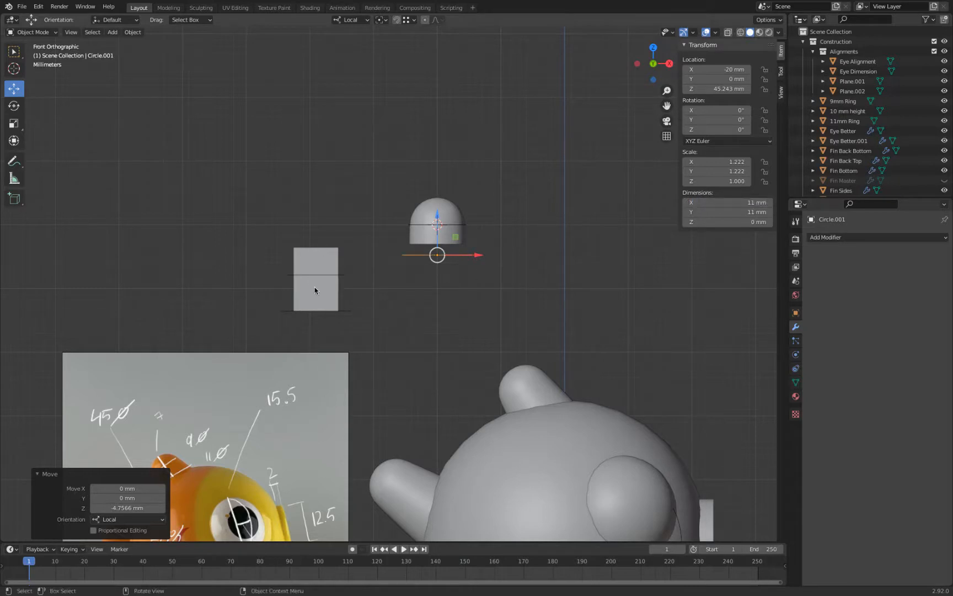
# - Place the 11 mm ring 10 mm below the dome's tip by raising it to the tip and moving it -10 mm along Z
pyautogui.keyDown('shift'); pyautogui.moveTo(233, 391); pyautogui.dragTo(295, 342, button='middle'); pyautogui.keyUp('shift')
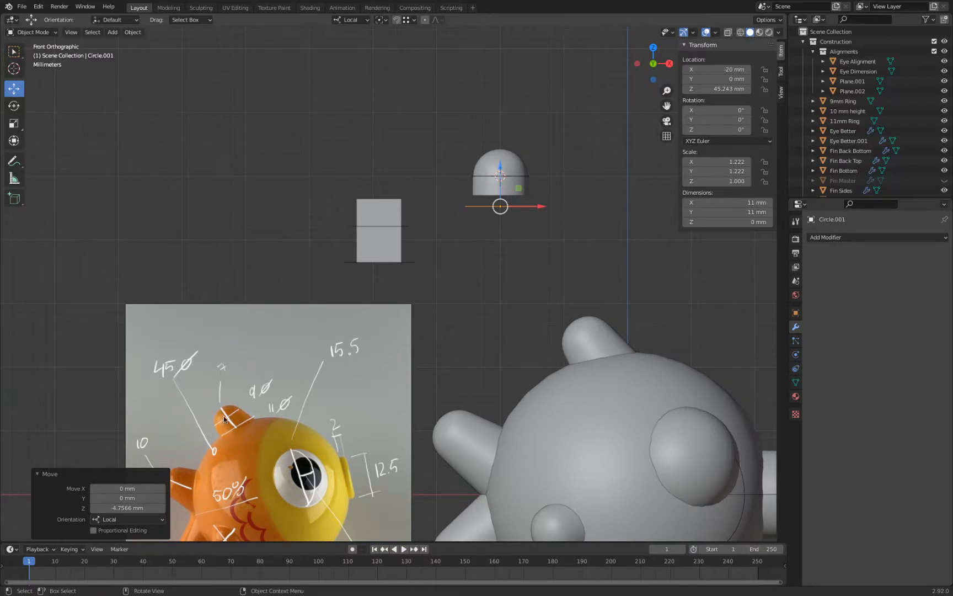
pyautogui.scroll(2, 508, 291)
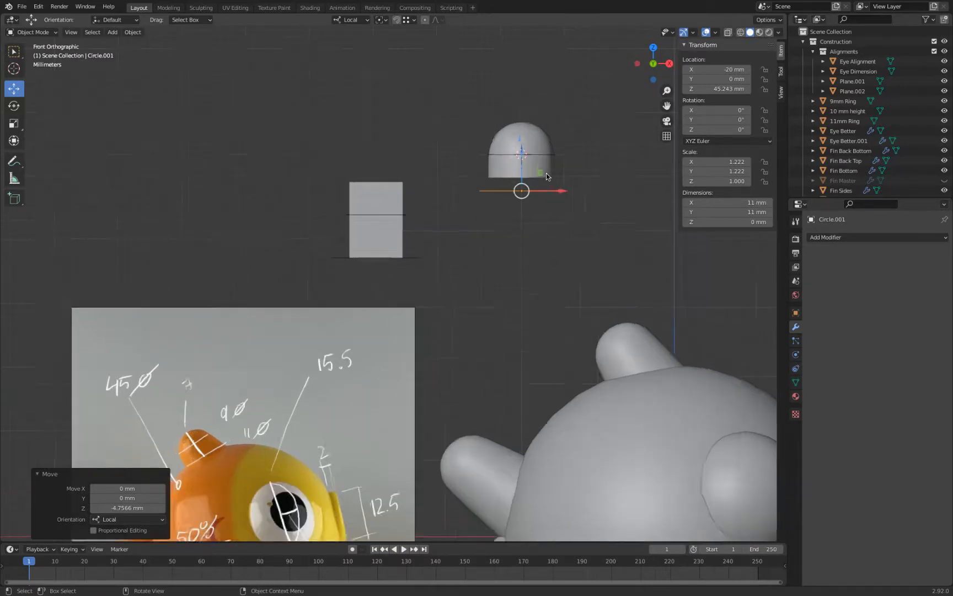
pyautogui.click(547, 108)
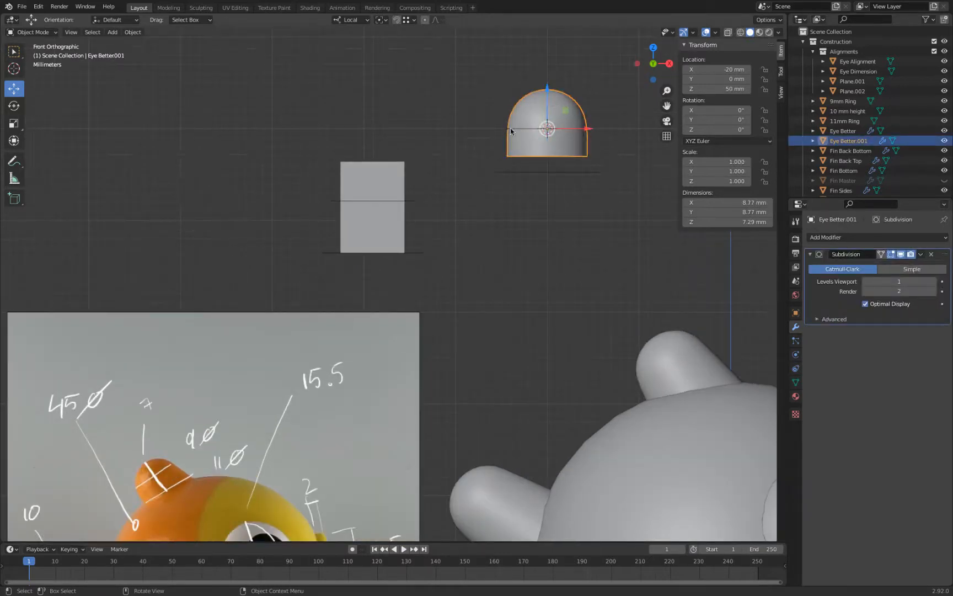
pyautogui.click(551, 172)
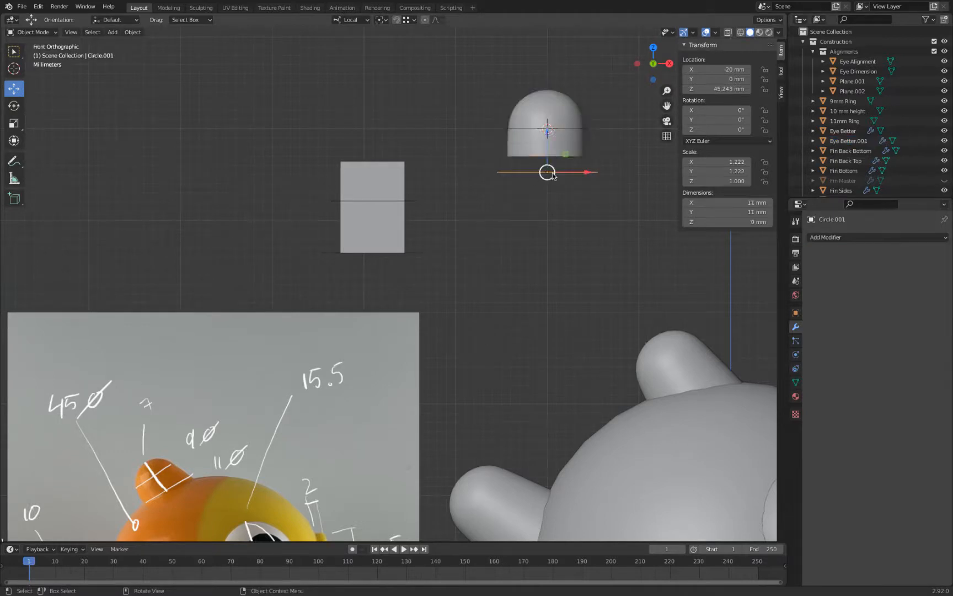
pyautogui.keyDown('shift'); pyautogui.moveTo(565, 153); pyautogui.dragTo(485, 271, button='middle'); pyautogui.keyUp('shift')
pyautogui.moveTo(467, 247); pyautogui.dragTo(468, 196)
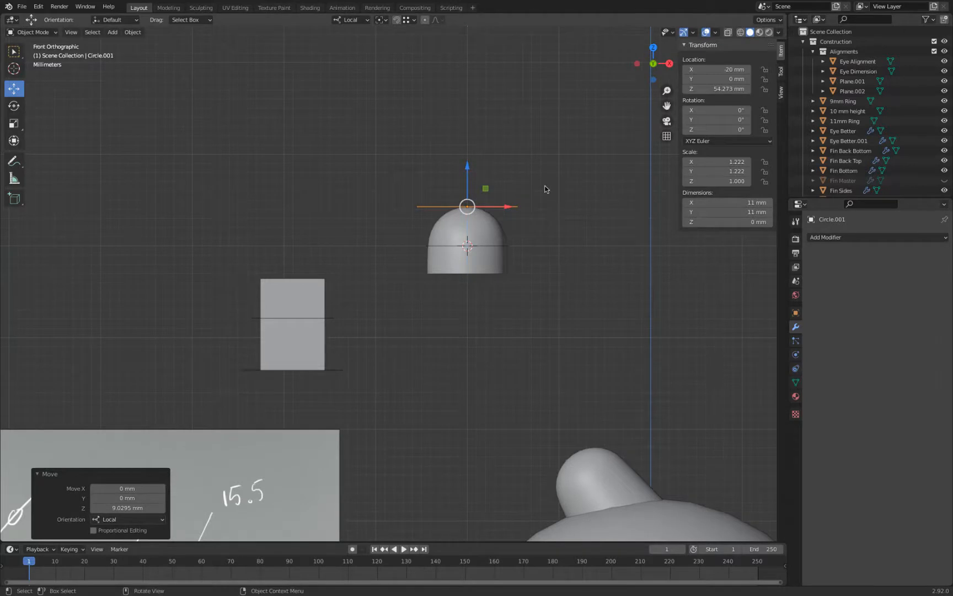
pyautogui.press('g')
pyautogui.press('z')
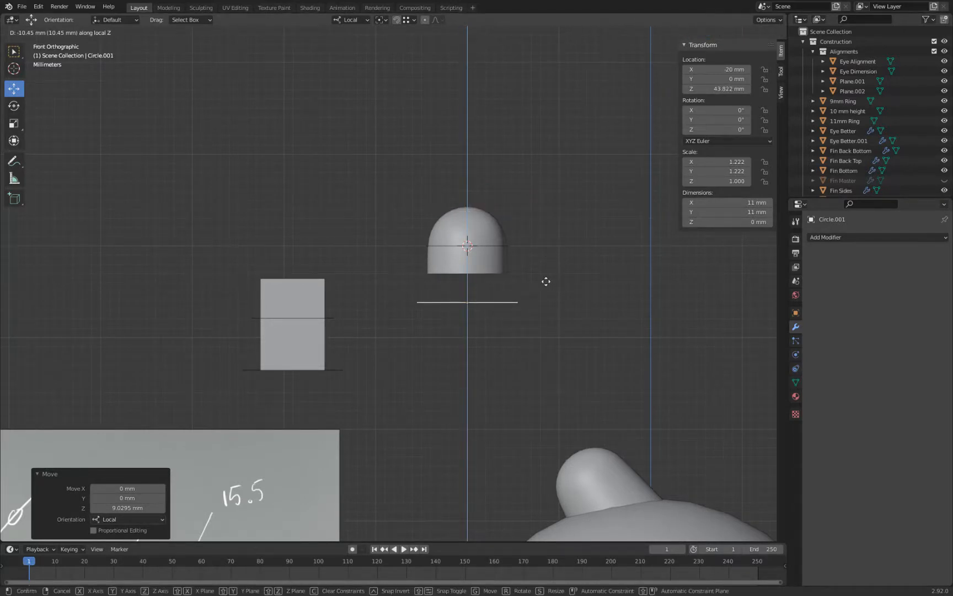
pyautogui.write('-10')
pyautogui.press('Return')
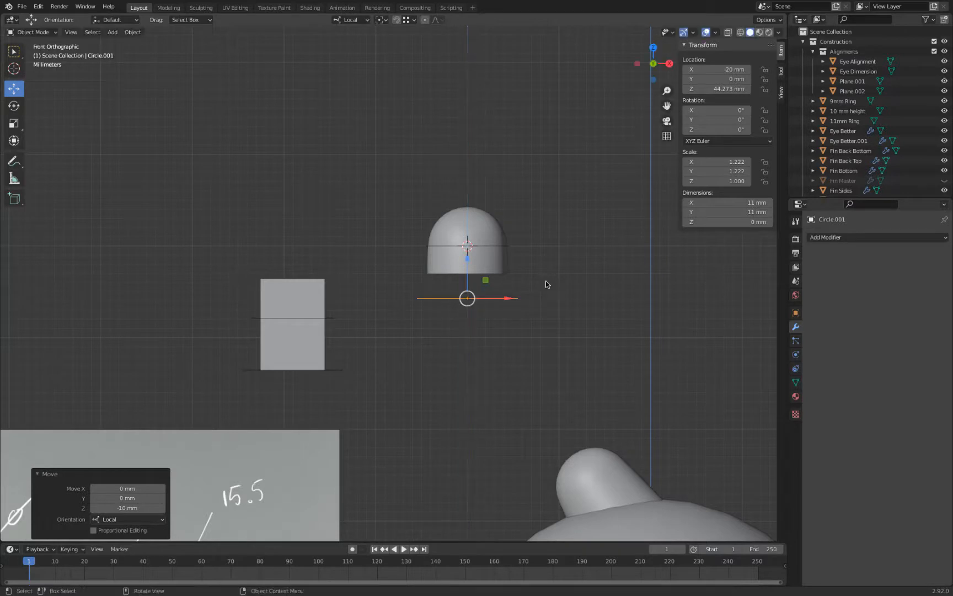
# - Switch to wireframe shading and examine the shape of the existing top fin on the fish body
pyautogui.click(495, 272)
pyautogui.keyDown('shift'); pyautogui.moveTo(504, 279); pyautogui.dragTo(464, 214, button='middle'); pyautogui.keyUp('shift')
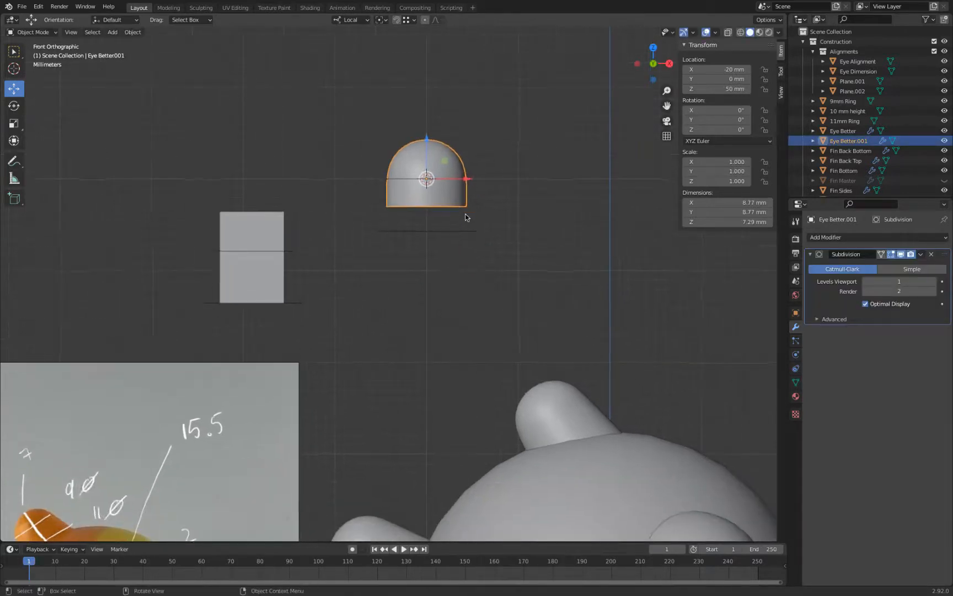
pyautogui.scroll(-3, 468, 222)
pyautogui.keyDown('shift'); pyautogui.moveTo(498, 346); pyautogui.dragTo(498, 262, button='middle'); pyautogui.keyUp('shift')
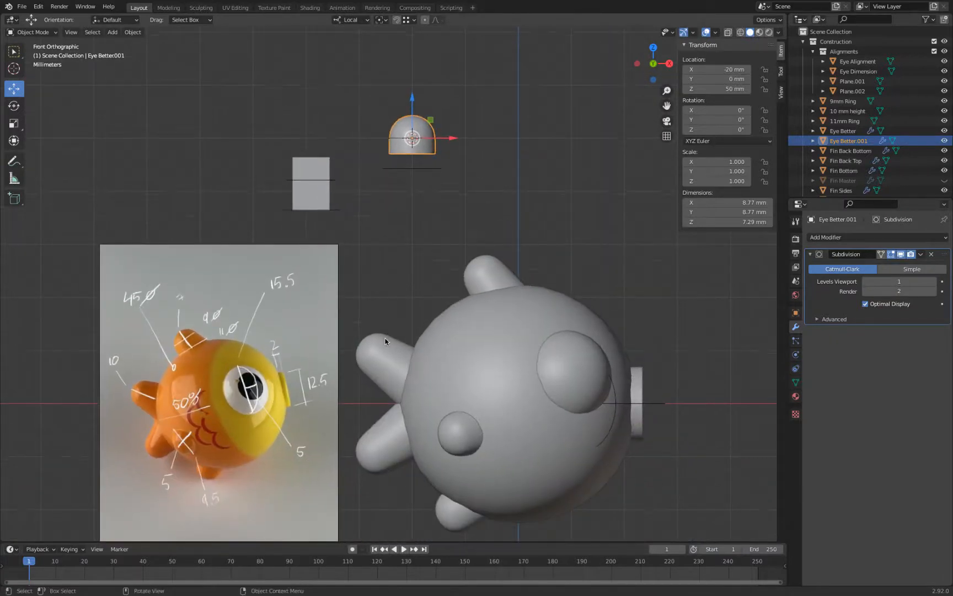
pyautogui.click(385, 341)
pyautogui.press('z')
pyautogui.click(478, 264)
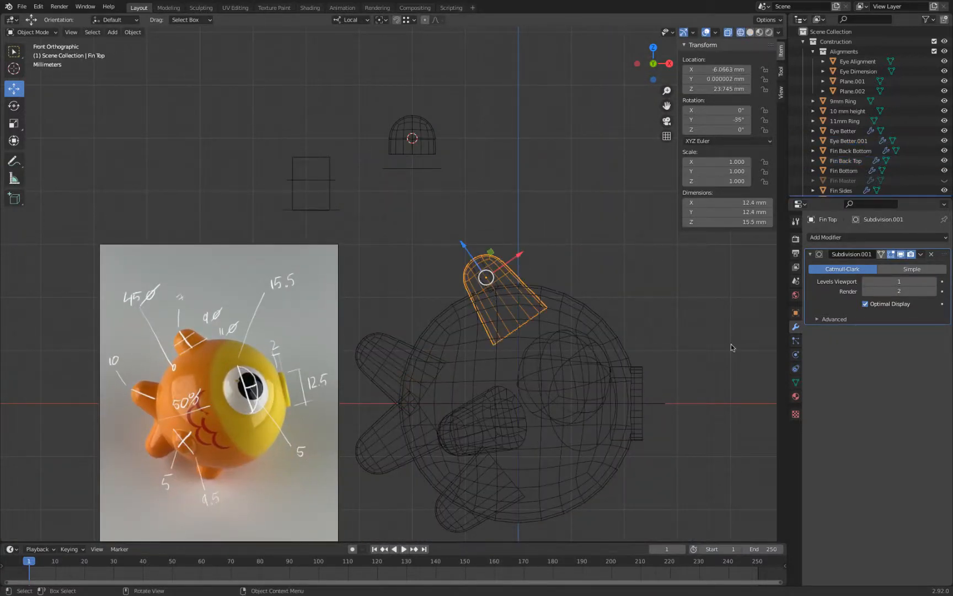
# - In edit mode, move the dome's bottom edge loop down about 14.1 mm, well below the 11 mm ring
pyautogui.keyDown('shift'); pyautogui.moveTo(545, 197); pyautogui.dragTo(662, 246, button='middle'); pyautogui.keyUp('shift')
pyautogui.click(547, 197)
pyautogui.keyDown('shift'); pyautogui.moveTo(595, 225); pyautogui.dragTo(456, 287, button='middle'); pyautogui.keyUp('shift')
pyautogui.scroll(3, 460, 238)
pyautogui.press('Tab')
pyautogui.scroll(2, 459, 237)
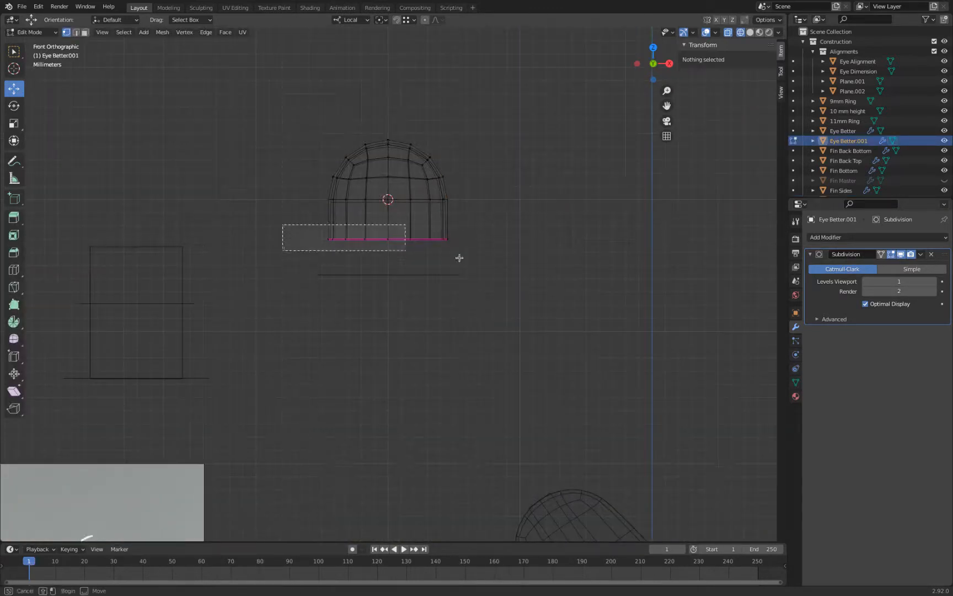
pyautogui.press('e')
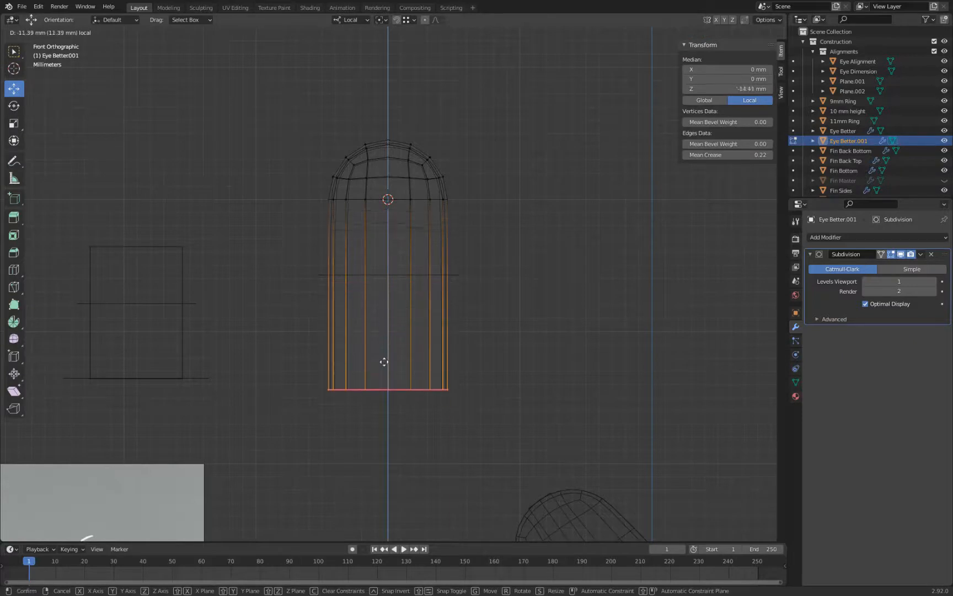
pyautogui.click(384, 387)
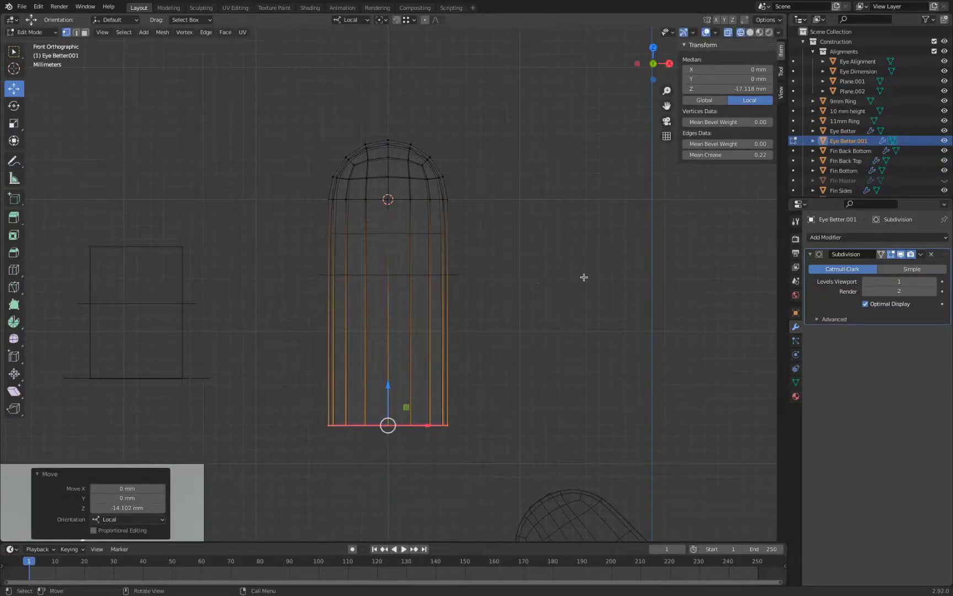
# - Scale the bottom edge loop by 1.594 and, with the subdivision shown on the cage, by a further 1.083 to flare the walls
pyautogui.press('s')
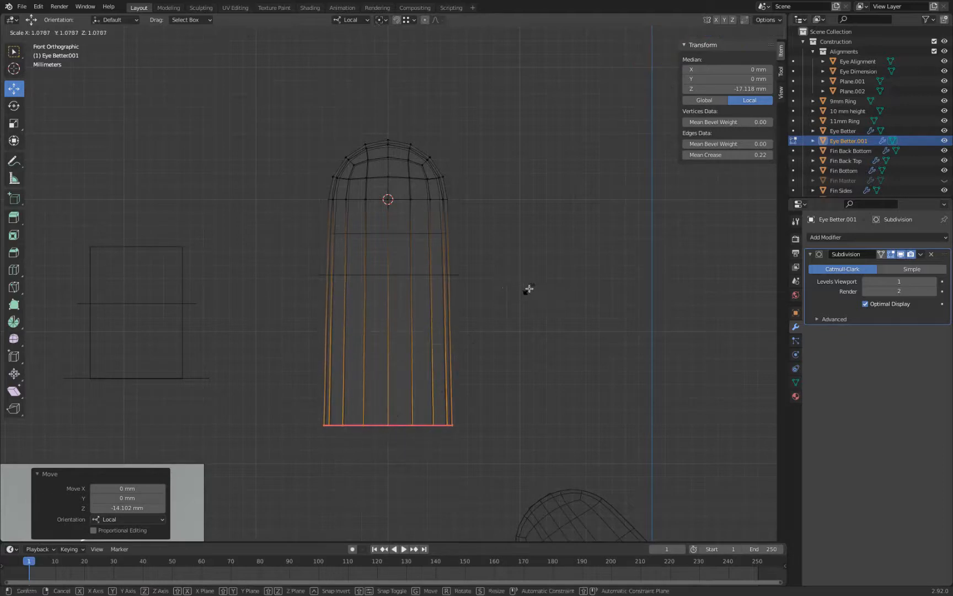
pyautogui.click(637, 278)
pyautogui.scroll(4, 530, 241)
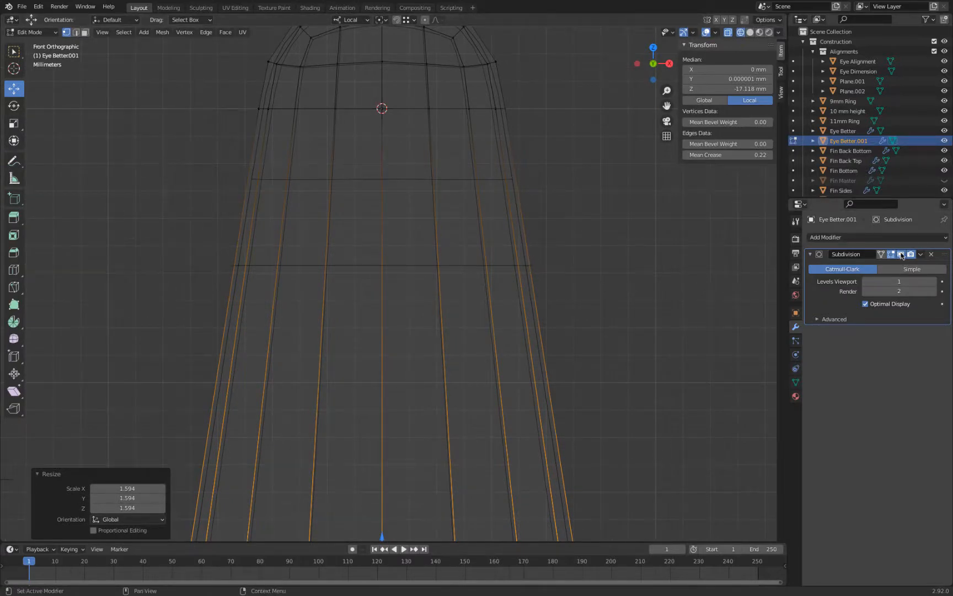
pyautogui.click(881, 254)
pyautogui.press('s')
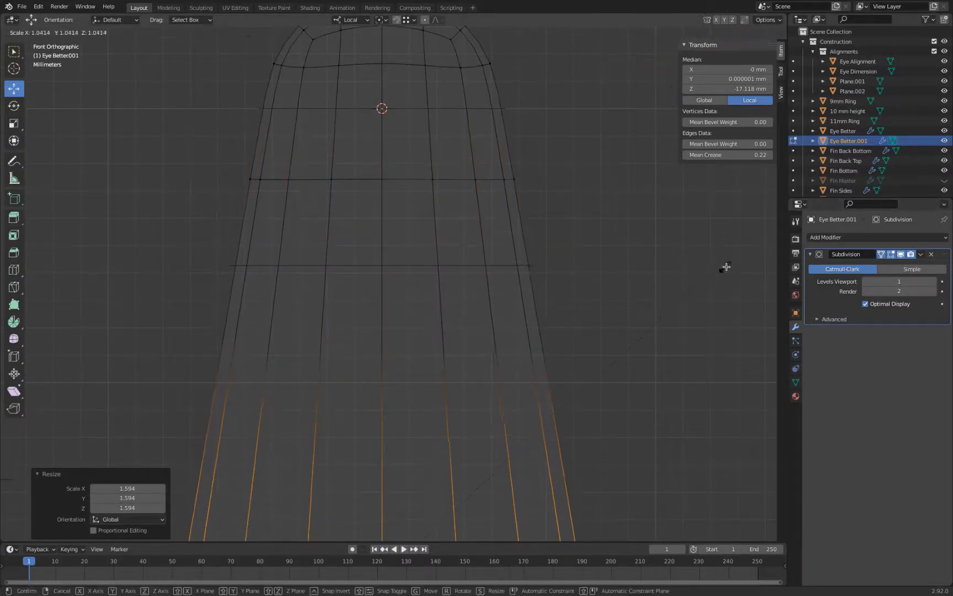
pyautogui.click(745, 266)
pyautogui.scroll(-3, 560, 236)
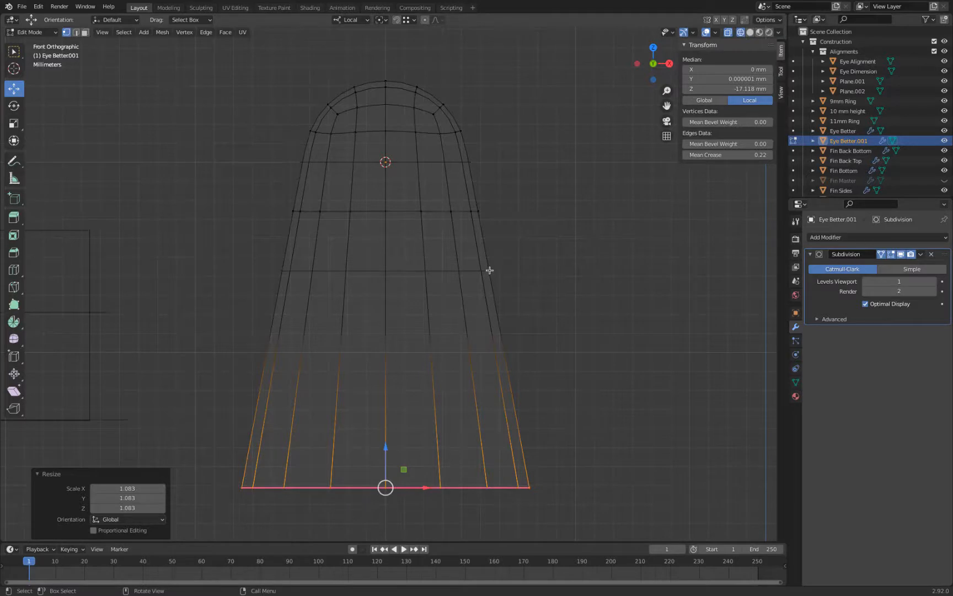
# - Check the side wall's straightness by joining the upper side vertex to the base corner with an edge, and delete that edge
pyautogui.click(882, 254)
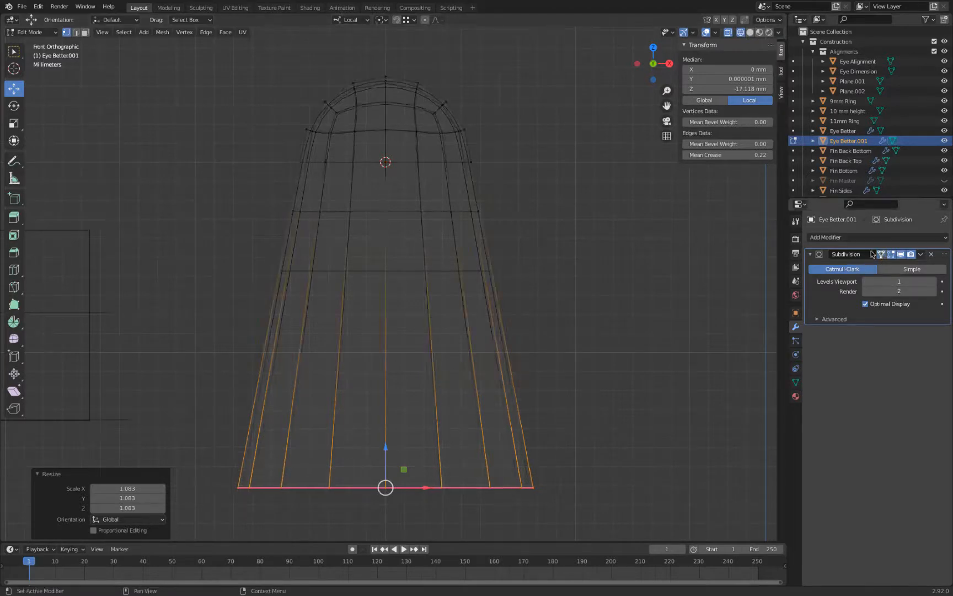
pyautogui.click(476, 156)
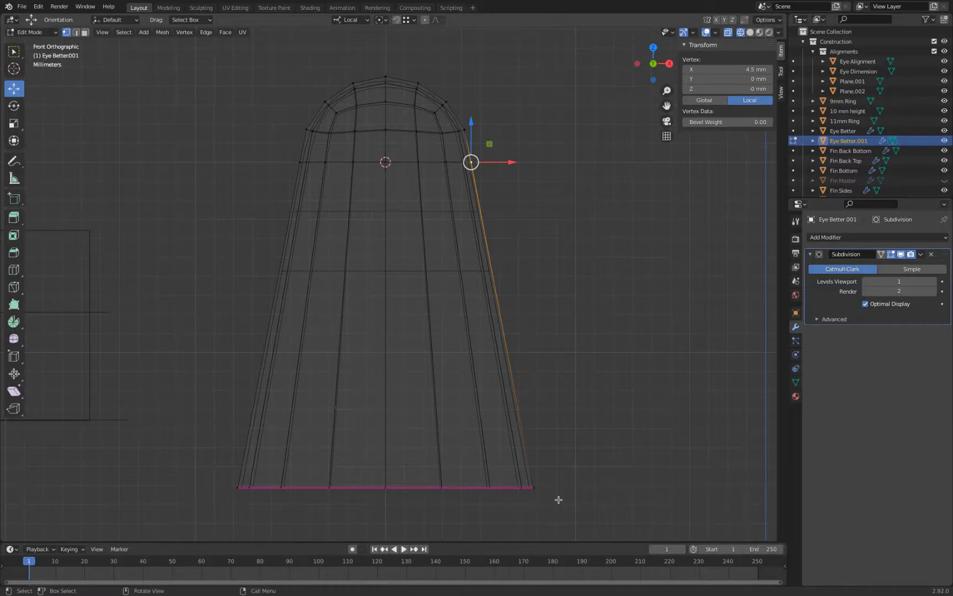
pyautogui.keyDown('shift'); pyautogui.click(543, 486); pyautogui.keyUp('shift')
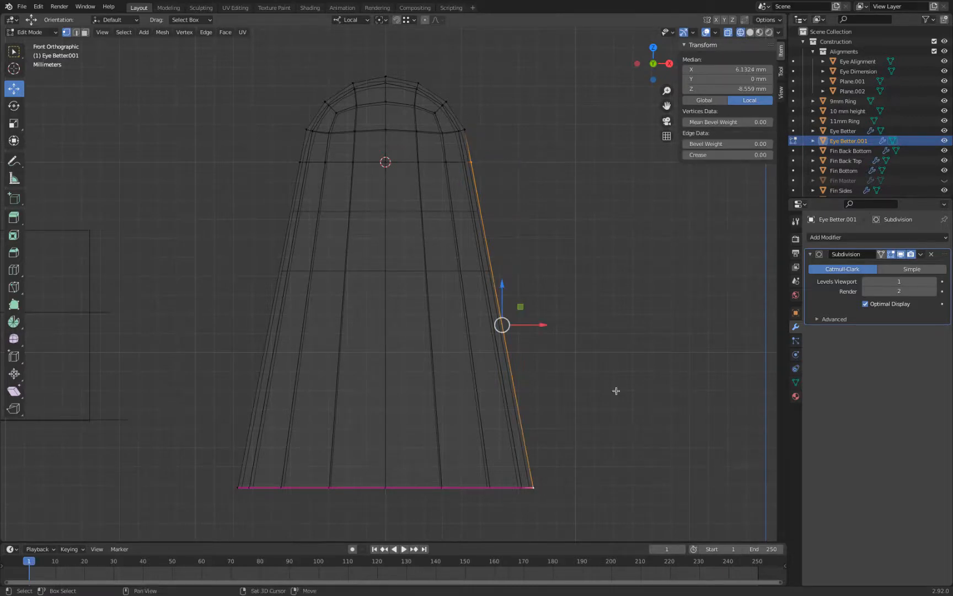
pyautogui.click(472, 126)
pyautogui.keyDown('shift'); pyautogui.click(541, 484); pyautogui.keyUp('shift')
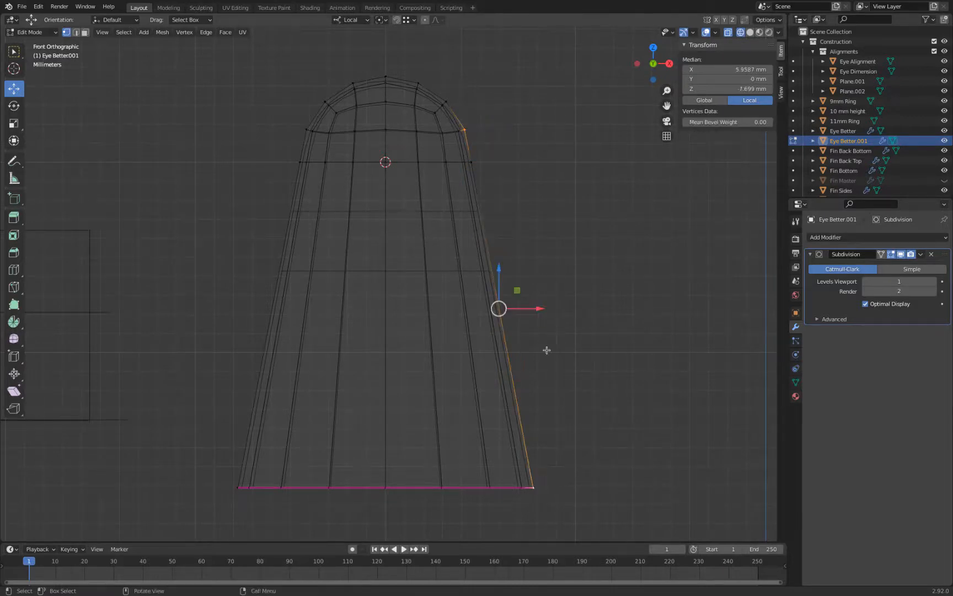
pyautogui.scroll(8, 438, 263)
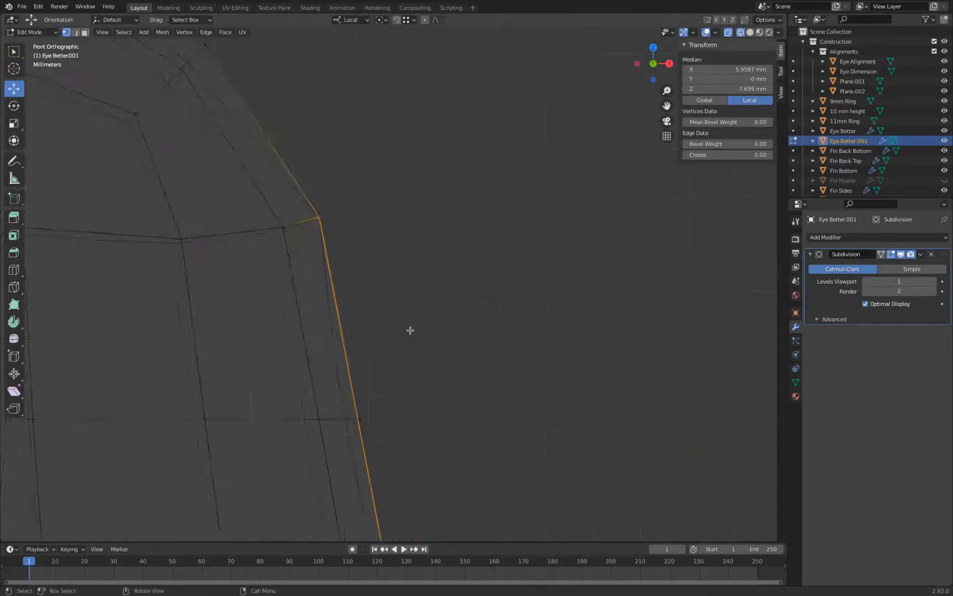
pyautogui.keyDown('shift'); pyautogui.moveTo(386, 348); pyautogui.dragTo(489, 326, button='middle'); pyautogui.keyUp('shift')
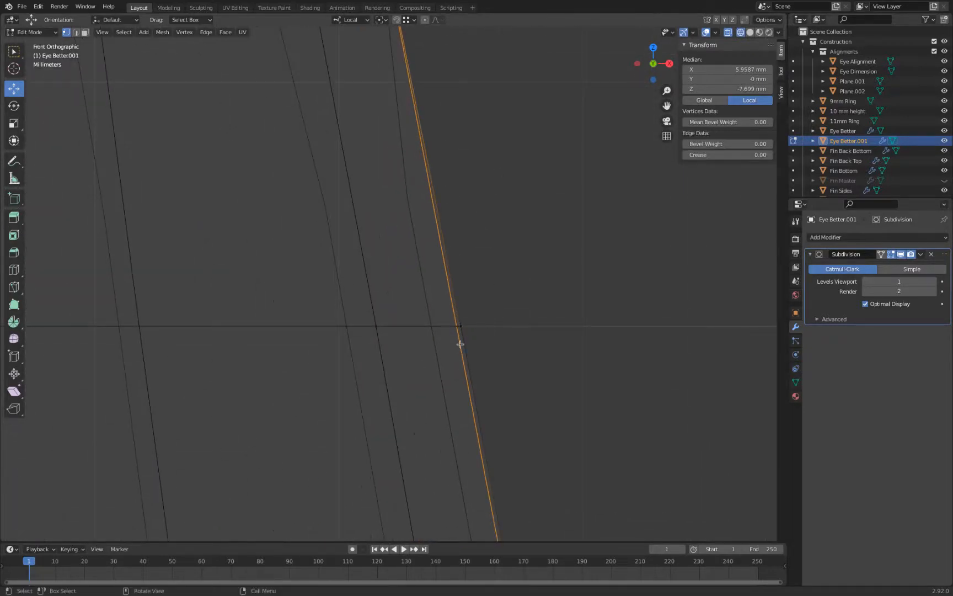
pyautogui.scroll(-6, 461, 326)
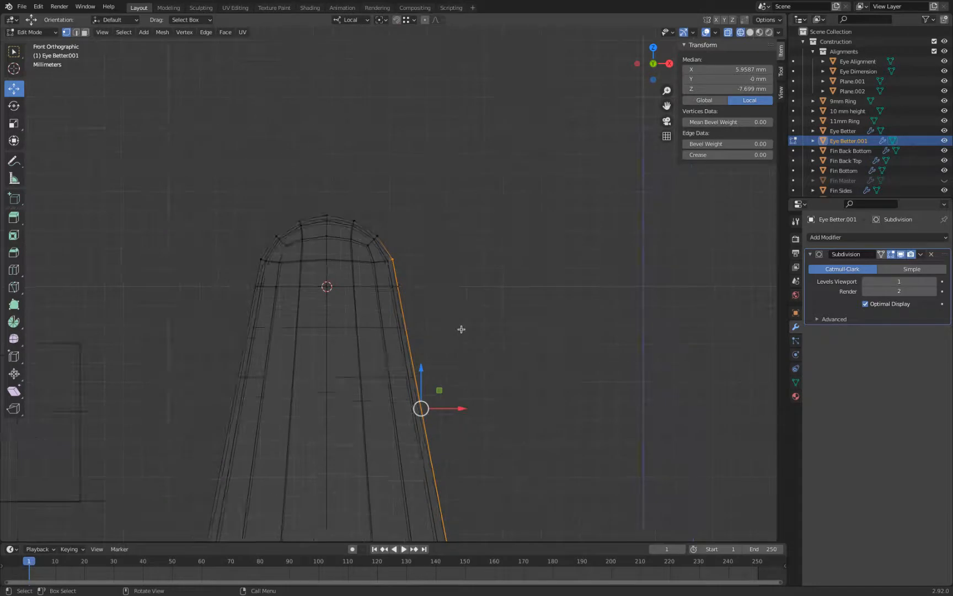
pyautogui.press('x')
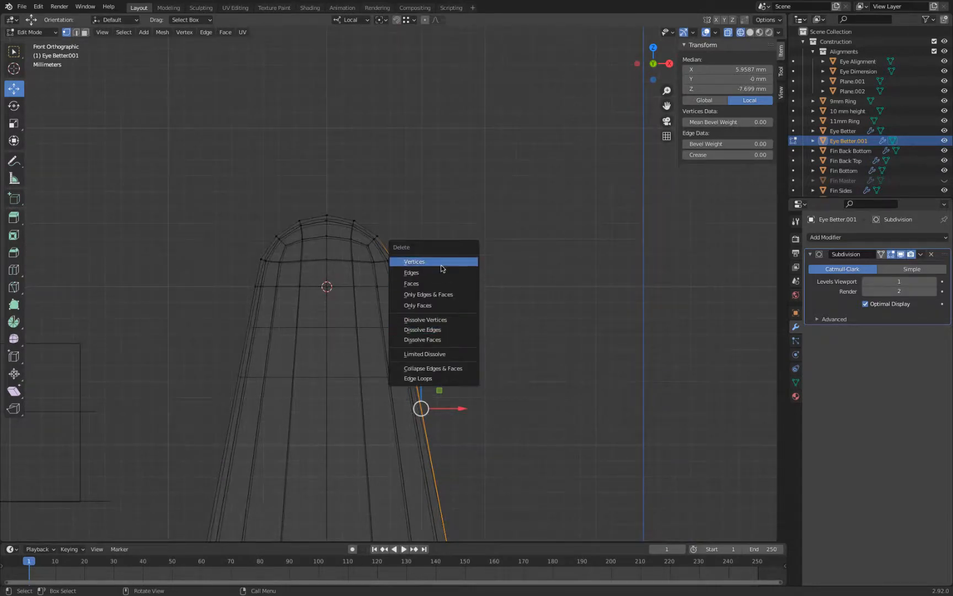
pyautogui.click(440, 276)
# - Scale the fin's equator edge loop by 0.715 and view the shape in object mode with solid shading
pyautogui.keyDown('alt'); pyautogui.click(371, 285); pyautogui.keyUp('alt')
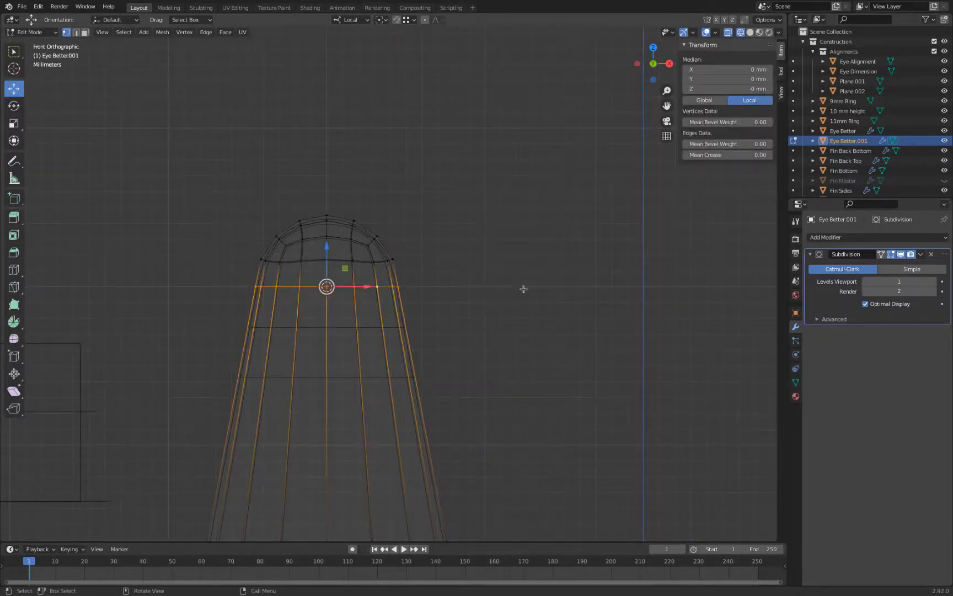
pyautogui.press('s')
pyautogui.click(464, 291)
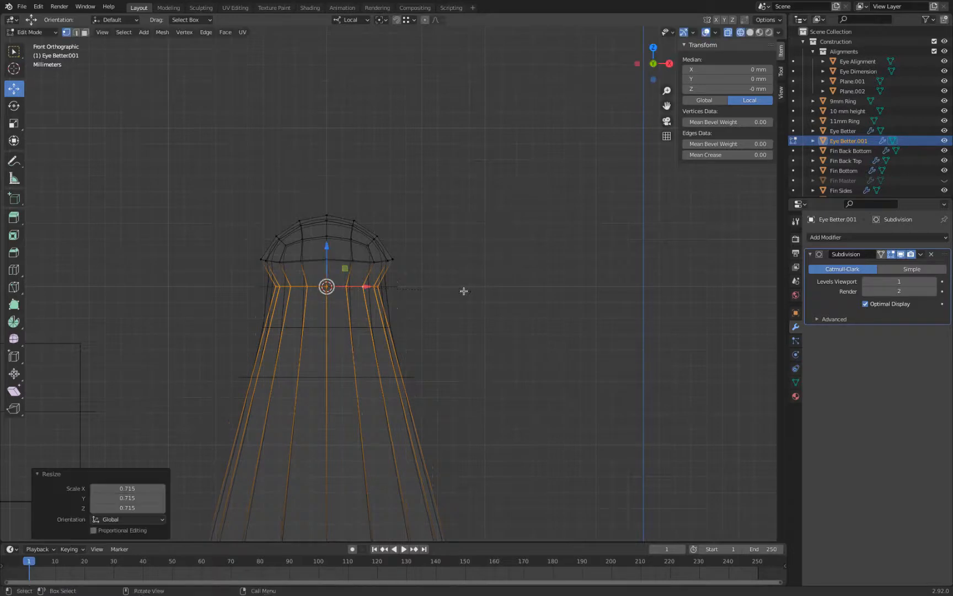
pyautogui.press('Tab')
pyautogui.hotkey('shift', 'z')
pyautogui.hotkey('ctrl', 'Tab')
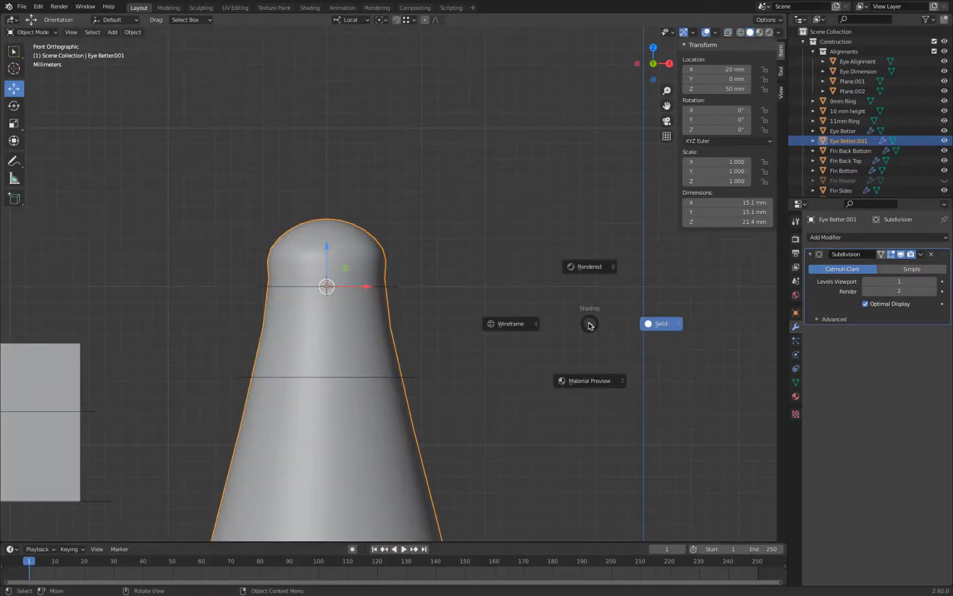
# - Try scaling the fin's equator edge loop back up in wireframe and view the shape in object mode with solid shading
pyautogui.click(507, 324)
pyautogui.press('s')
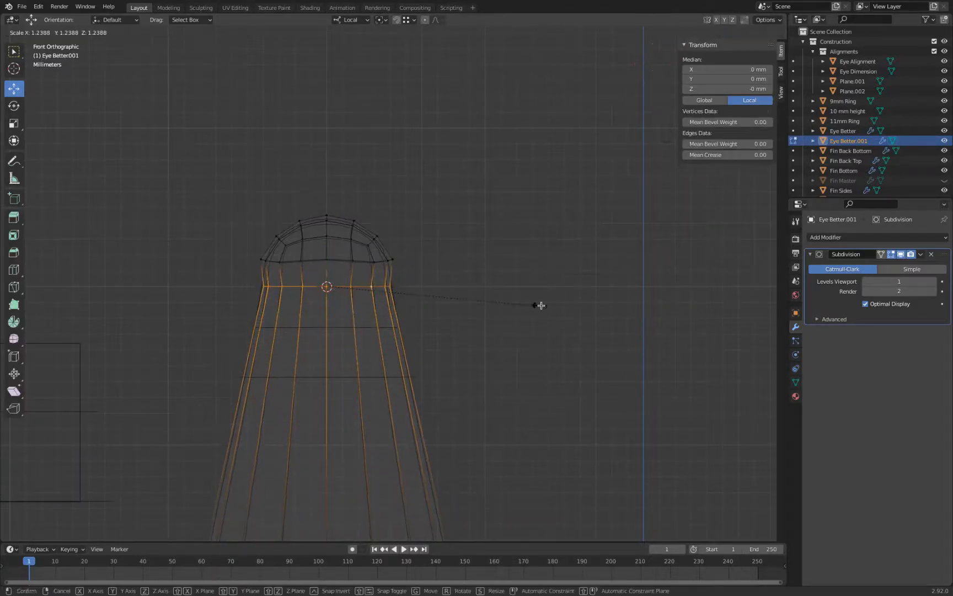
pyautogui.click(582, 301)
pyautogui.press('Tab')
pyautogui.hotkey('shift', 'z')
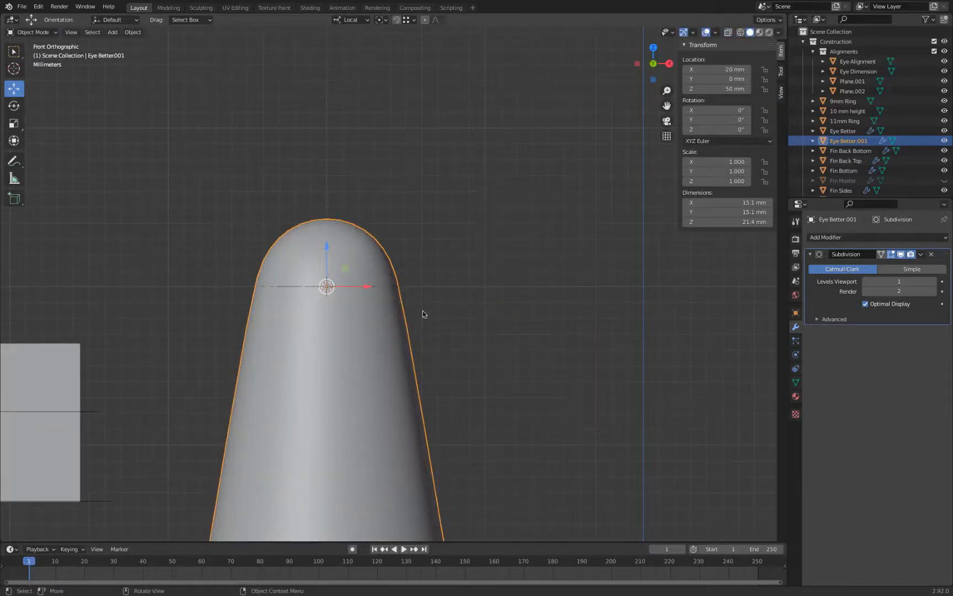
# - Undo the equator loop scalings so the fin's walls taper straight through the guide rings, and return to object mode
pyautogui.hotkey('ctrl', 'z')
pyautogui.hotkey('ctrl', 'z')
pyautogui.hotkey('ctrl', 'z')
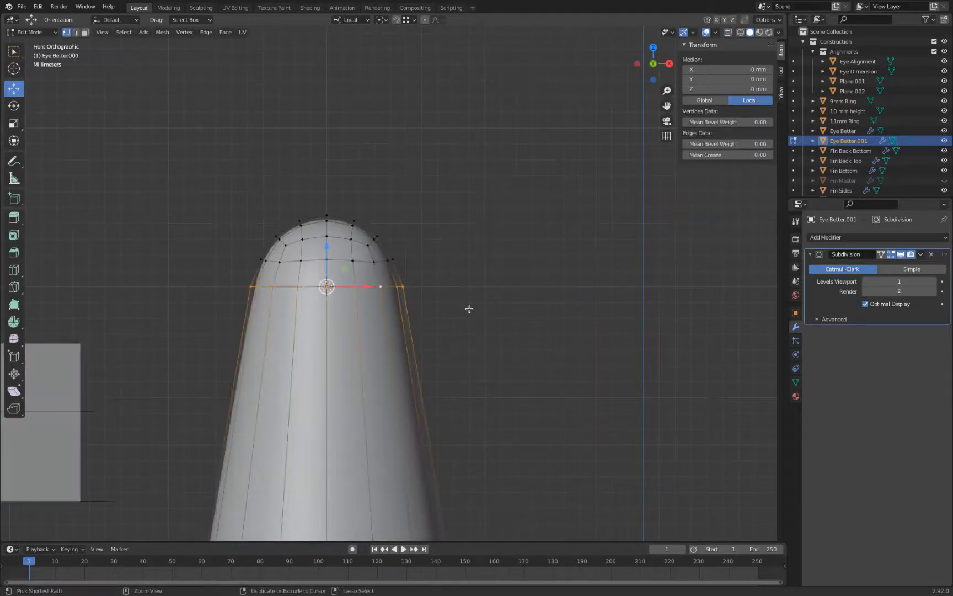
pyautogui.hotkey('ctrl', 'shift', 'z')
pyautogui.hotkey('ctrl', 'shift', 'z')
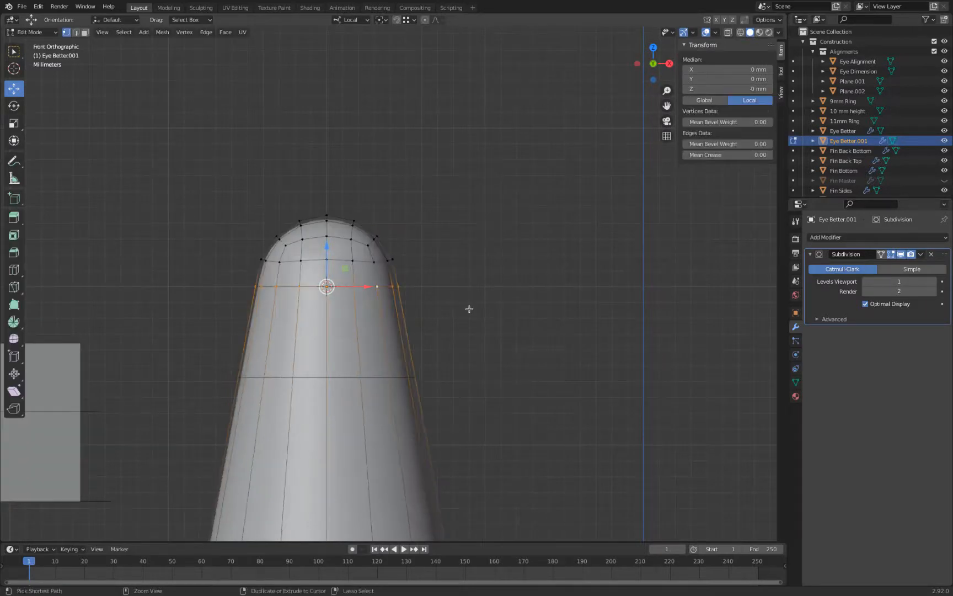
pyautogui.scroll(-2, 468, 315)
pyautogui.press('Tab')
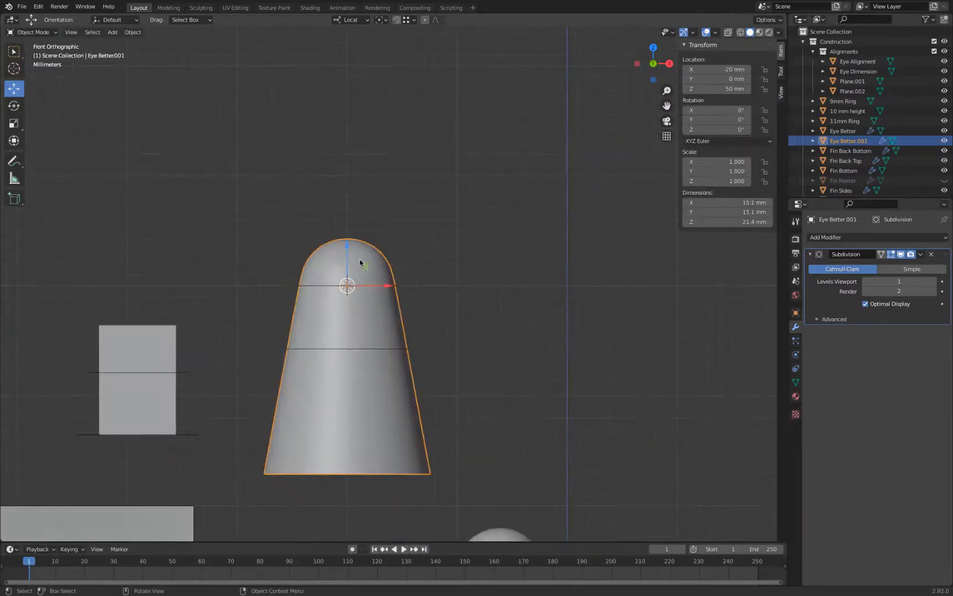
# - Move the new tapered fin out of the Construction collection into the scene collection and exclude Construction from the view
pyautogui.scroll(-4, 457, 216)
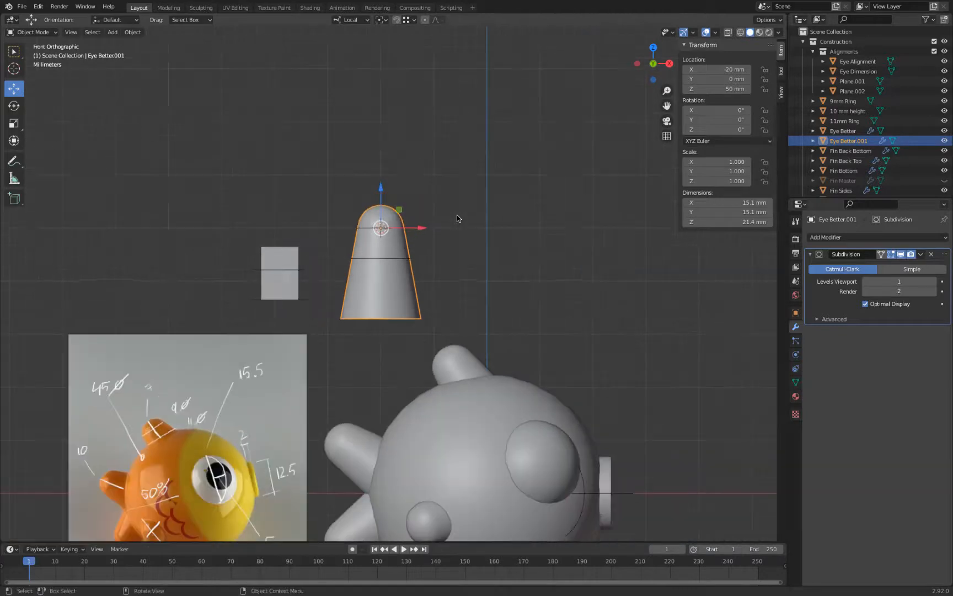
pyautogui.keyDown('shift'); pyautogui.moveTo(457, 215); pyautogui.dragTo(457, 157, button='middle'); pyautogui.keyUp('shift')
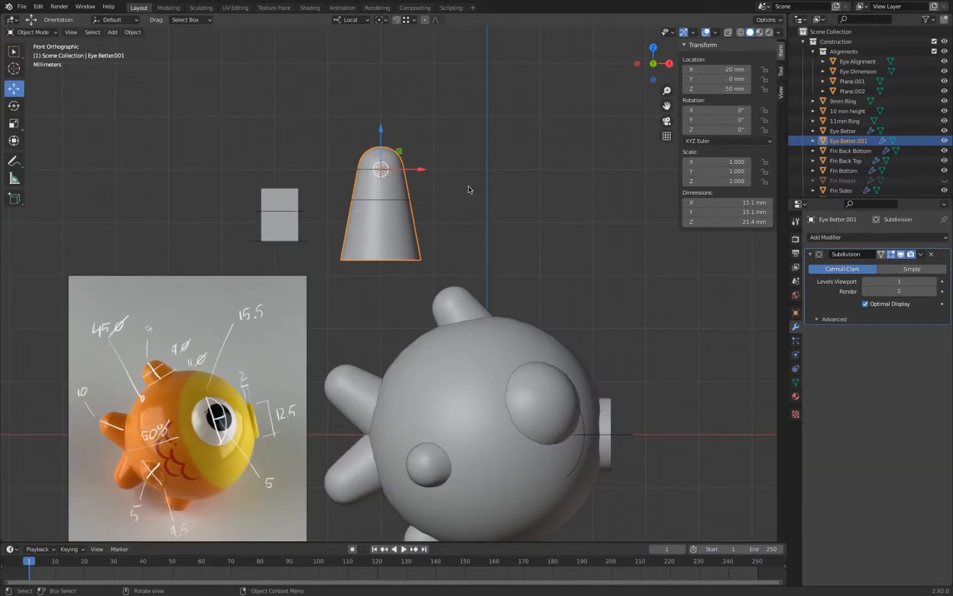
pyautogui.click(448, 321)
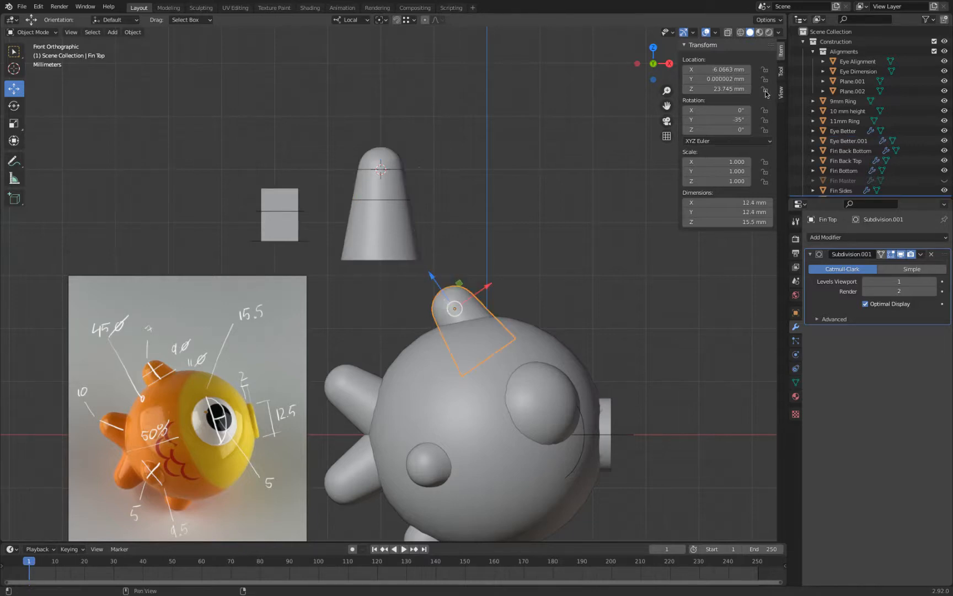
pyautogui.click(934, 42)
pyautogui.click(933, 42)
pyautogui.click(380, 232)
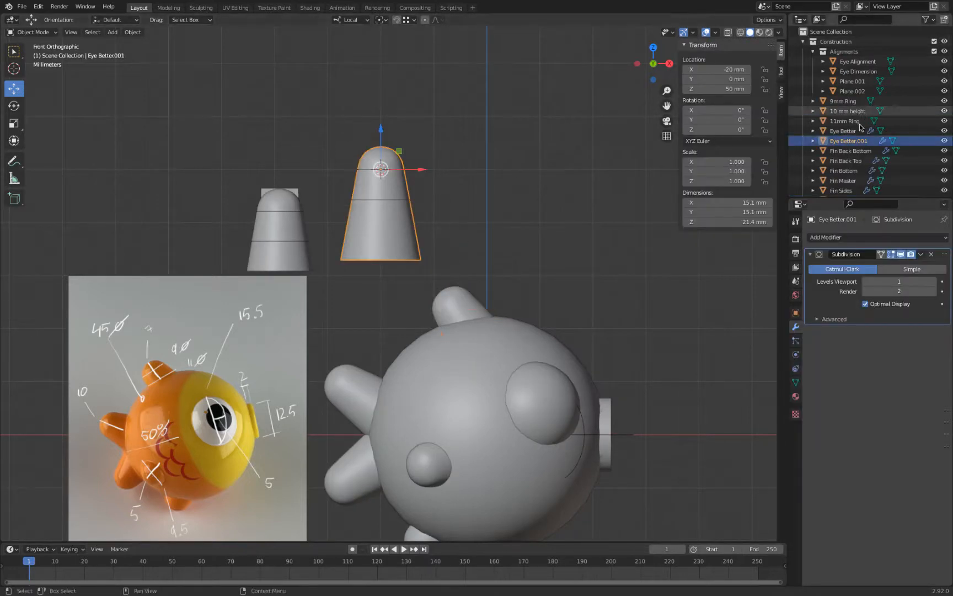
pyautogui.moveTo(849, 141); pyautogui.dragTo(837, 43)
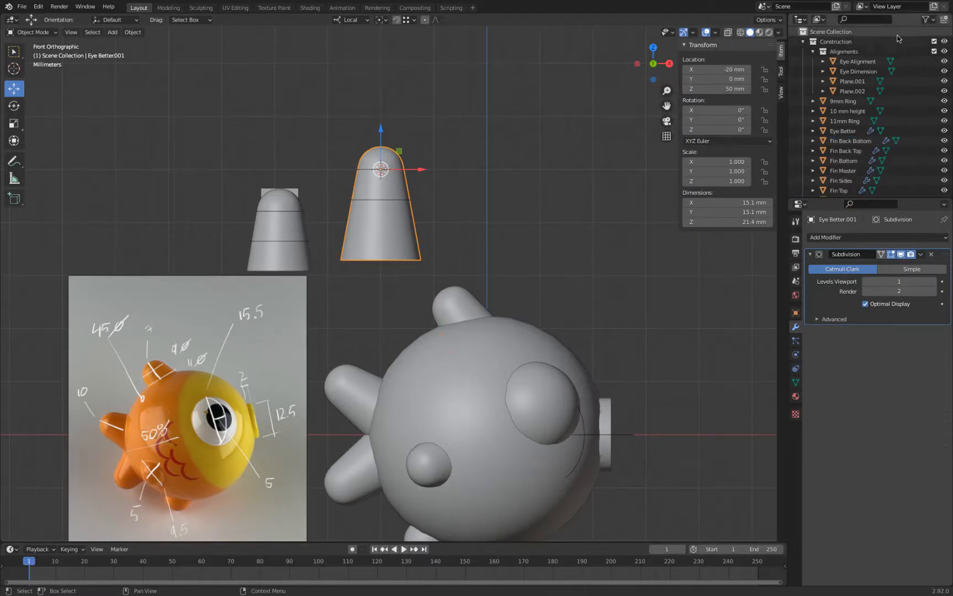
pyautogui.click(934, 42)
pyautogui.keyDown('shift'); pyautogui.moveTo(450, 265); pyautogui.dragTo(468, 149, button='middle'); pyautogui.keyUp('shift')
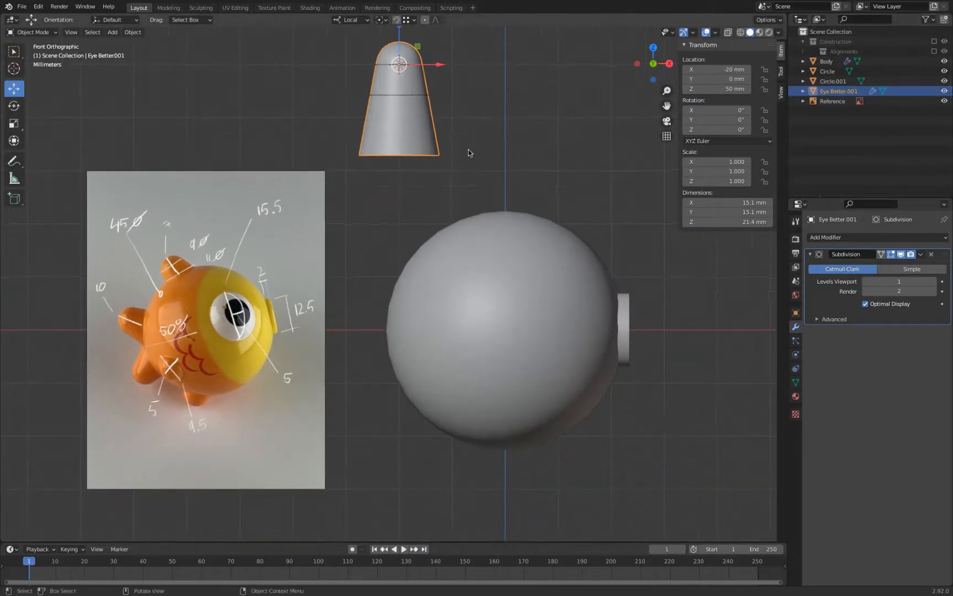
# - Make a linked duplicate of the fin, tilt it about -33.7° and position it at the top rear of the body
pyautogui.hotkey('alt', 'd')
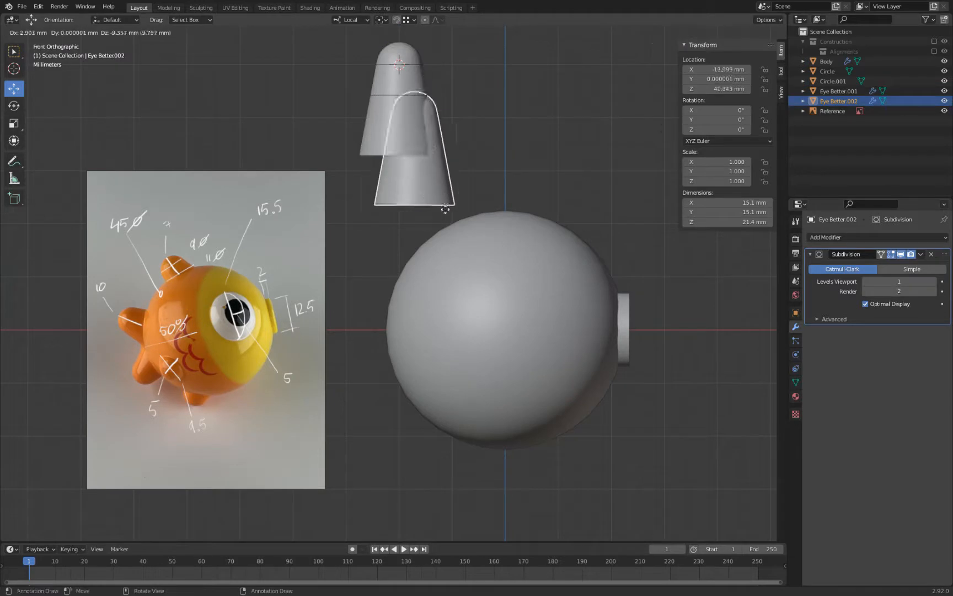
pyautogui.click(478, 256)
pyautogui.press('r')
pyautogui.click(549, 255)
pyautogui.press('g')
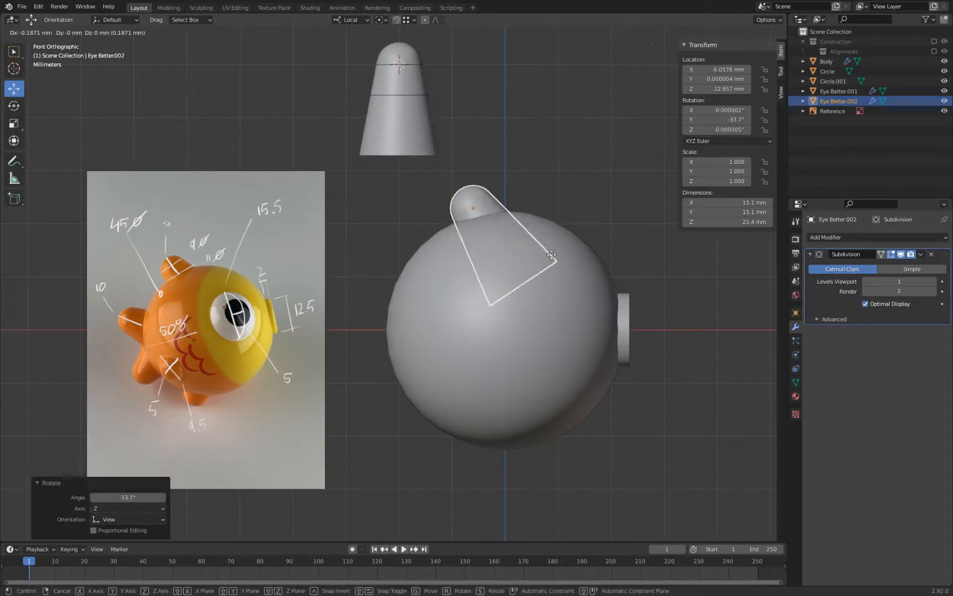
pyautogui.click(542, 258)
# - Duplicate the top fin to the body's underside, rotate the copy about -113° and embed it so only its tip protrudes
pyautogui.hotkey('alt', 'd')
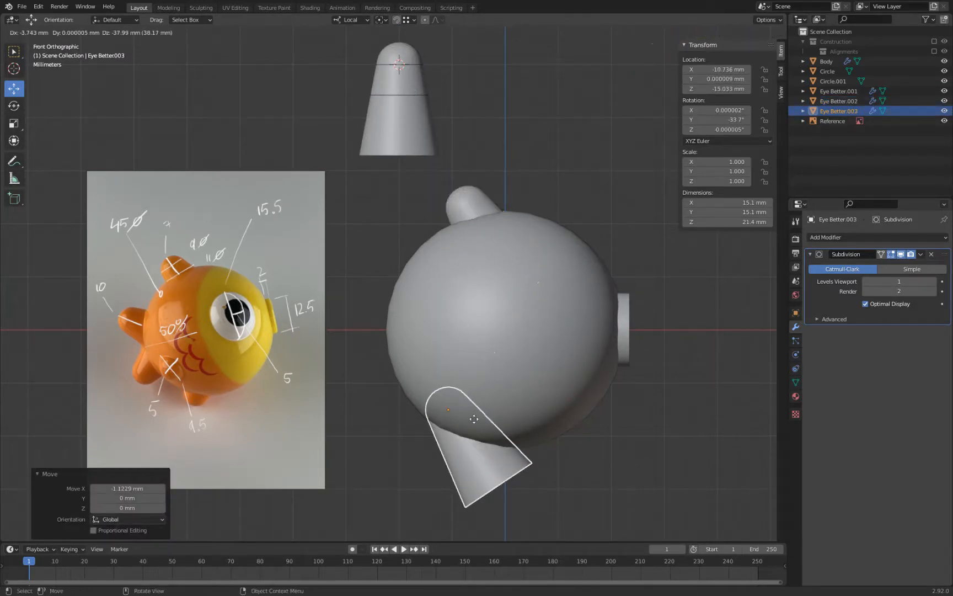
pyautogui.click(484, 452)
pyautogui.press('r')
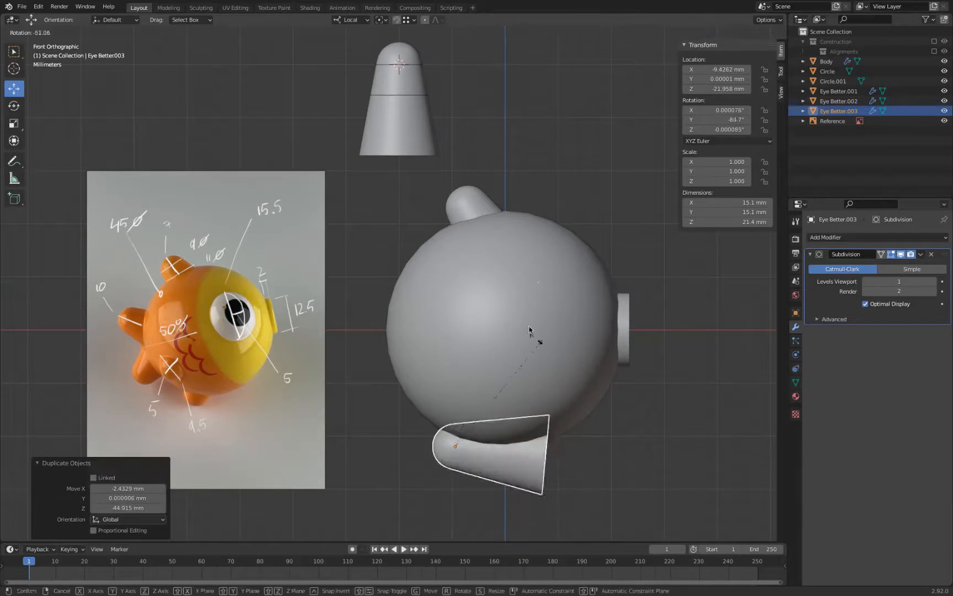
pyautogui.click(464, 352)
pyautogui.press('g')
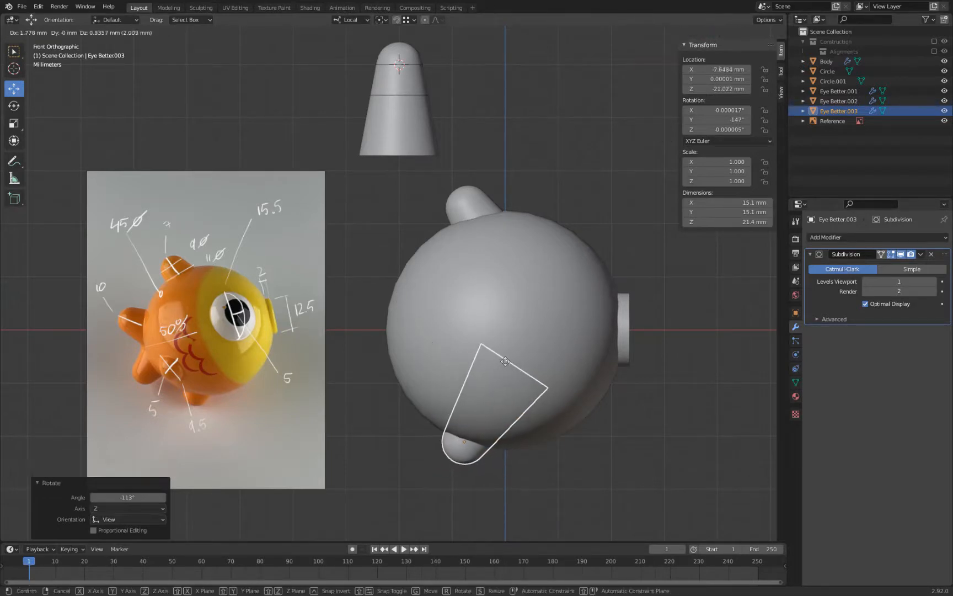
pyautogui.click(497, 356)
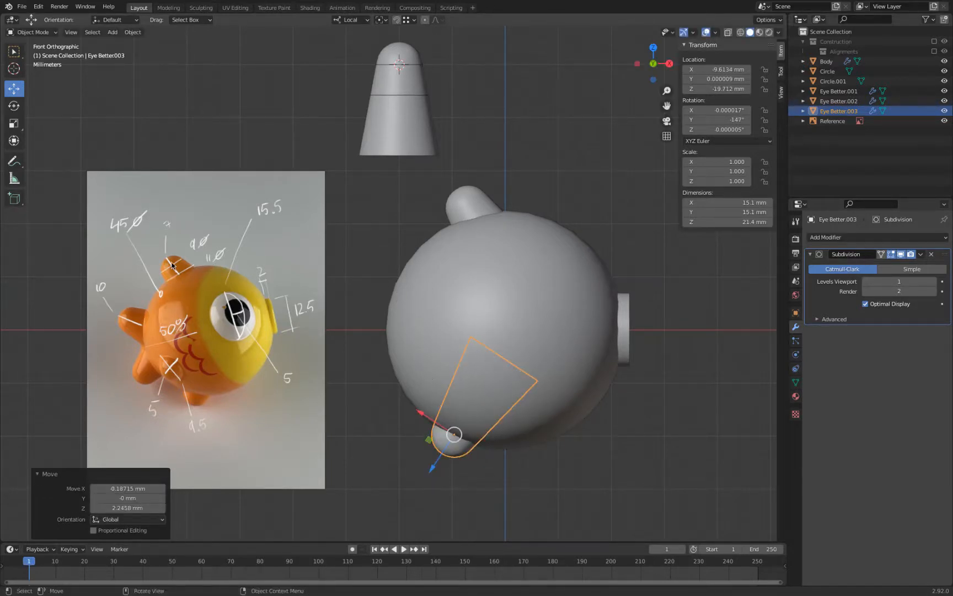
# - Shift the bottom fin toward the body's lower rear and rotate it about 23.3° to match the reference
pyautogui.press('g')
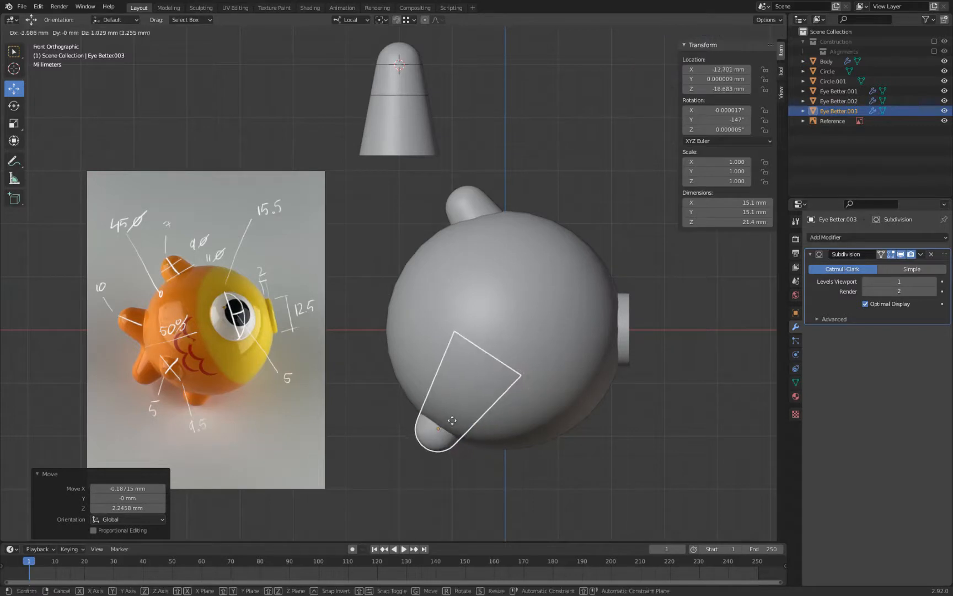
pyautogui.click(493, 376)
pyautogui.press('r')
pyautogui.click(515, 395)
pyautogui.press('g')
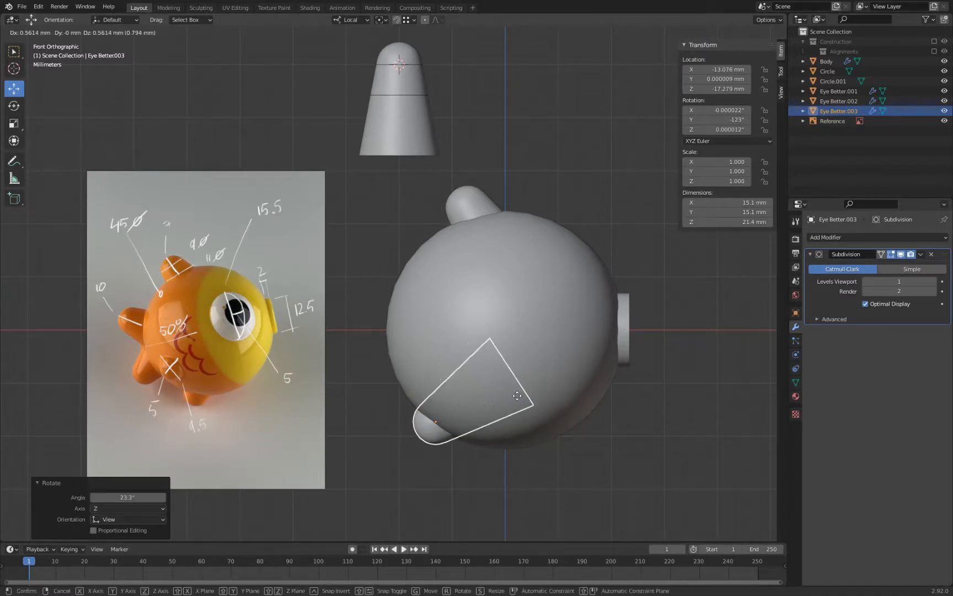
pyautogui.click(517, 396)
# - Nudge the top fin rearward and sink it about 5.5 mm along its local Z until its tip meets the body surface
pyautogui.click(468, 207)
pyautogui.press('g')
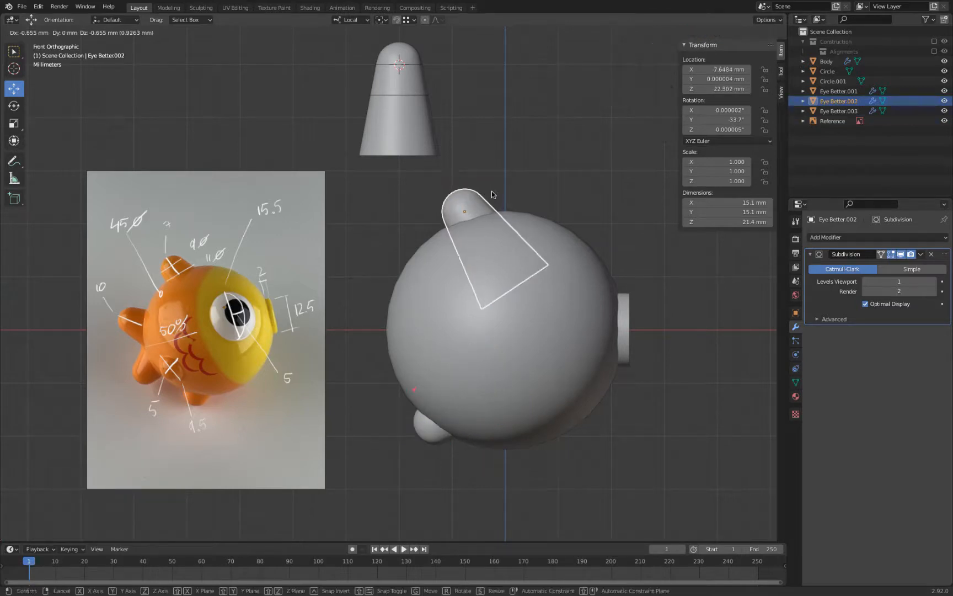
pyautogui.click(467, 209)
pyautogui.keyDown('shift'); pyautogui.moveTo(489, 147); pyautogui.dragTo(491, 174, button='middle'); pyautogui.keyUp('shift')
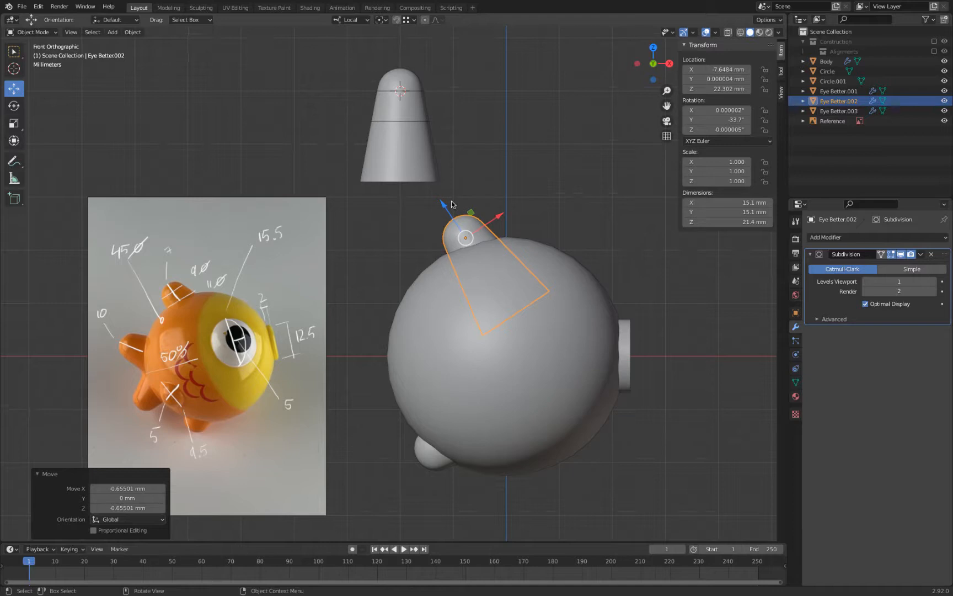
pyautogui.moveTo(444, 207); pyautogui.dragTo(460, 232)
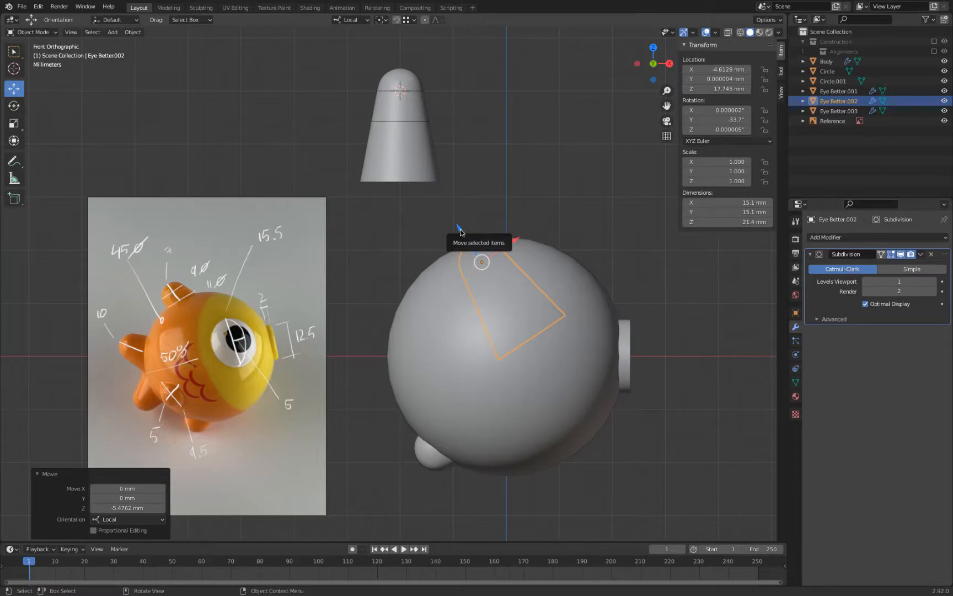
# - Move the top fin 7 mm outward along its local Z axis
pyautogui.press('g')
pyautogui.press('z')
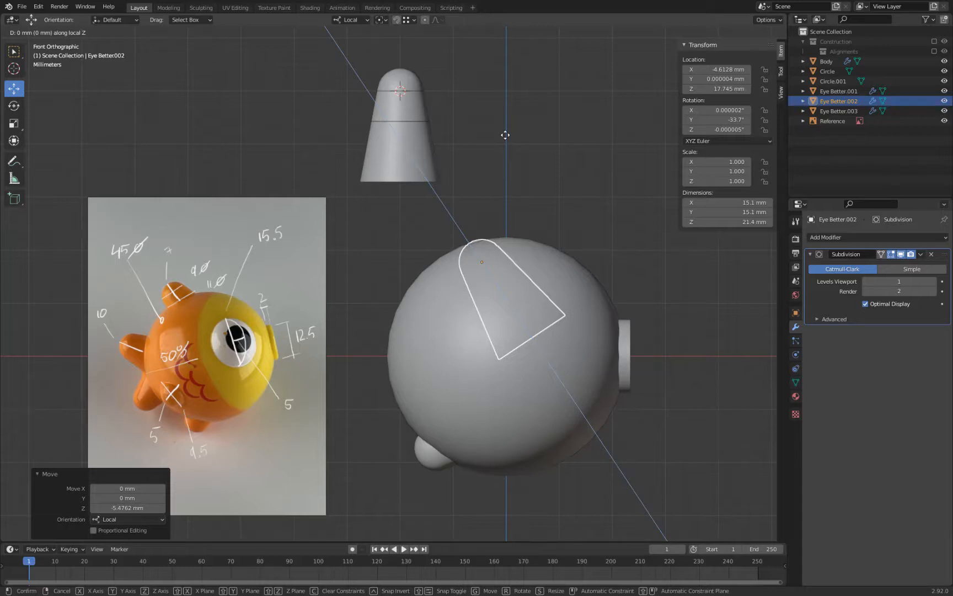
pyautogui.write('7')
pyautogui.press('Return')
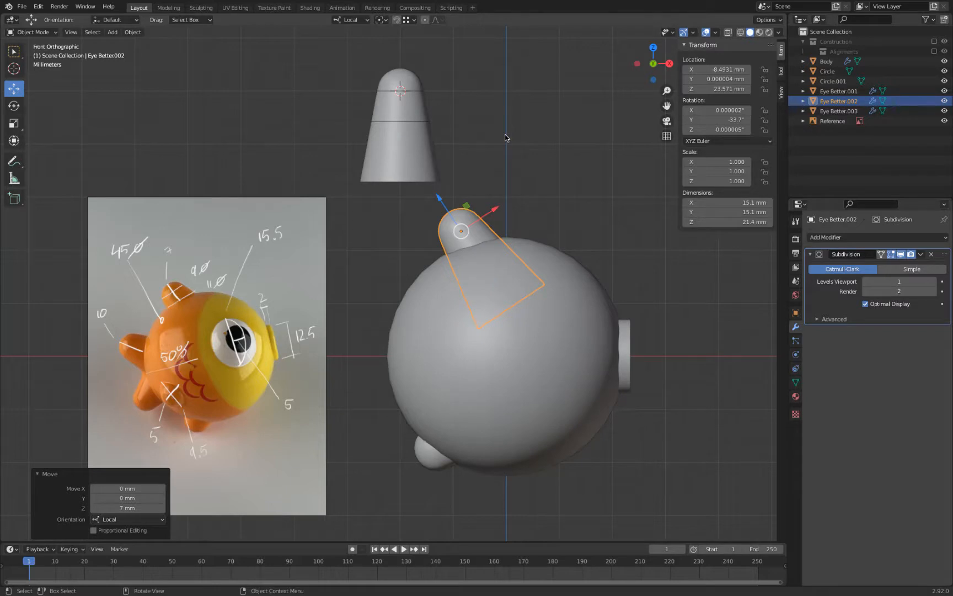
# - Make a linked duplicate of the top fin at the upper back of the body and rotate it about -27.2°
pyautogui.keyDown('shift'); pyautogui.moveTo(425, 212); pyautogui.dragTo(513, 153, button='middle'); pyautogui.keyUp('shift')
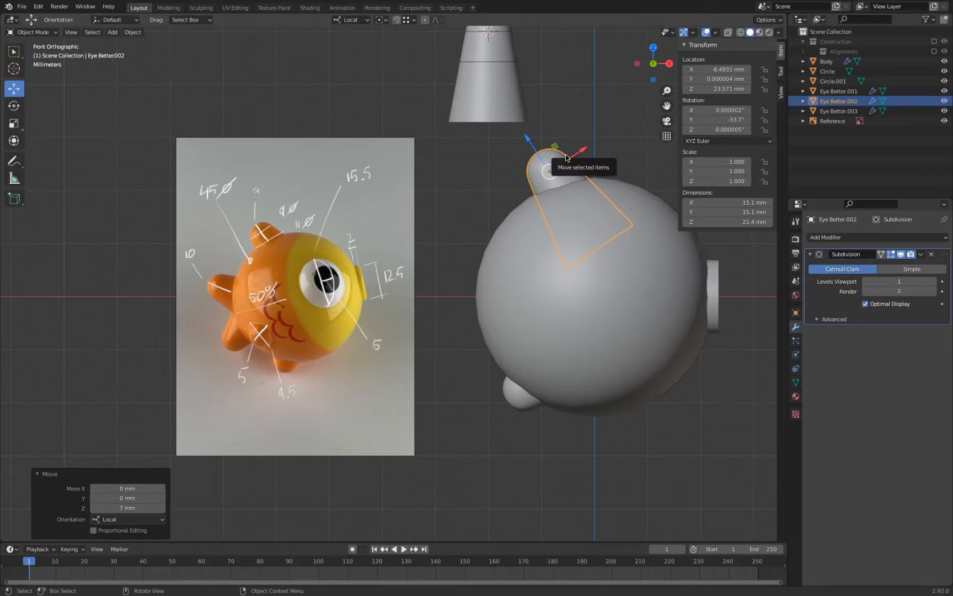
pyautogui.hotkey('shift', 'd')
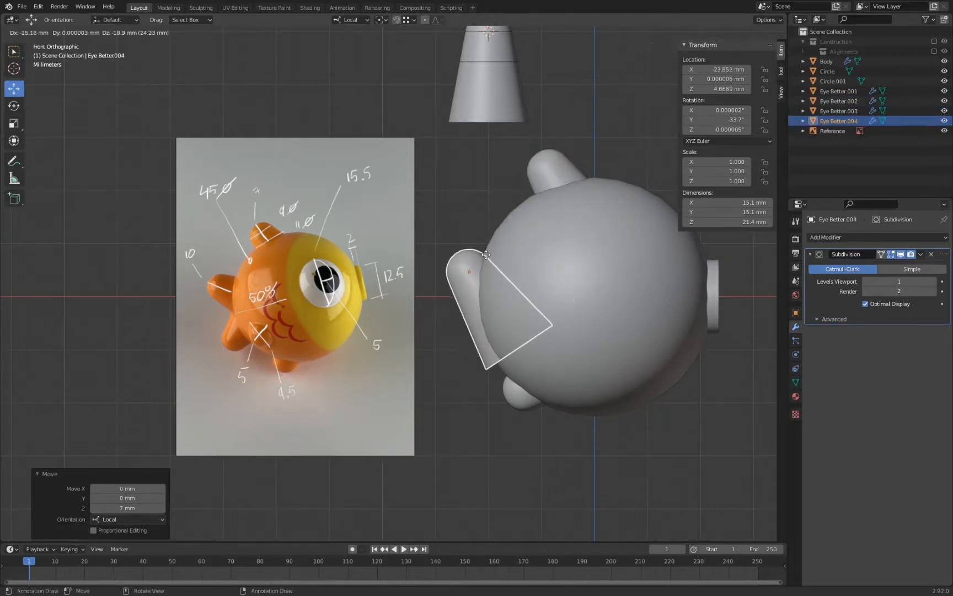
pyautogui.click(486, 254)
pyautogui.press('r')
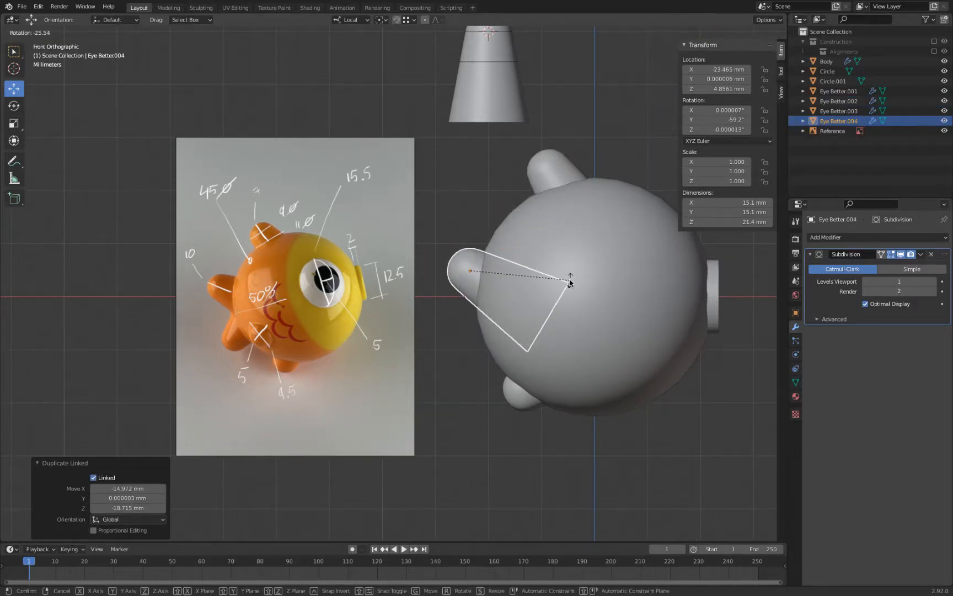
pyautogui.click(570, 279)
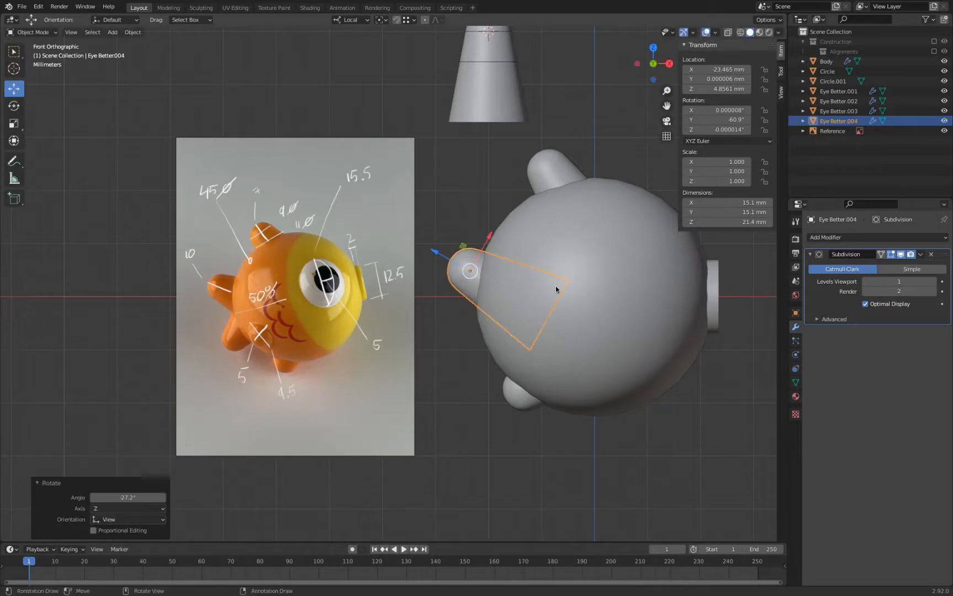
# - Sink the back fin about 6 mm along its local Z until its tip meets the body surface
pyautogui.press('g')
pyautogui.press('z')
pyautogui.press('z')
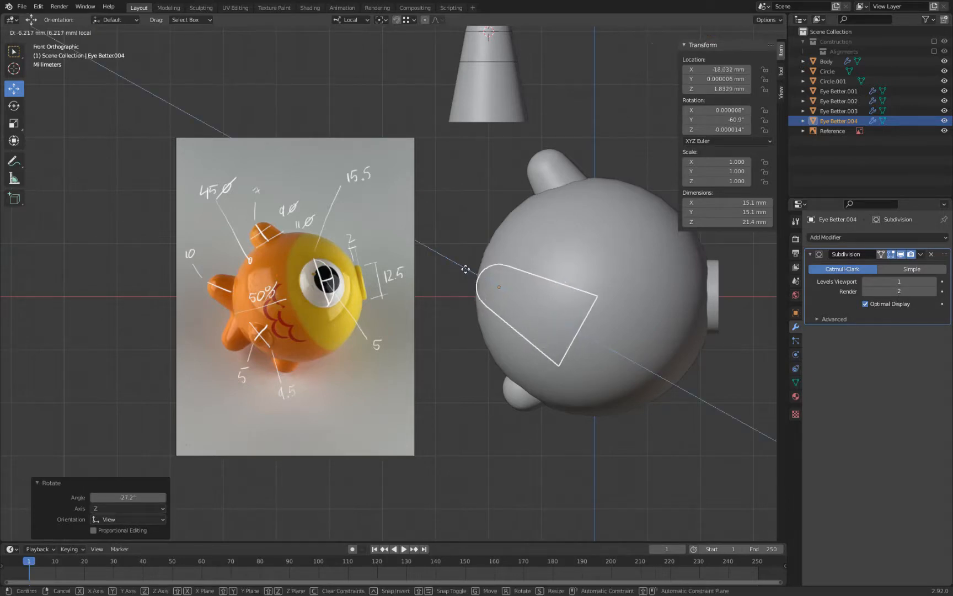
pyautogui.click(463, 270)
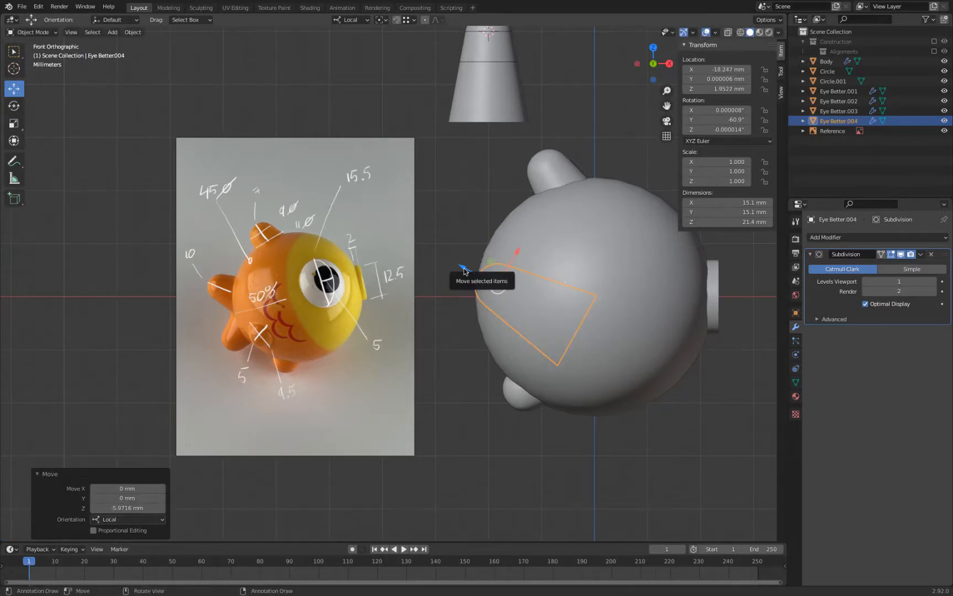
# - Move the back fin 10 mm outward along its local Z axis
pyautogui.press('g')
pyautogui.press('z')
pyautogui.press('z')
pyautogui.write('10')
pyautogui.press('Return')
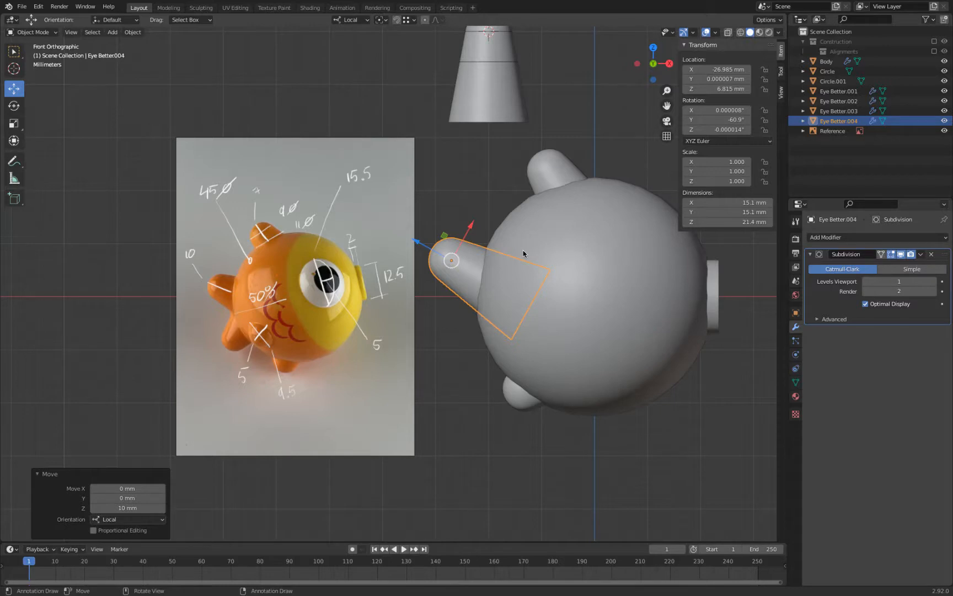
# - Shift the back fin about 0.62 mm along its local X axis
pyautogui.press('g')
pyautogui.press('x')
pyautogui.press('x')
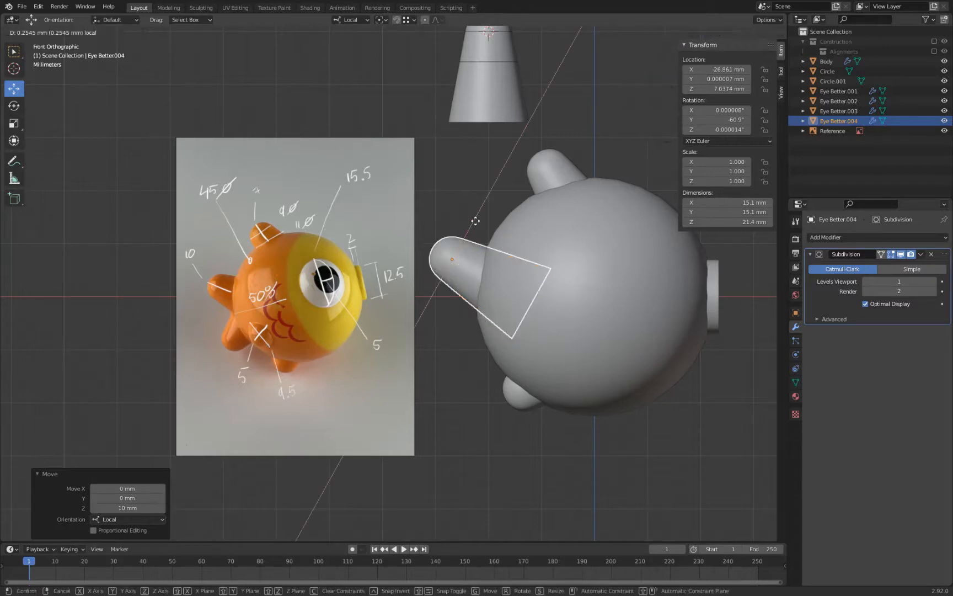
pyautogui.click(475, 221)
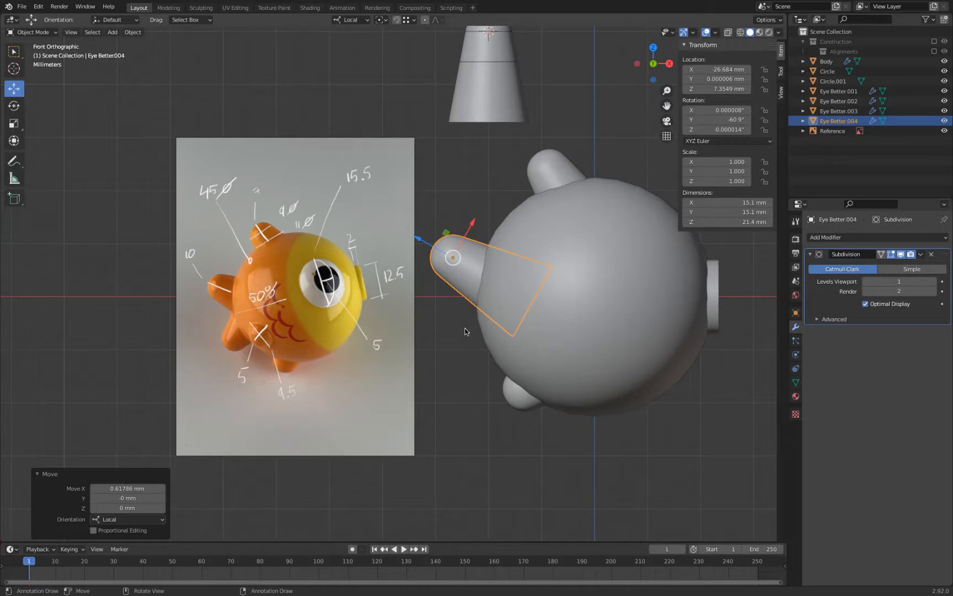
# - Use the 3D cursor, snapped to the world origin, as transform pivot and switch the transform orientation to Global
pyautogui.click(382, 20)
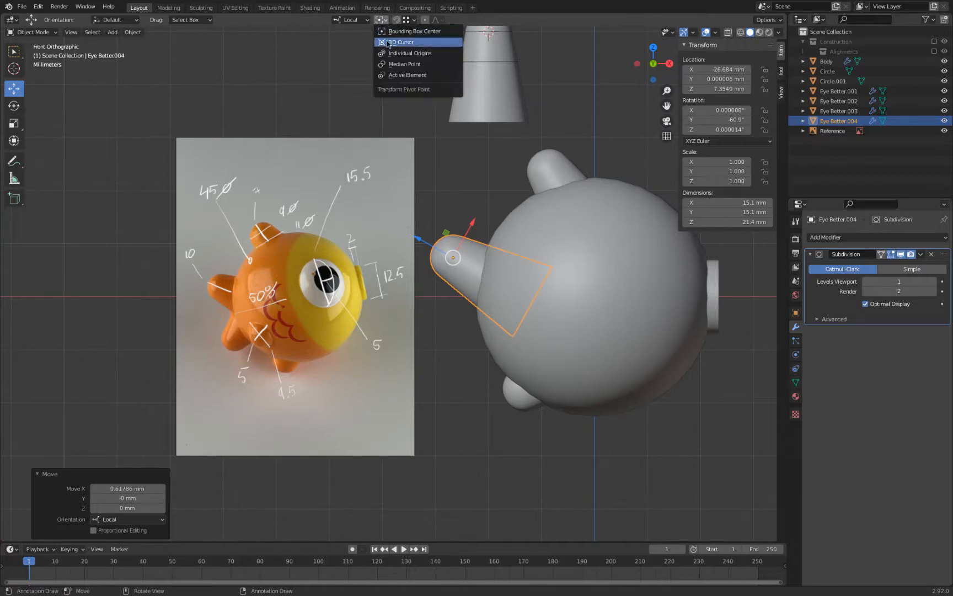
pyautogui.click(395, 43)
pyautogui.hotkey('shift', 's')
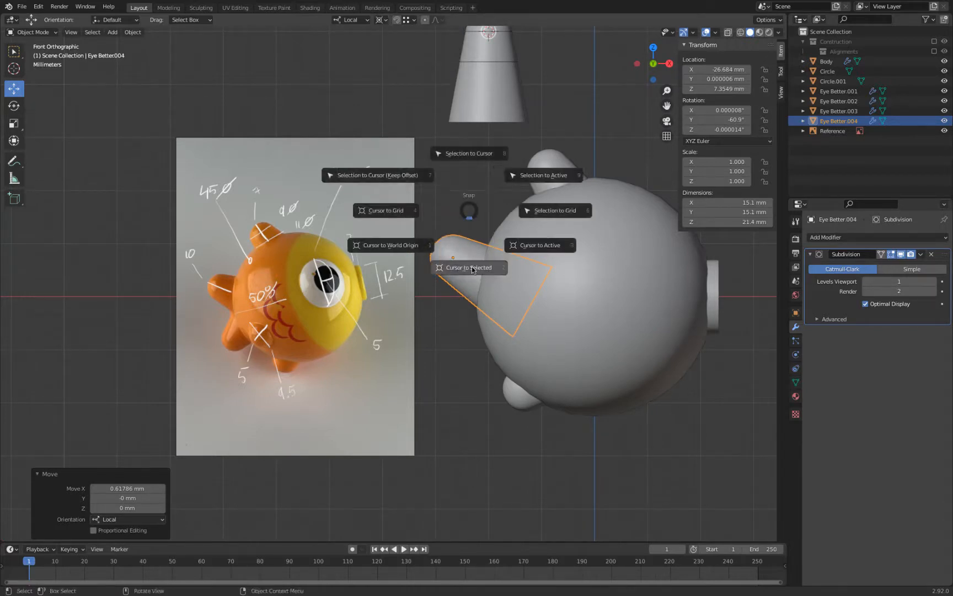
pyautogui.click(444, 255)
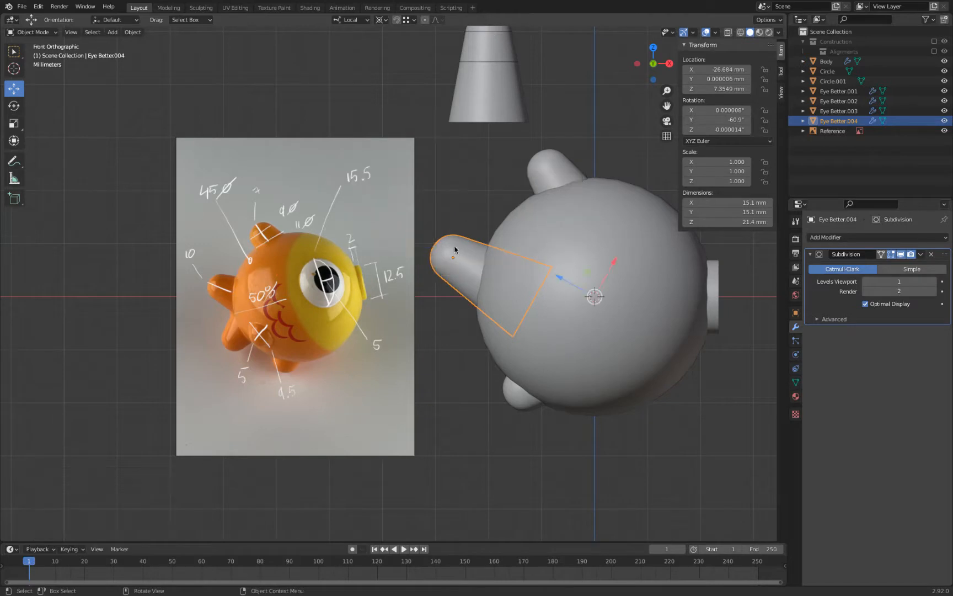
pyautogui.click(350, 20)
pyautogui.click(343, 51)
# - Try duplicating the upper back fin and rotating the copy 180° about the X axis
pyautogui.hotkey('shift', 'd')
pyautogui.press('r')
pyautogui.write('x')
pyautogui.write('180')
pyautogui.press('Return')
pyautogui.moveTo(452, 240); pyautogui.dragTo(522, 248, button='middle')
pyautogui.hotkey('ctrl', 'z')
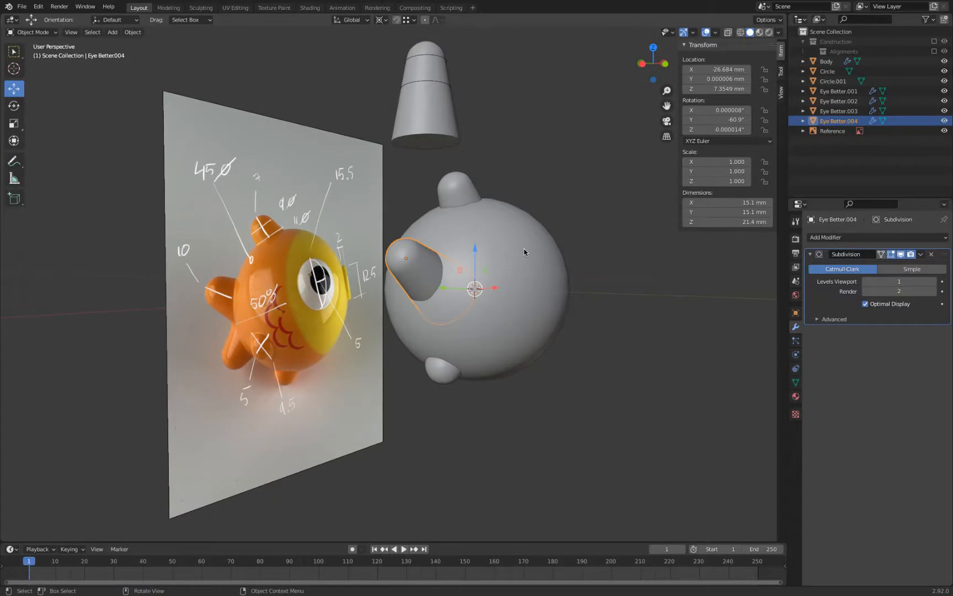
pyautogui.press('g')
pyautogui.press('Escape')
# - Make a linked duplicate of the upper back fin and rotate it 180° about the global X axis for the lower back fin
pyautogui.hotkey('shift', 'd')
pyautogui.press('r')
pyautogui.press('x')
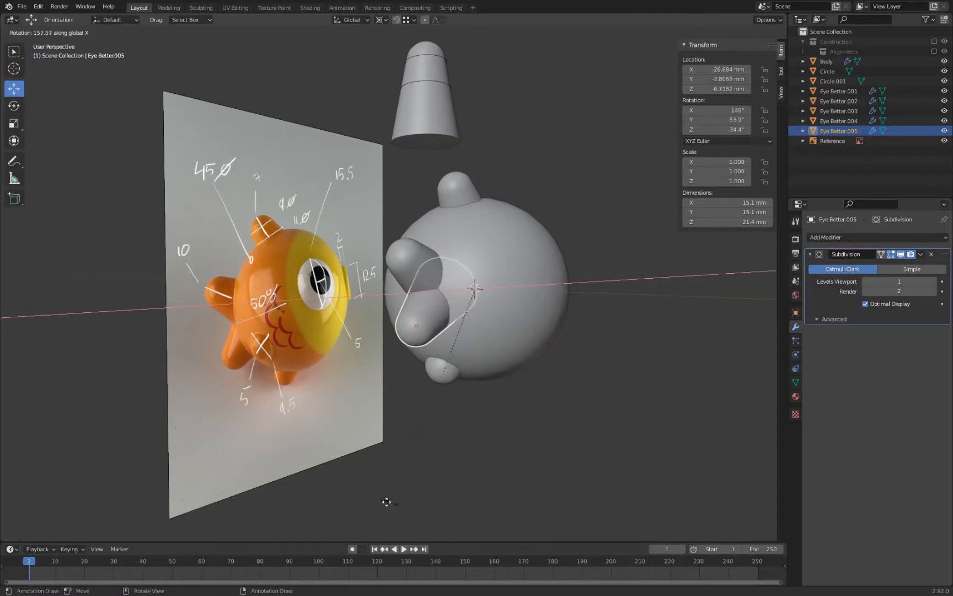
pyautogui.write('180')
pyautogui.press('Return')
pyautogui.moveTo(389, 509); pyautogui.dragTo(391, 513, button='middle')
pyautogui.press('KP_1')
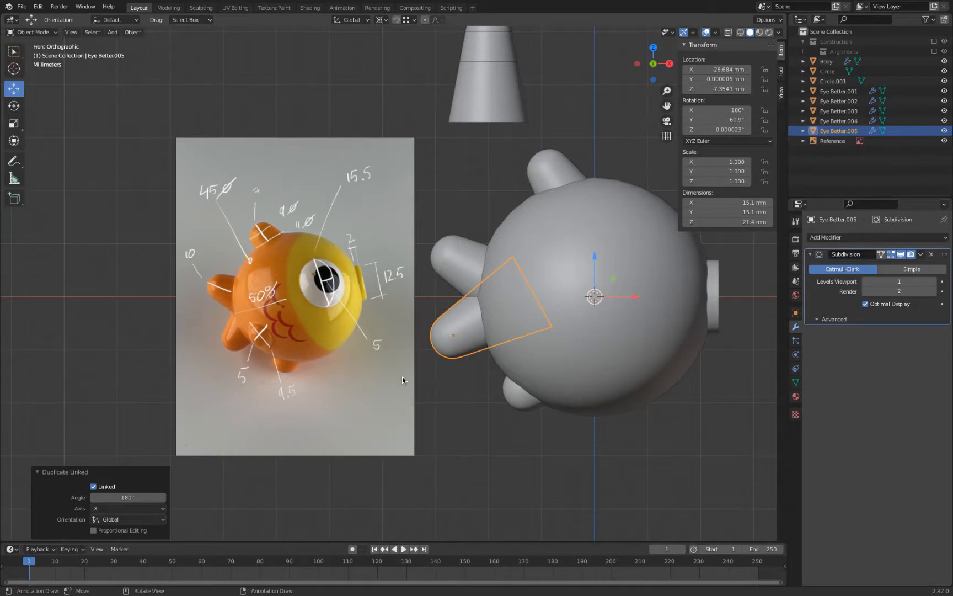
pyautogui.click(466, 284)
pyautogui.click(466, 283)
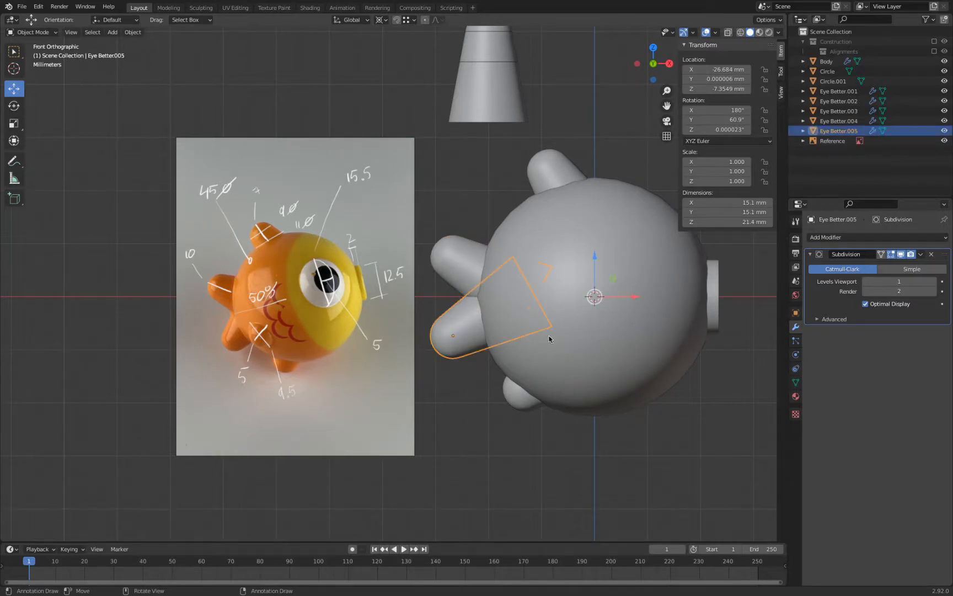
# - Make a linked duplicate of the top fin and rotate it about -103° in the right view onto the side of the body
pyautogui.click(601, 378)
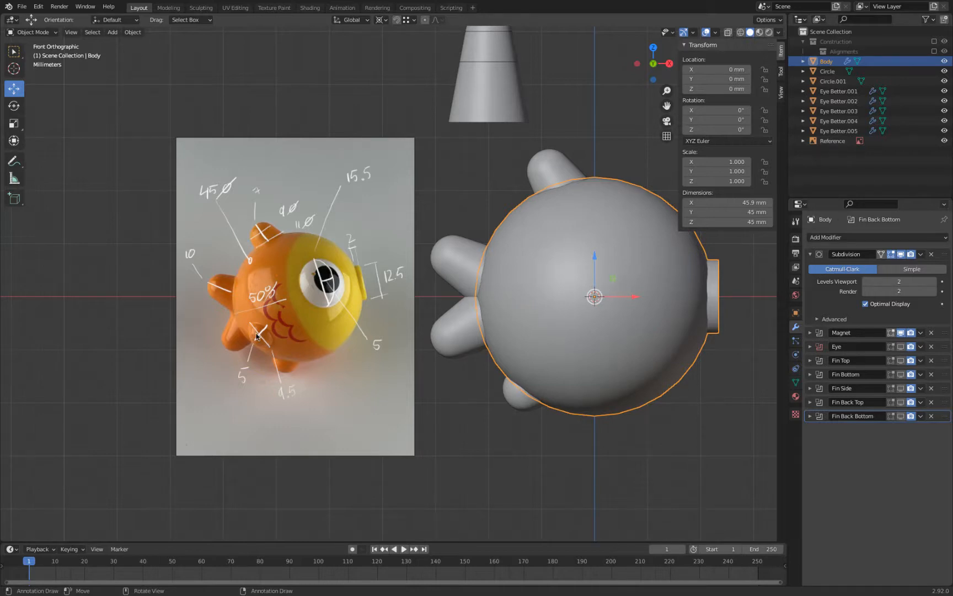
pyautogui.click(546, 164)
pyautogui.press('KP_3')
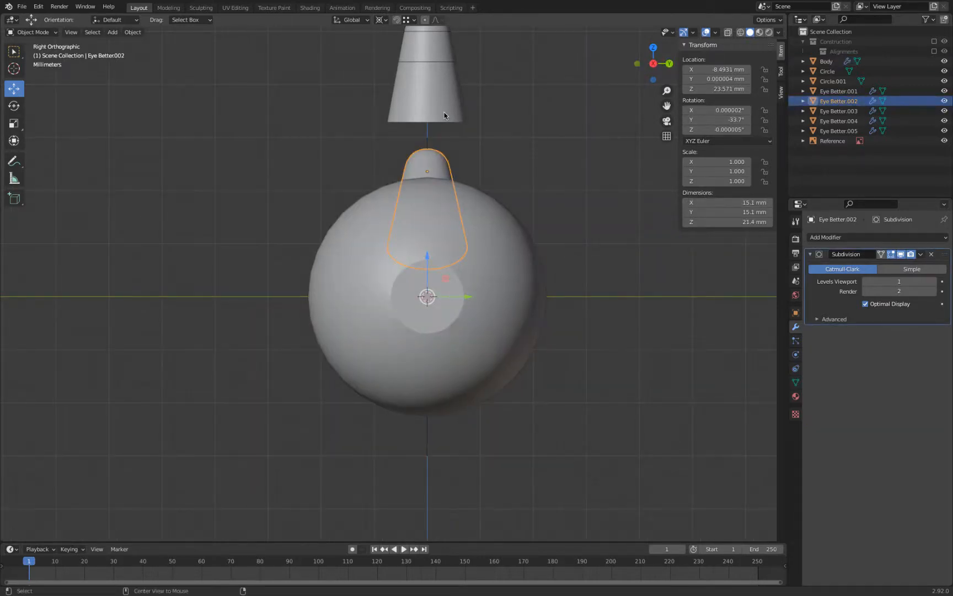
pyautogui.hotkey('shift', 'd')
pyautogui.press('r')
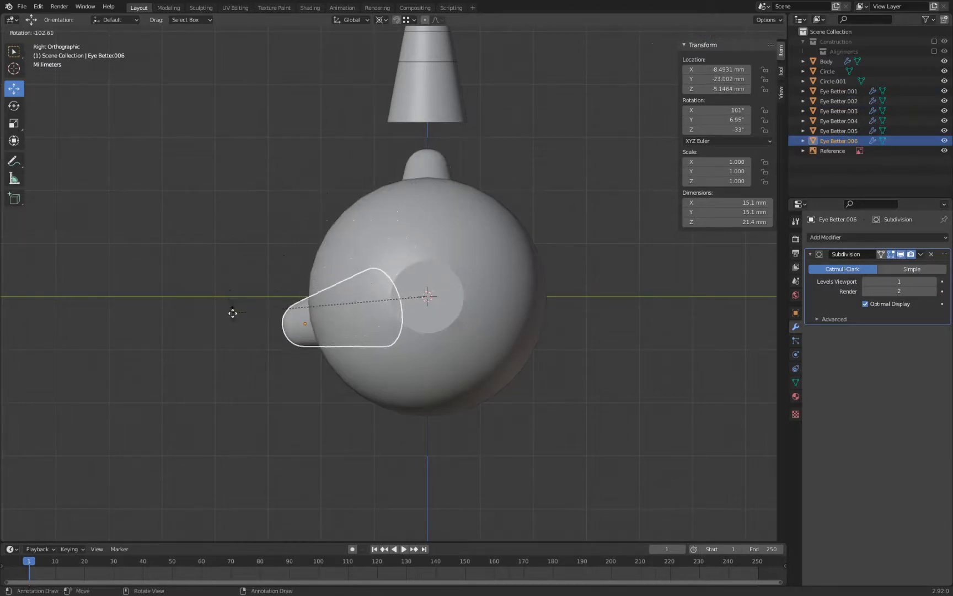
pyautogui.click(230, 311)
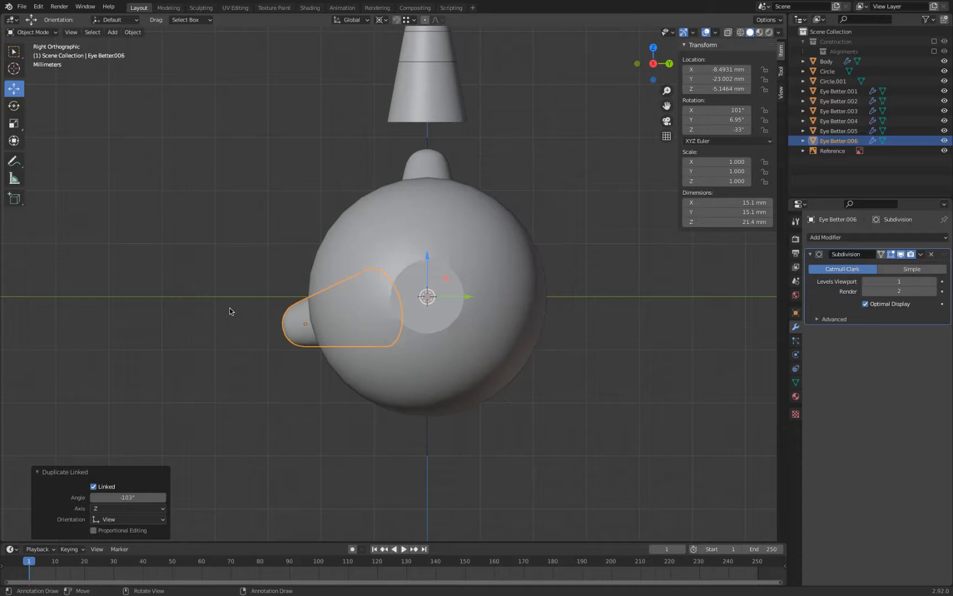
# - Rotate the side fin about 13.3° in the top view and sink it about 3.2 mm along its local Z axis
pyautogui.press('KP_7')
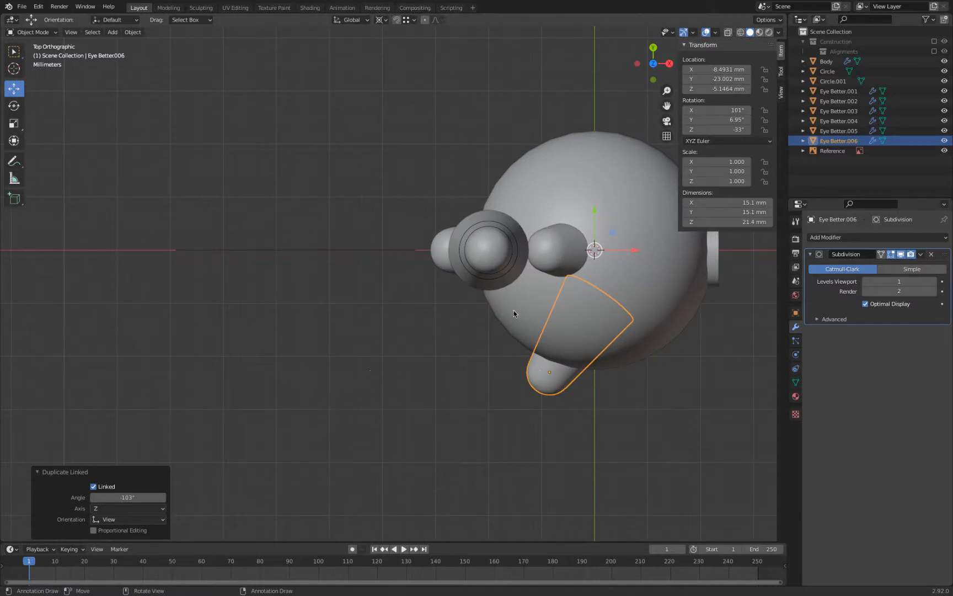
pyautogui.press('r')
pyautogui.click(593, 319)
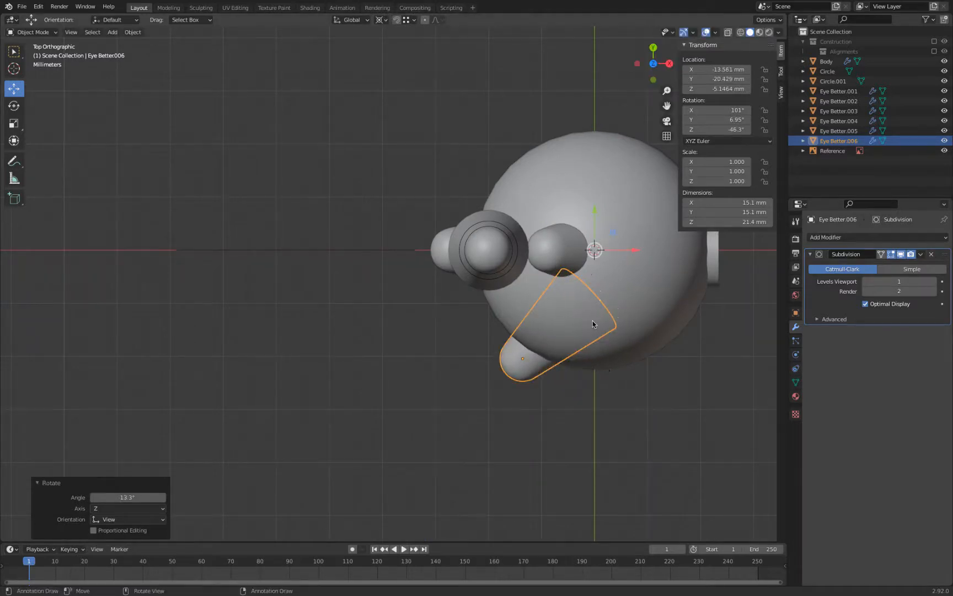
pyautogui.click(351, 20)
pyautogui.click(348, 60)
pyautogui.moveTo(569, 274); pyautogui.dragTo(581, 263)
pyautogui.moveTo(589, 337); pyautogui.dragTo(634, 265, button='middle')
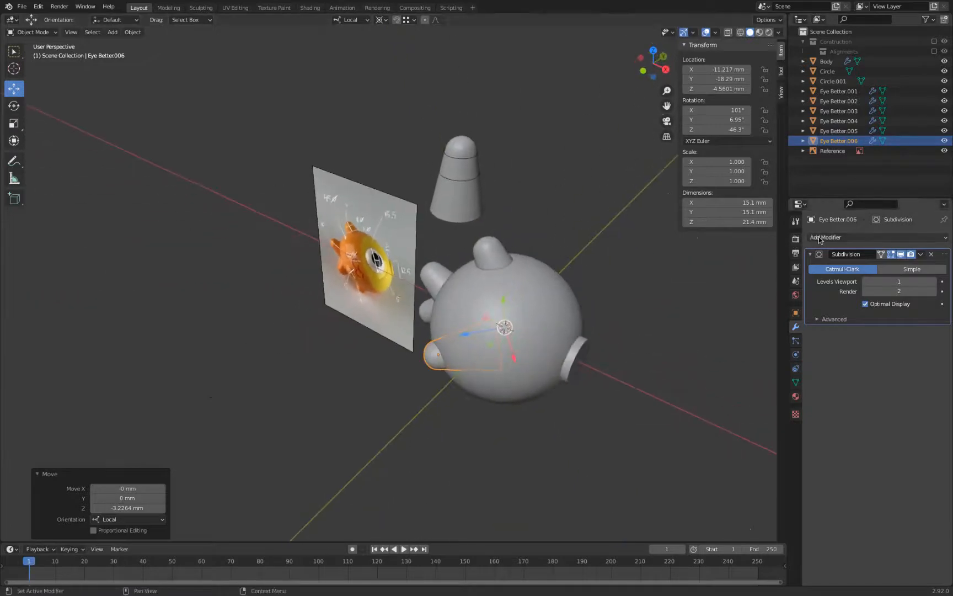
# - Add a Mirror modifier to the side fin on the Y axis only, with Body as the mirror object
pyautogui.click(818, 237)
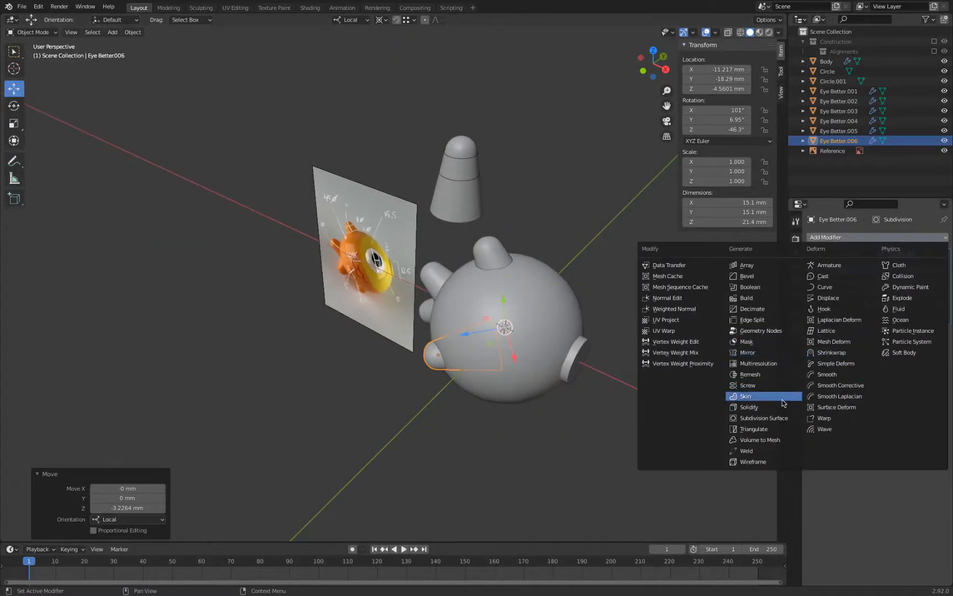
pyautogui.click(778, 352)
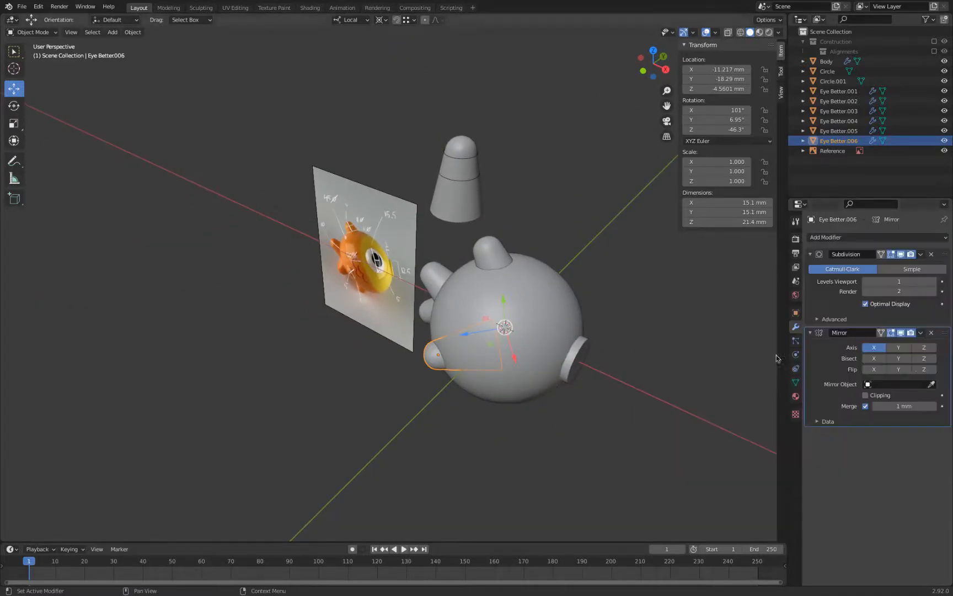
pyautogui.click(870, 347)
pyautogui.click(900, 348)
pyautogui.click(932, 385)
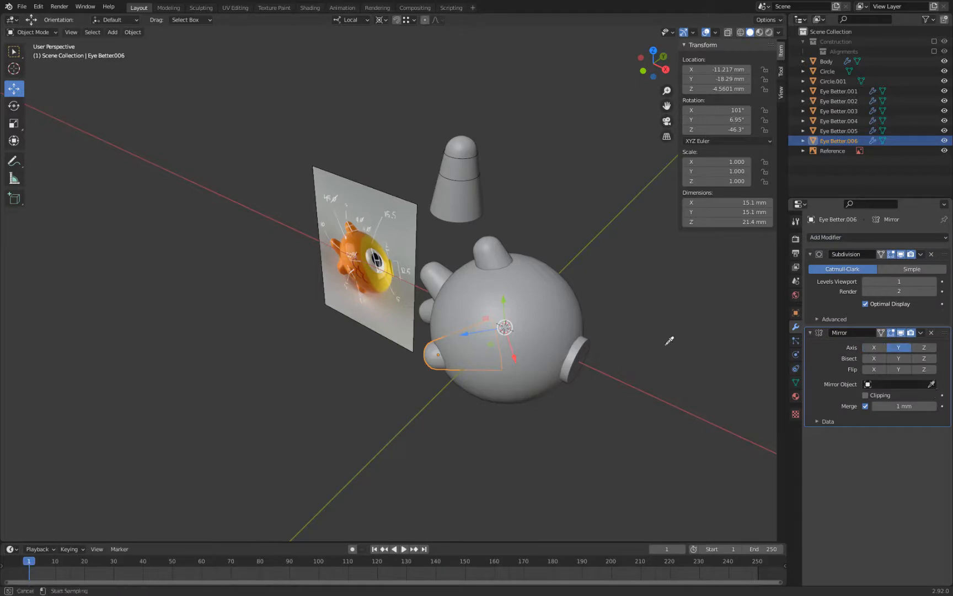
pyautogui.click(585, 312)
# - Move the bottom fin about -0.54 mm in X and -2.29 mm in Z in the front view
pyautogui.moveTo(656, 320); pyautogui.dragTo(600, 174, button='middle')
pyautogui.scroll(4, 417, 125)
pyautogui.keyDown('shift'); pyautogui.moveTo(417, 125); pyautogui.dragTo(522, 334, button='middle'); pyautogui.keyUp('shift')
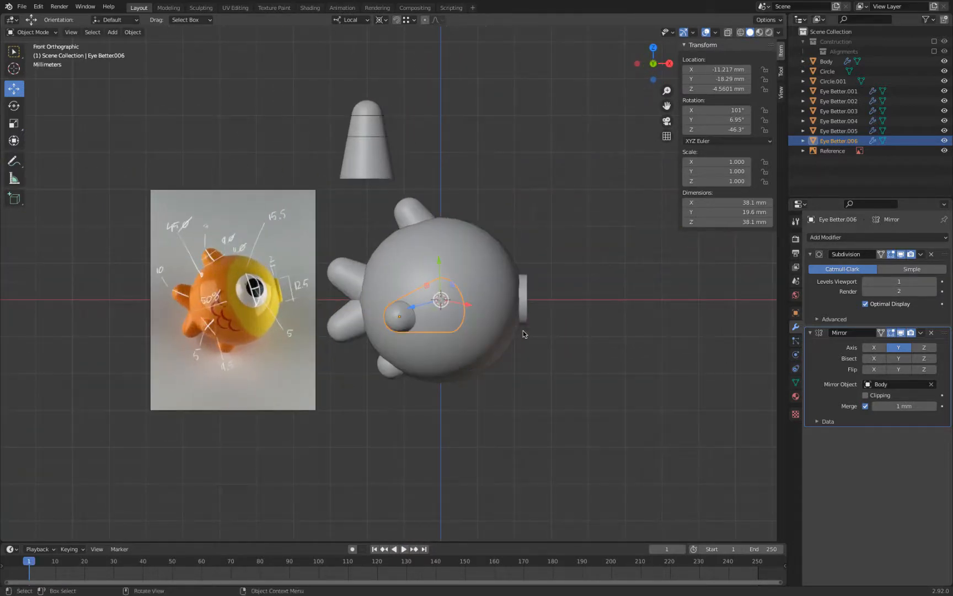
pyautogui.click(390, 375)
pyautogui.press('g')
pyautogui.click(428, 369)
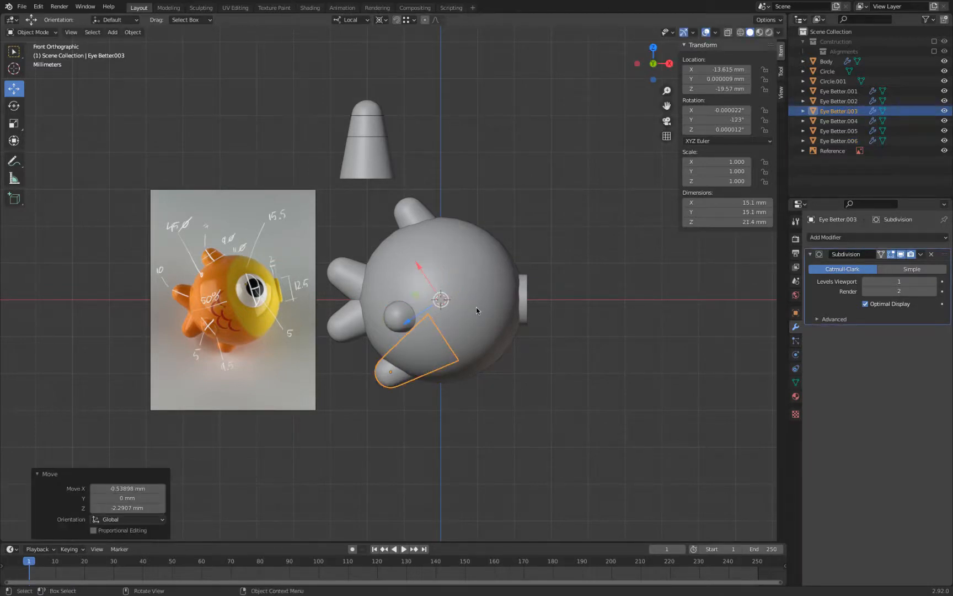
# - Delete the bottom, side, top and both back fin duplicates around the body
pyautogui.keyDown('shift'); pyautogui.click(393, 314); pyautogui.keyUp('shift')
pyautogui.keyDown('shift'); pyautogui.click(347, 319); pyautogui.keyUp('shift')
pyautogui.keyDown('shift'); pyautogui.click(337, 275); pyautogui.keyUp('shift')
pyautogui.keyDown('shift'); pyautogui.click(412, 203); pyautogui.keyUp('shift')
pyautogui.press('x')
pyautogui.click(490, 154)
# - Show the body's Eye union modifier in the viewport and set its object to Eye Better
pyautogui.moveTo(490, 154); pyautogui.dragTo(585, 143, button='middle')
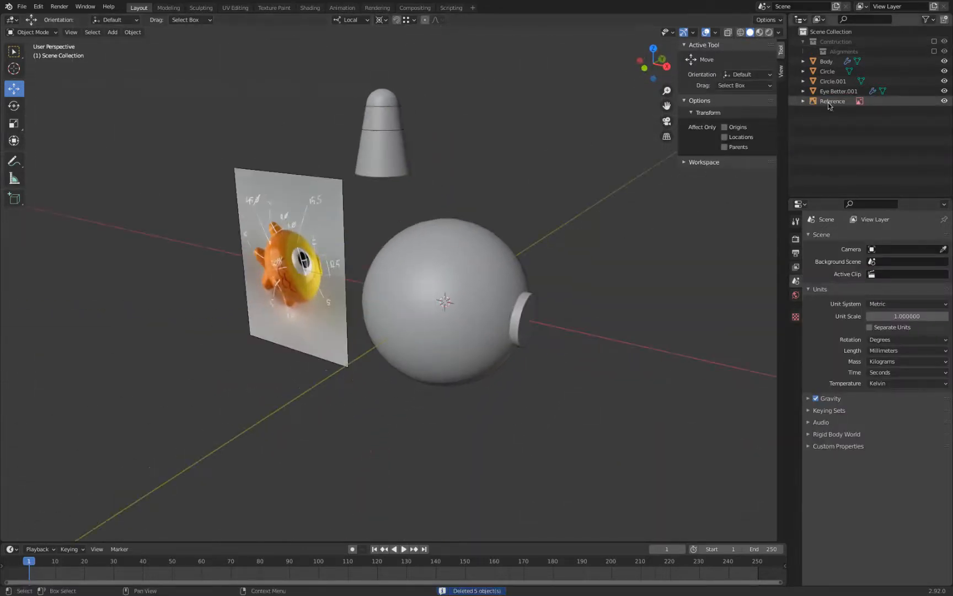
pyautogui.click(530, 311)
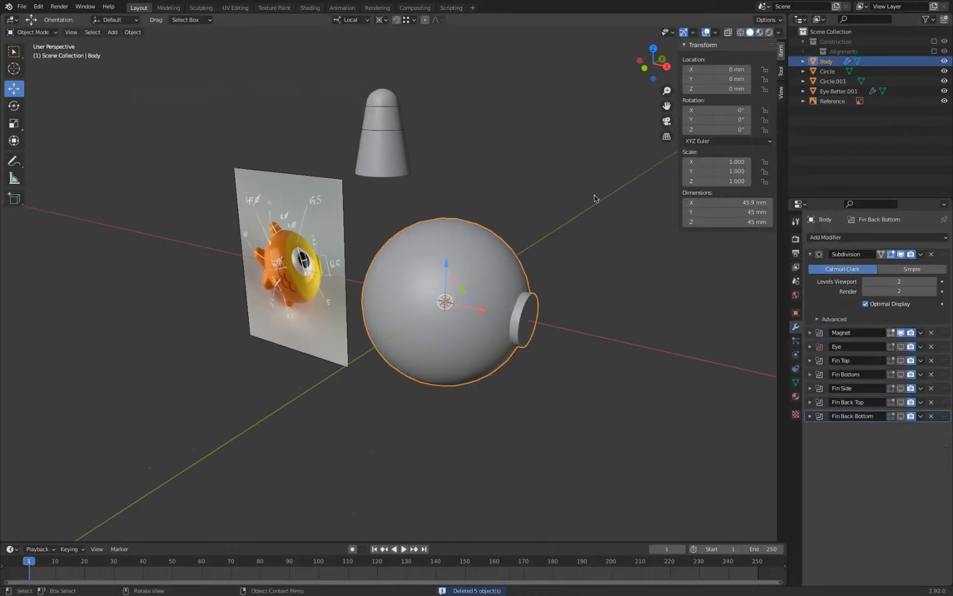
pyautogui.click(901, 347)
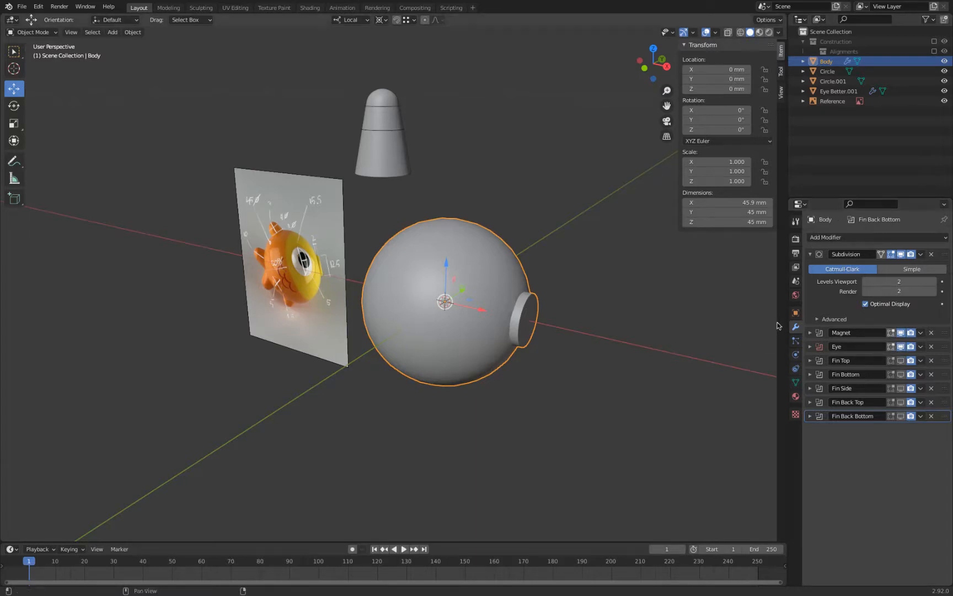
pyautogui.click(810, 347)
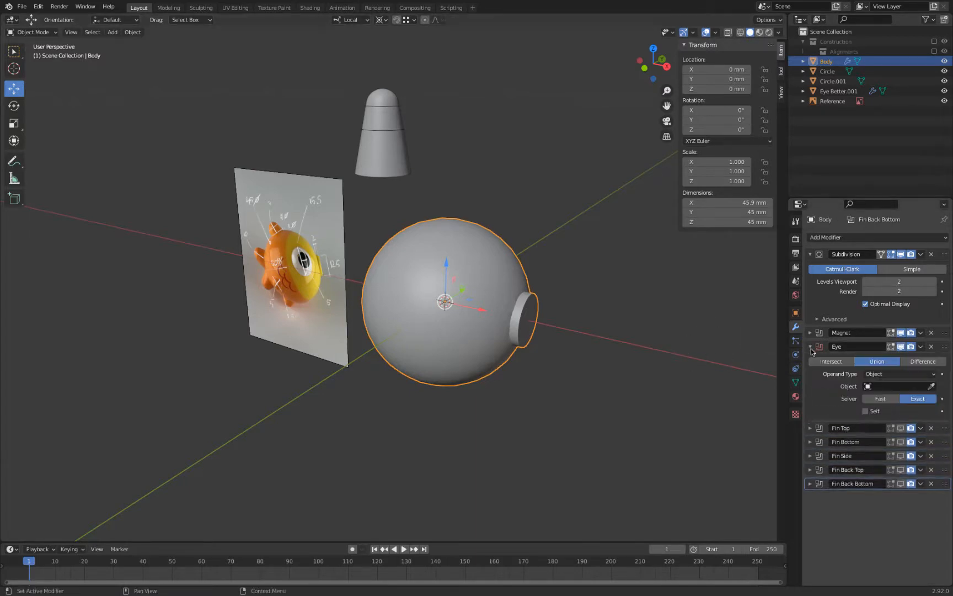
pyautogui.click(879, 386)
pyautogui.write('Eye')
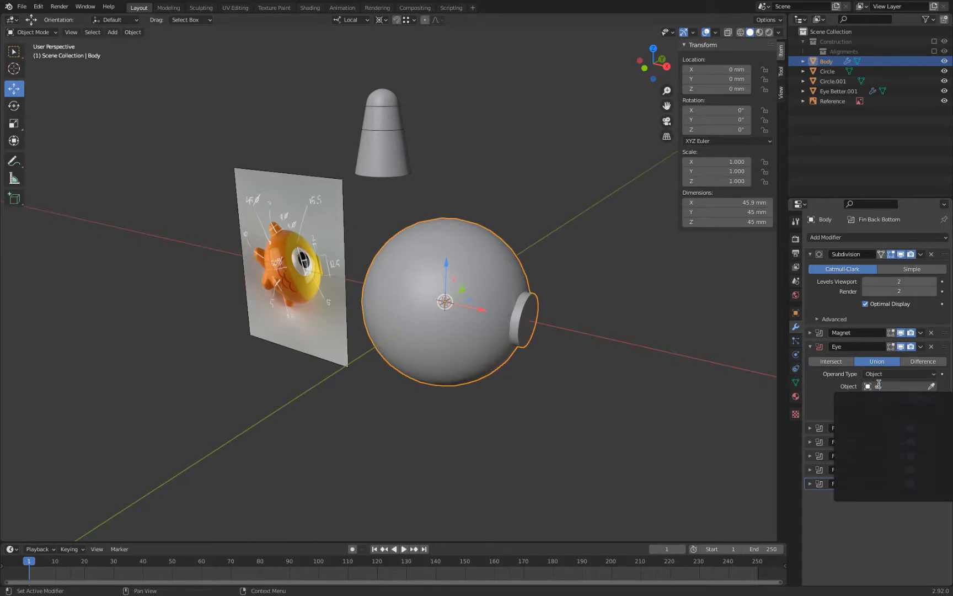
pyautogui.click(858, 411)
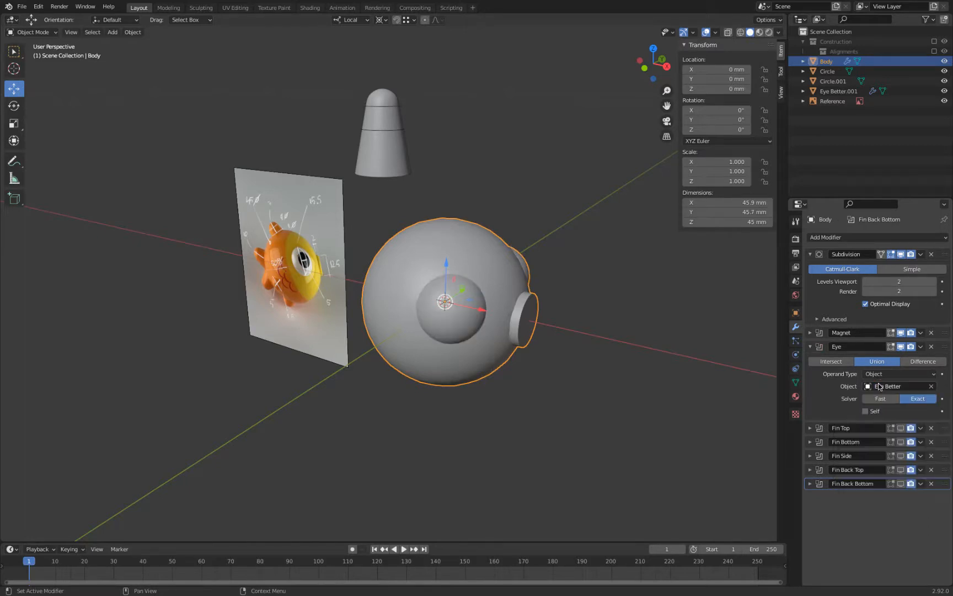
# - Examine where the eyes join the body and check the body's Auto Smooth setting
pyautogui.moveTo(745, 403); pyautogui.dragTo(588, 373, button='middle')
pyautogui.scroll(5, 576, 314)
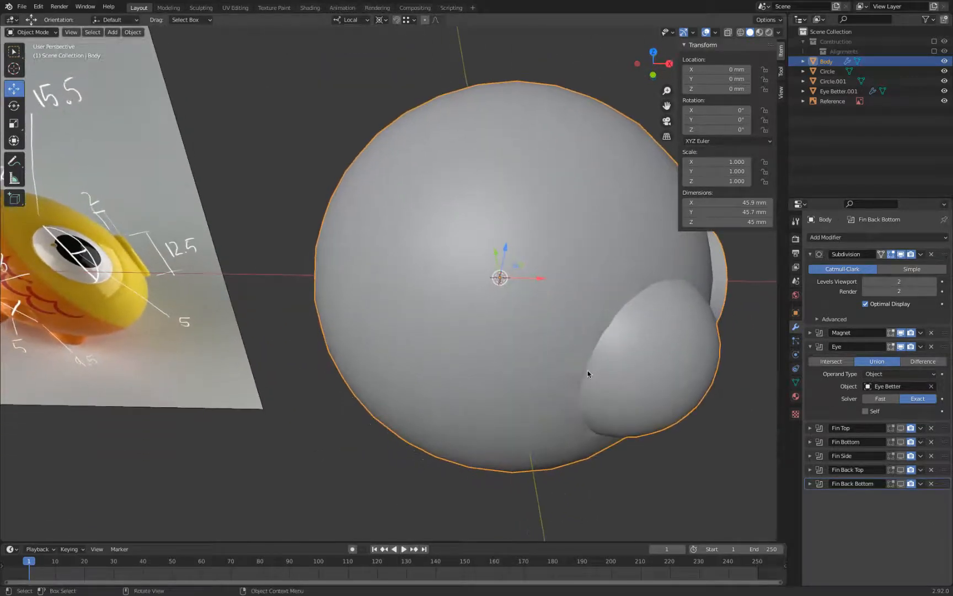
pyautogui.click(795, 381)
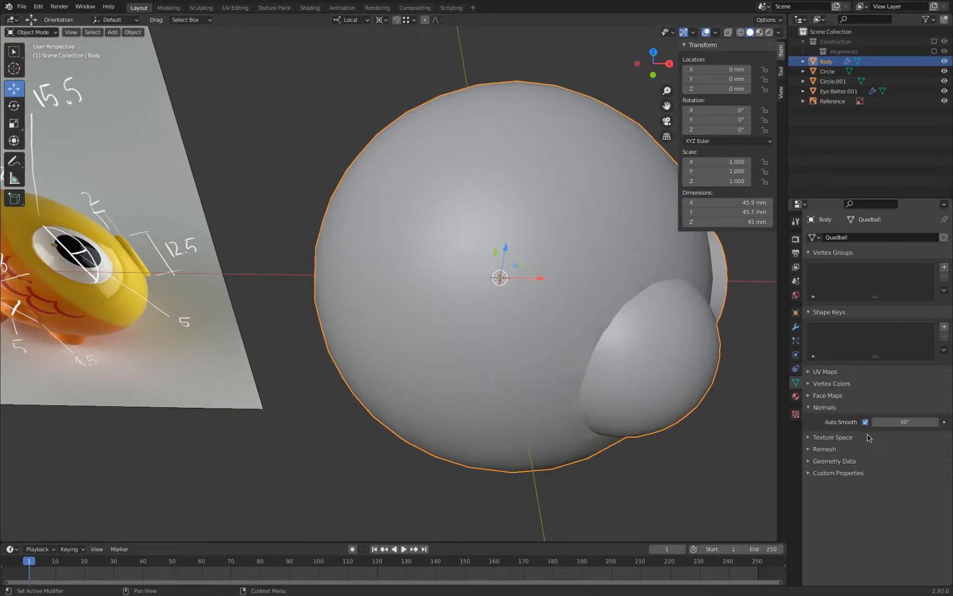
pyautogui.moveTo(670, 394); pyautogui.dragTo(545, 342, button='middle')
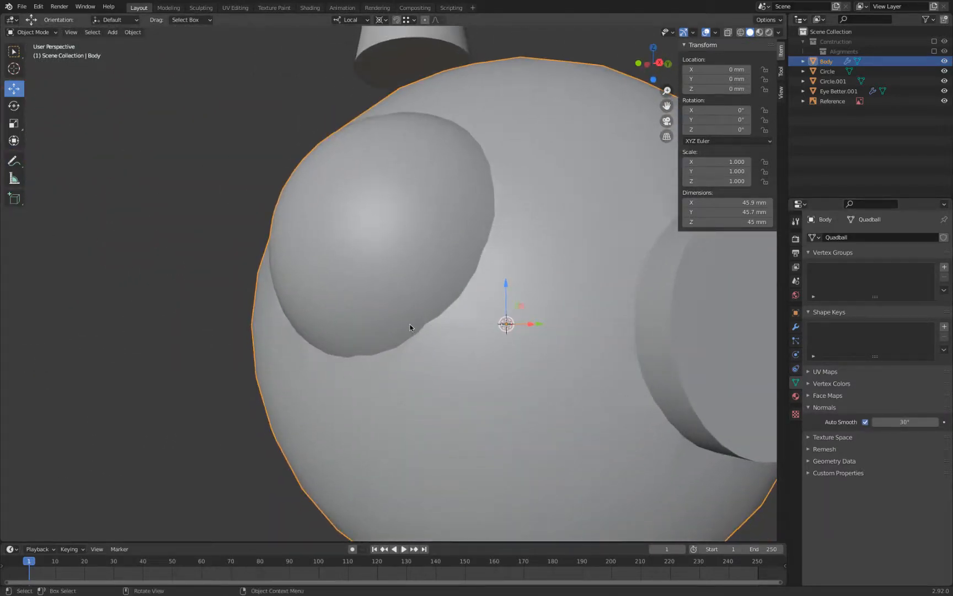
pyautogui.scroll(-5, 410, 327)
pyautogui.moveTo(454, 340); pyautogui.dragTo(746, 365, button='middle')
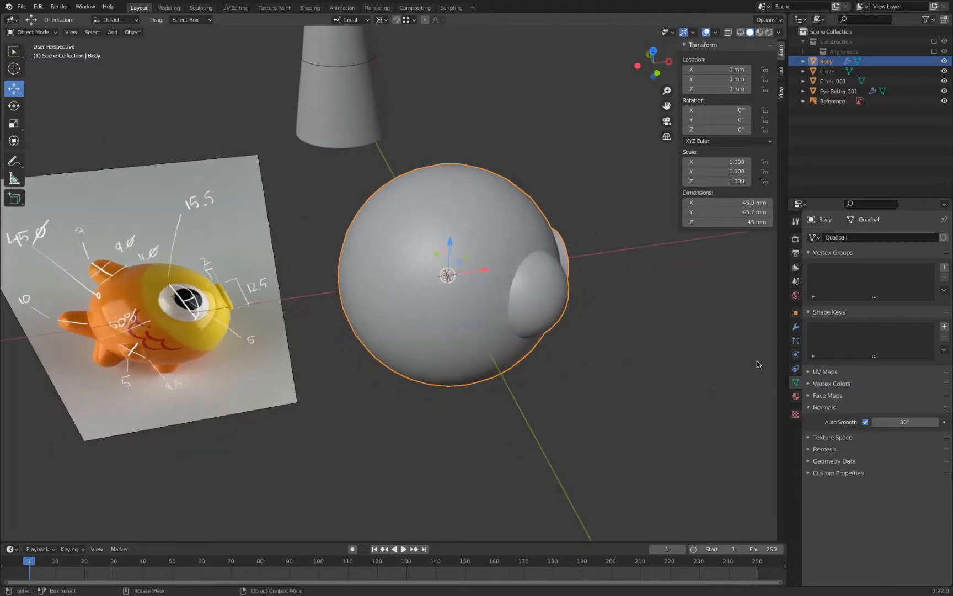
# - Enable the Fin Top, Fin Bottom, Fin Side, Fin Back Top and Fin Back Bottom modifiers of the body in the viewport
pyautogui.click(796, 326)
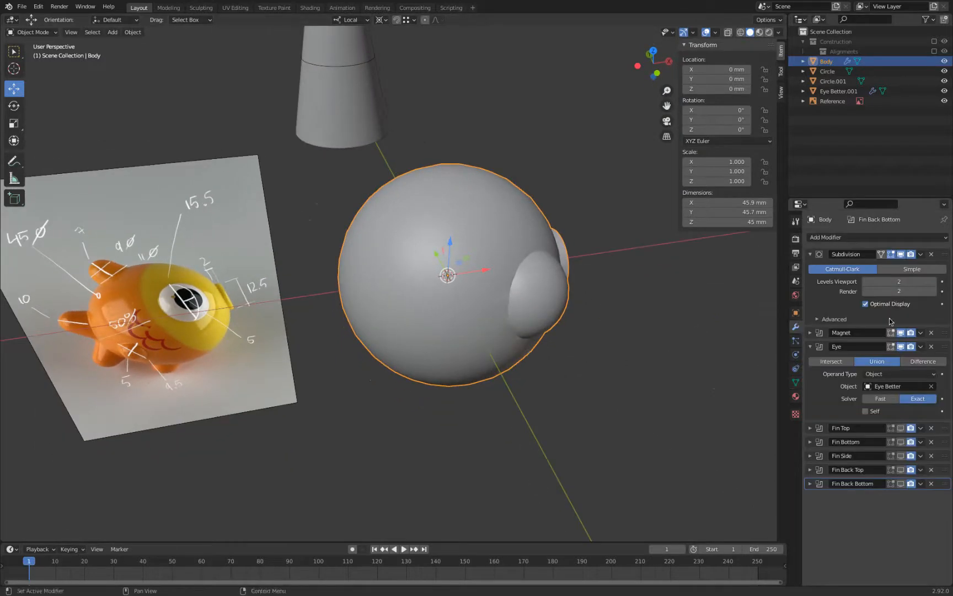
pyautogui.click(903, 430)
pyautogui.click(901, 442)
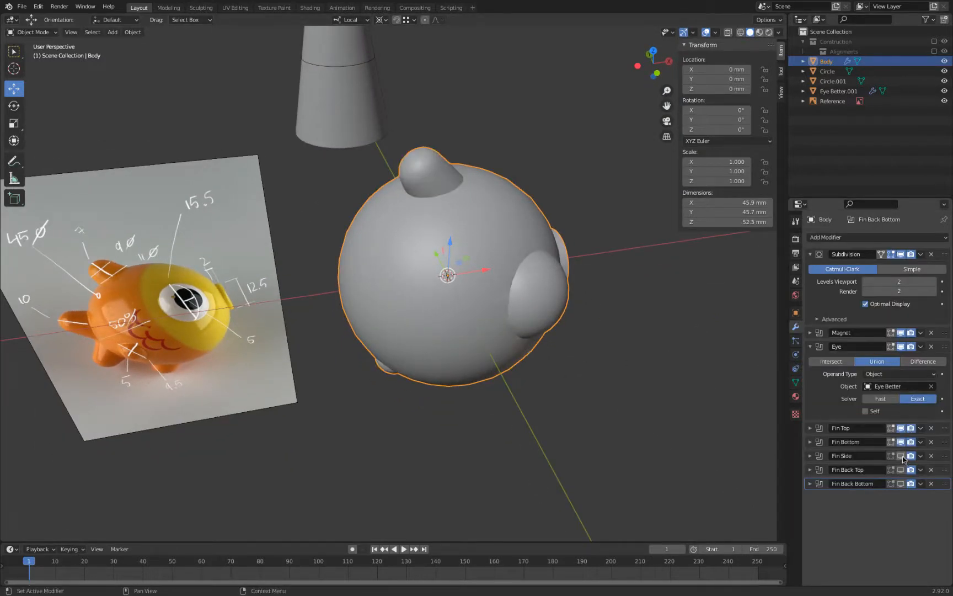
pyautogui.click(901, 456)
pyautogui.click(901, 470)
pyautogui.moveTo(624, 396); pyautogui.dragTo(612, 359, button='middle')
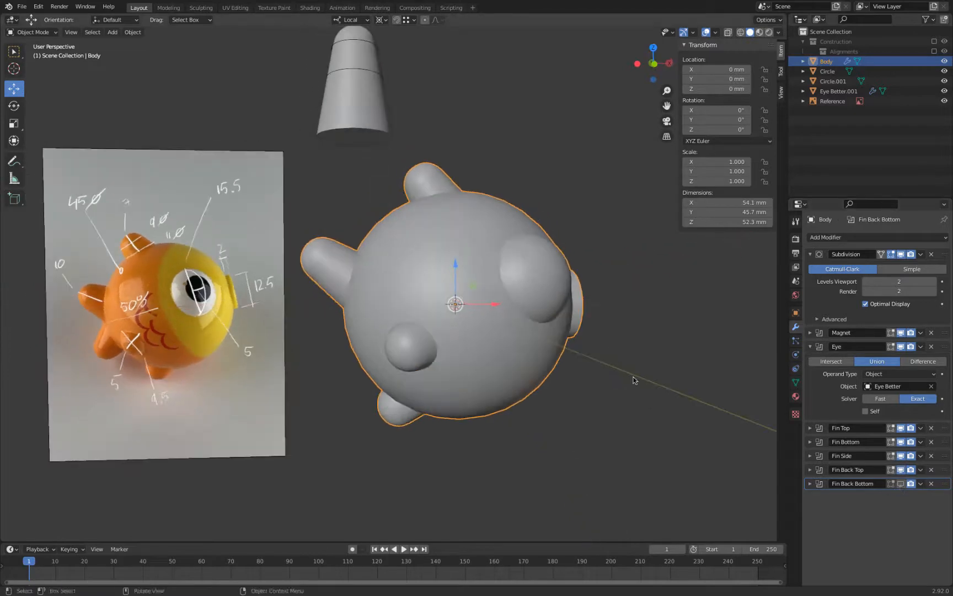
pyautogui.click(900, 483)
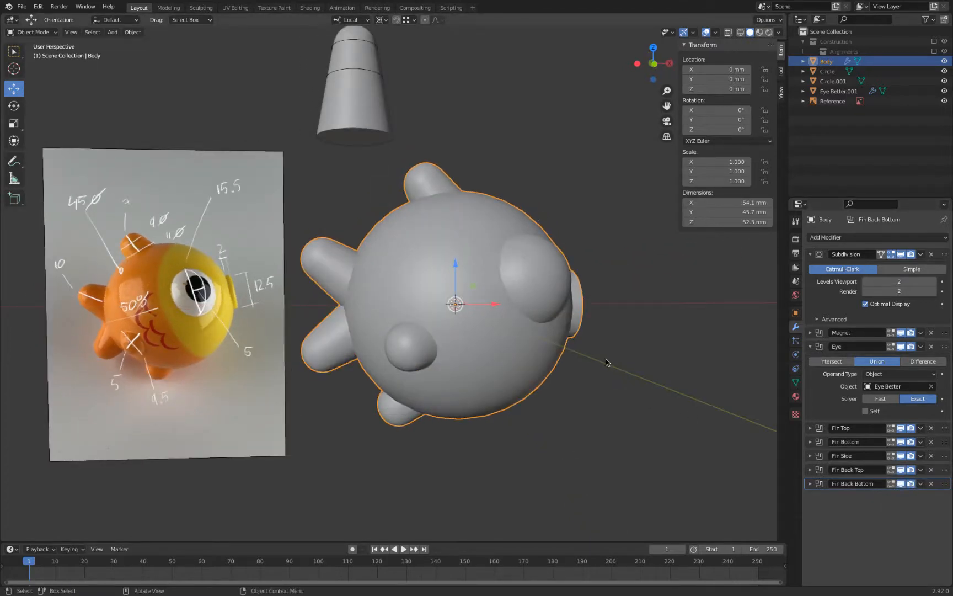
# - Compare the junctions between the fins and the body with those on the reference photo
pyautogui.press('KP_1')
pyautogui.moveTo(388, 327); pyautogui.dragTo(448, 341, button='middle')
pyautogui.scroll(3, 358, 322)
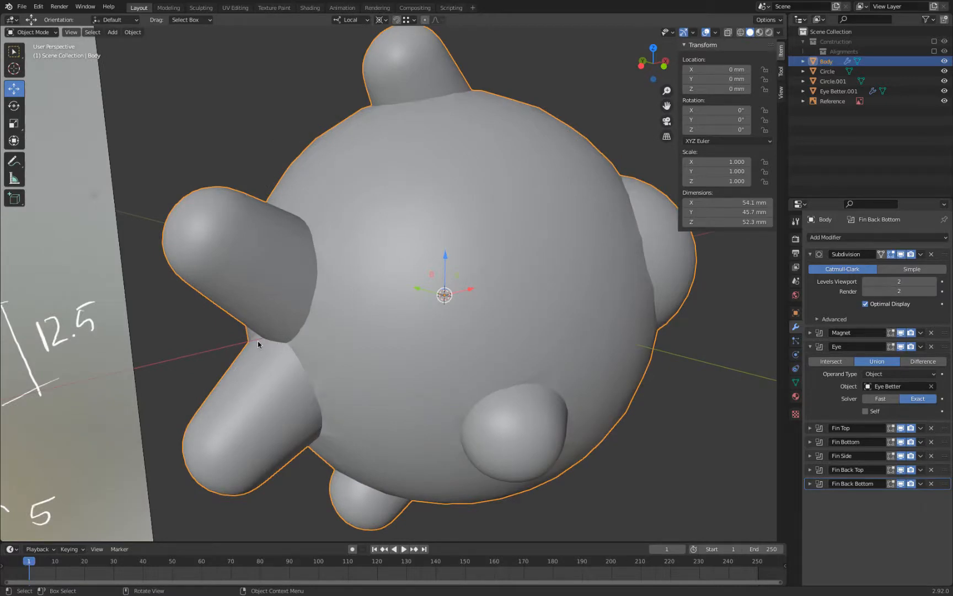
pyautogui.scroll(-5, 258, 342)
pyautogui.keyDown('shift'); pyautogui.moveTo(156, 374); pyautogui.dragTo(288, 333, button='middle'); pyautogui.keyUp('shift')
pyautogui.scroll(5, 200, 370)
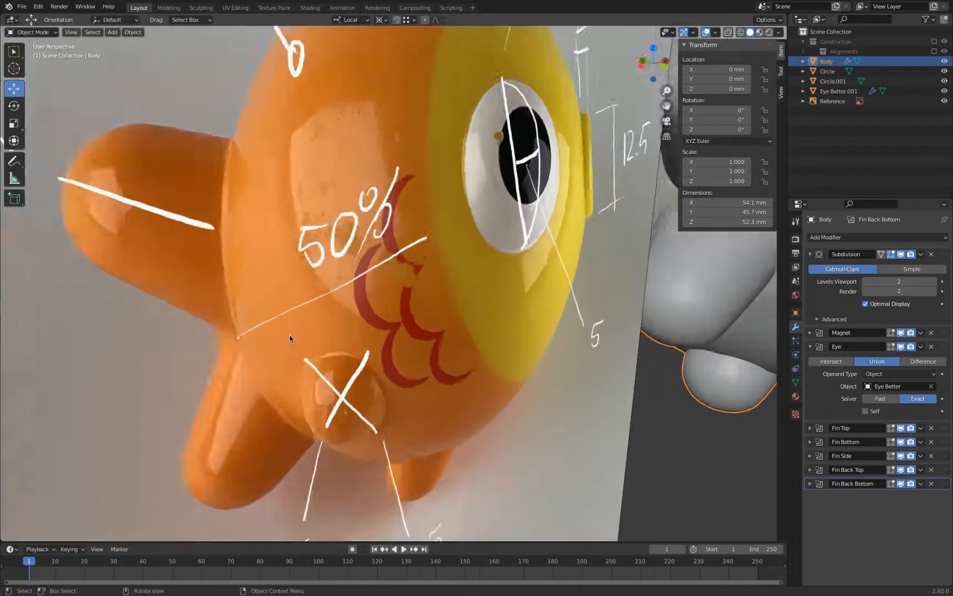
# - Compare the joined fish body with the reference photo, examining it from the front and both sides
pyautogui.scroll(2, 289, 337)
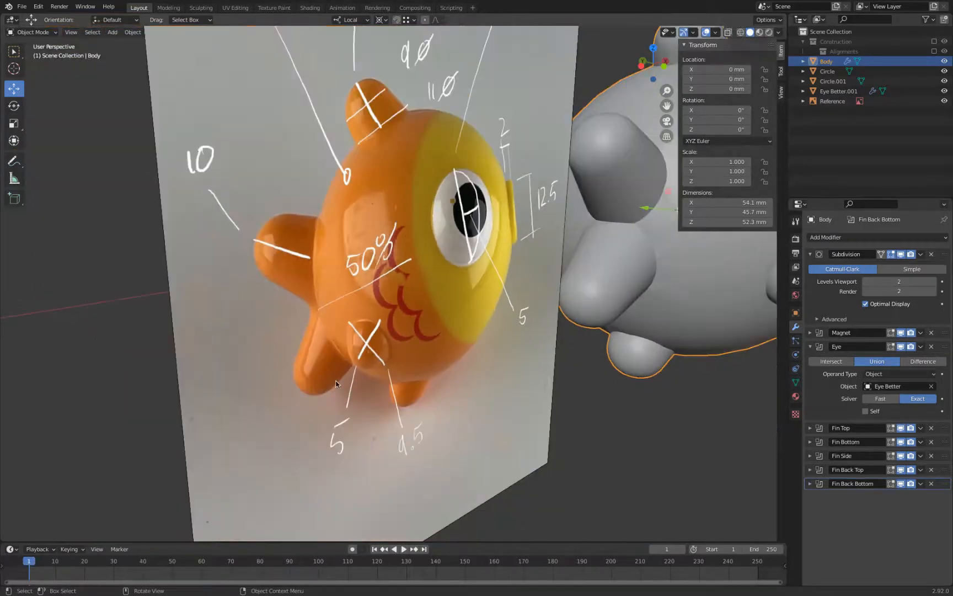
pyautogui.moveTo(541, 375); pyautogui.dragTo(467, 342, button='middle')
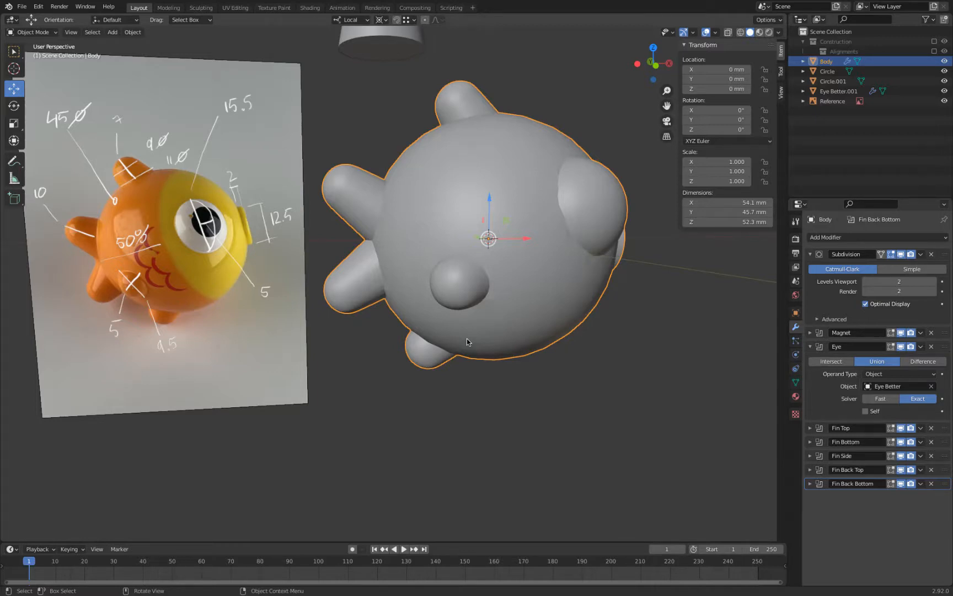
pyautogui.moveTo(467, 338); pyautogui.dragTo(487, 332, button='middle')
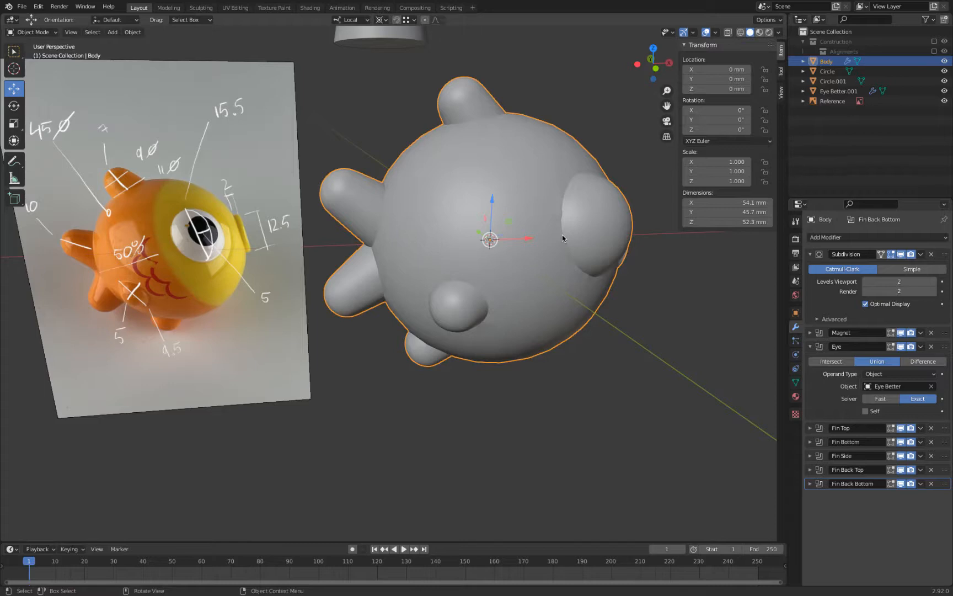
pyautogui.press('KP_1')
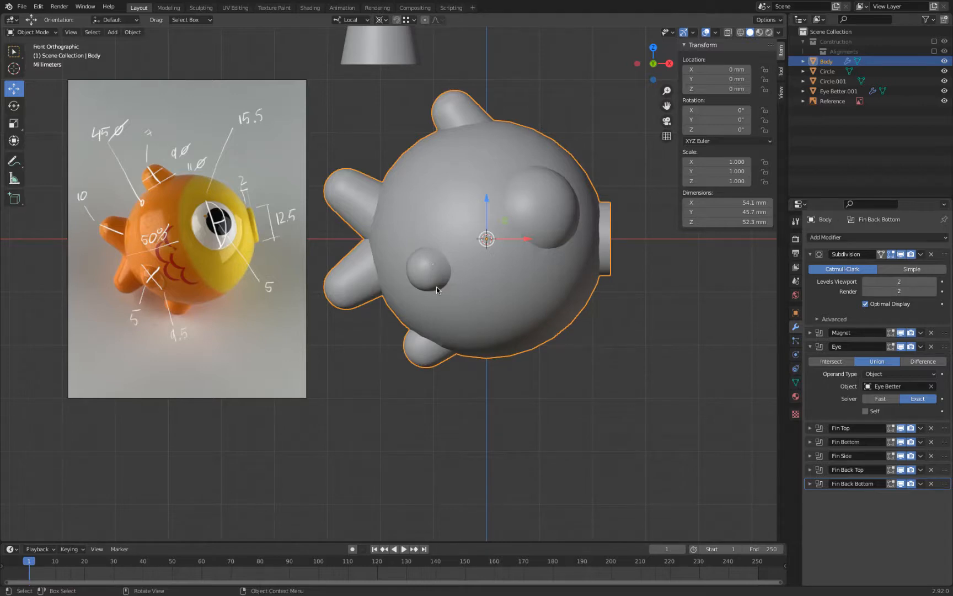
pyautogui.press('KP_3')
pyautogui.press('KP_1')
pyautogui.press('KP_3')
pyautogui.press('ctrl+KP_3')
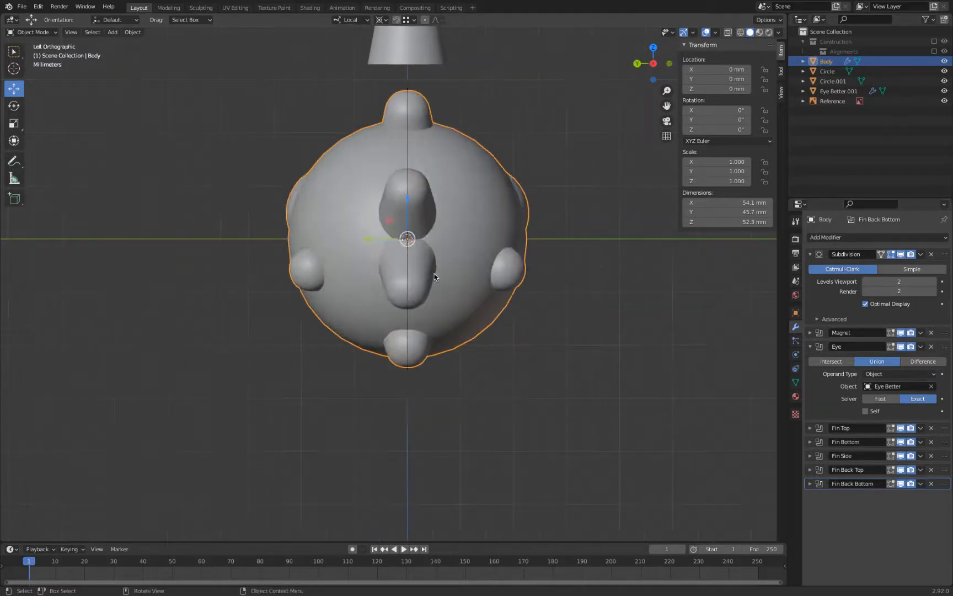
pyautogui.press('KP_3')
pyautogui.press('KP_1')
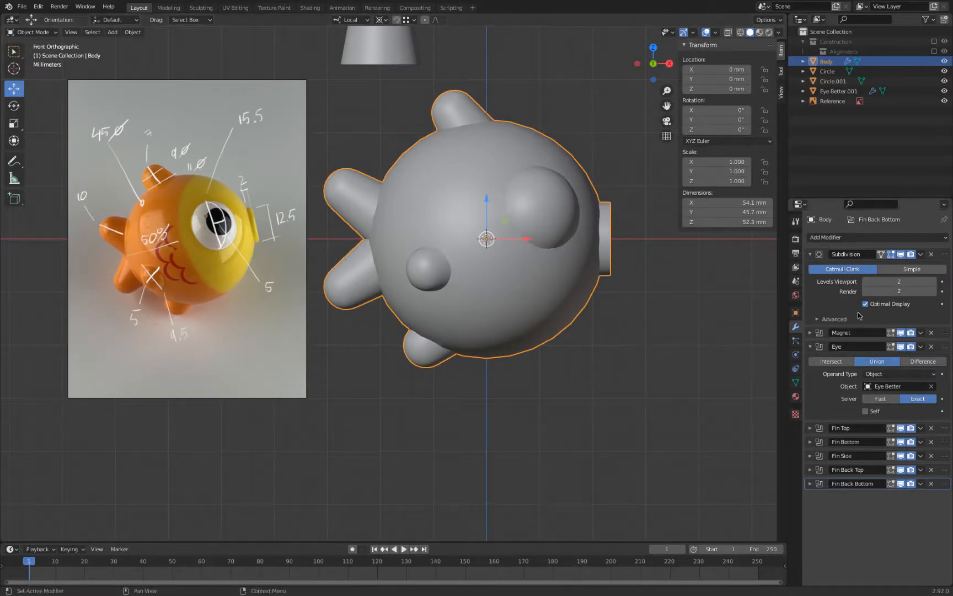
# - Set the viewport levels of the body's Subdivision modifier to 3
pyautogui.click(934, 282)
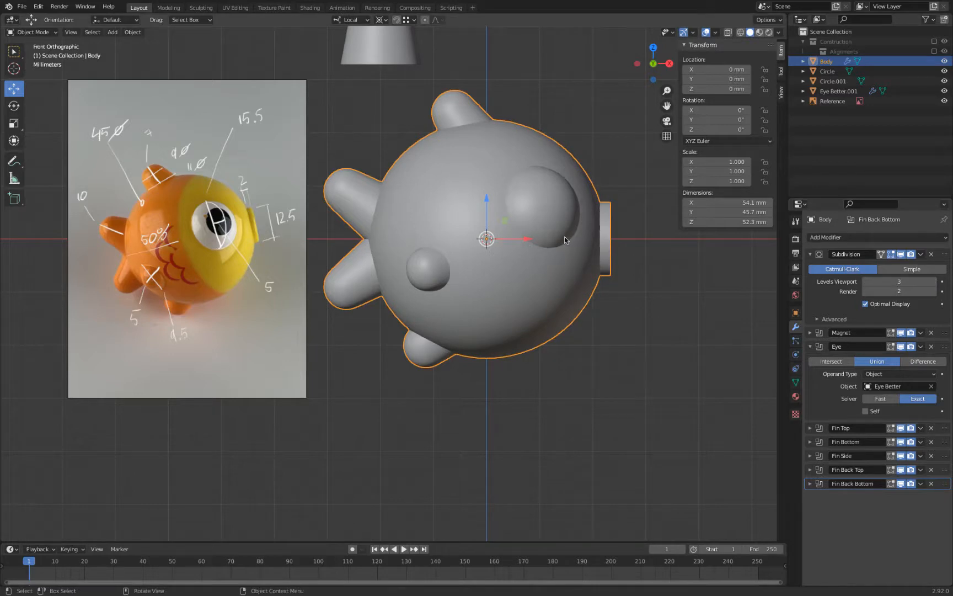
pyautogui.click(866, 281)
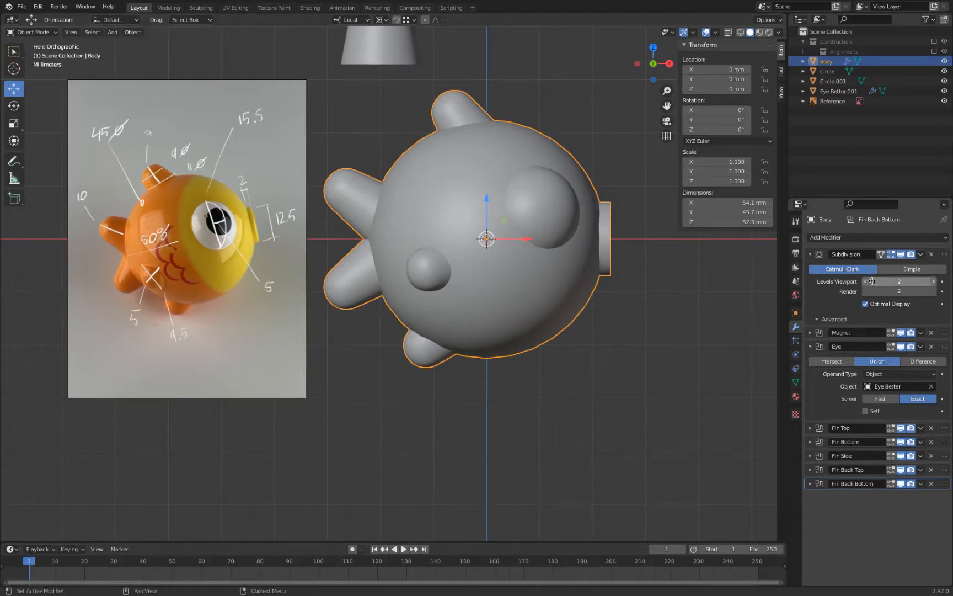
pyautogui.click(938, 281)
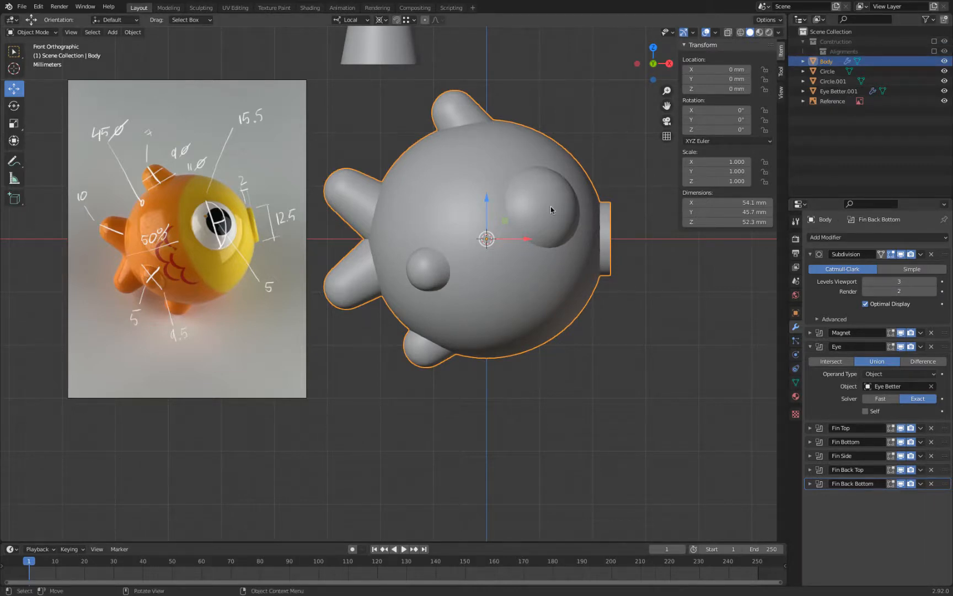
# - Hide the body, enable the Construction collection and rename its Eye Better object to Eye
pyautogui.click(944, 62)
pyautogui.click(933, 42)
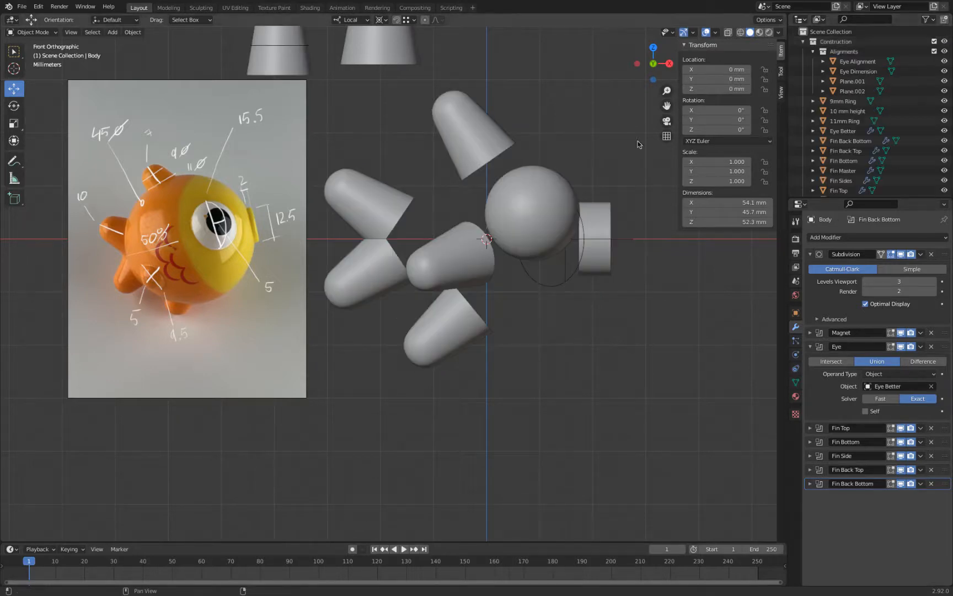
pyautogui.click(528, 216)
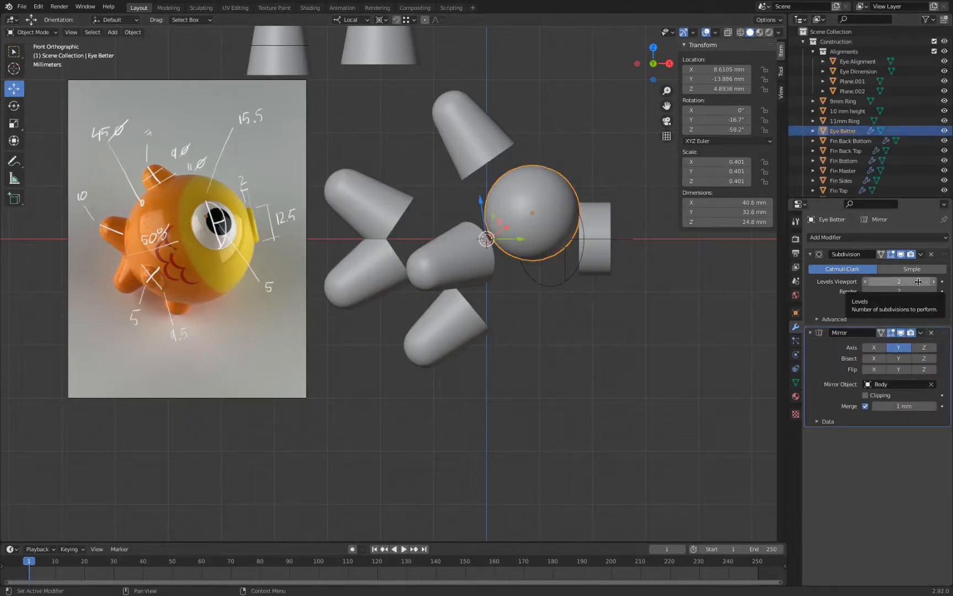
pyautogui.moveTo(634, 331); pyautogui.dragTo(621, 354, button='middle')
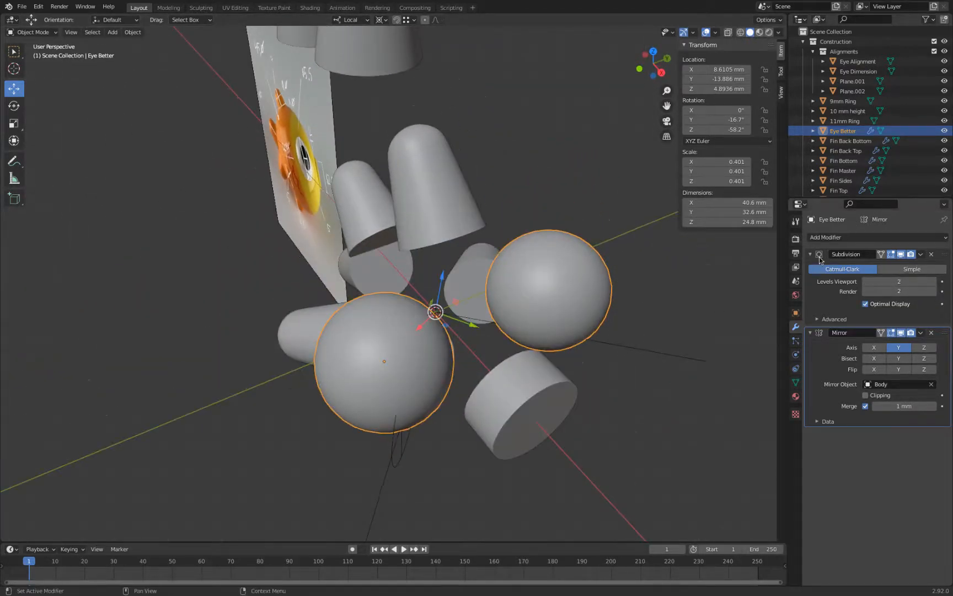
pyautogui.click(796, 312)
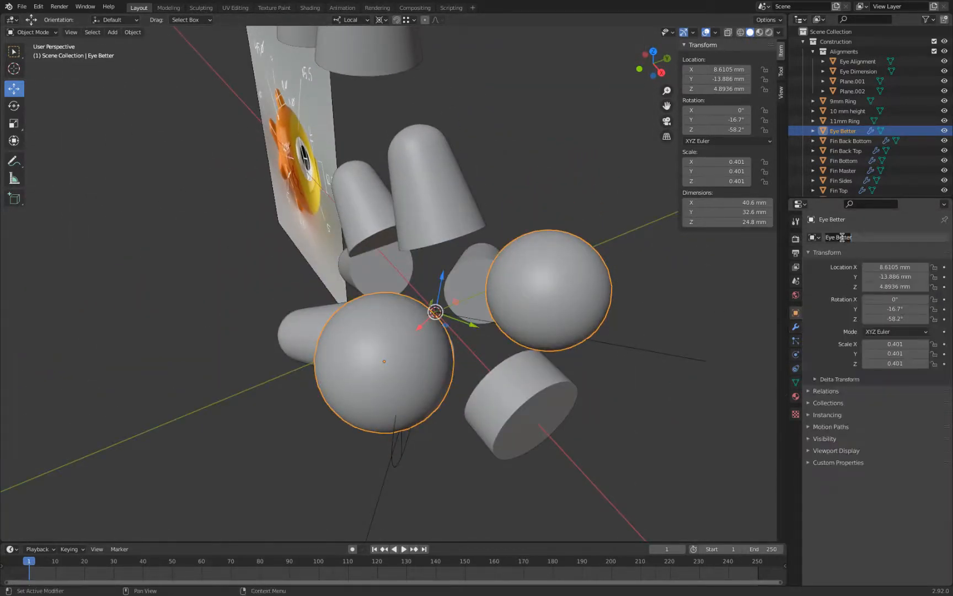
pyautogui.moveTo(842, 237); pyautogui.dragTo(905, 253)
pyautogui.press('BackSpace')
pyautogui.press('BackSpace')
pyautogui.press('BackSpace')
pyautogui.press('BackSpace')
pyautogui.press('Return')
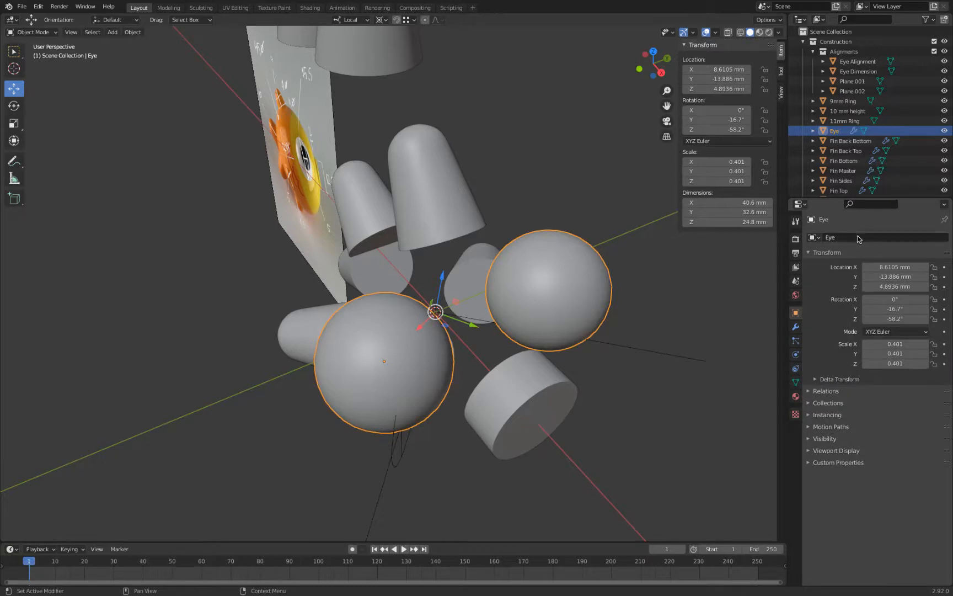
# - Exclude the Construction collection from the view layer and unhide the body in the front view
pyautogui.click(803, 42)
pyautogui.press('e')
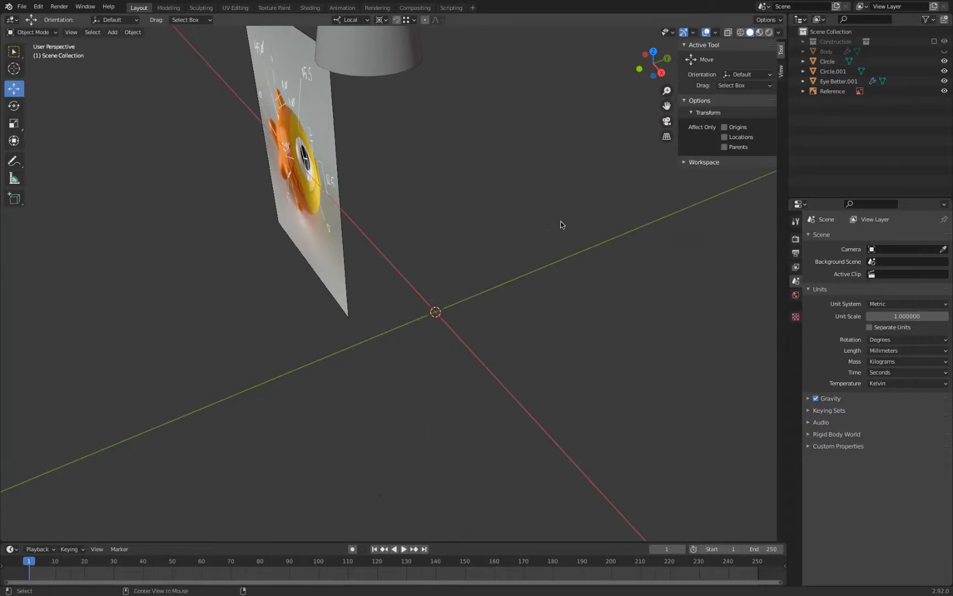
pyautogui.hotkey('alt', 'h')
pyautogui.press('KP_1')
pyautogui.scroll(-3, 375, 136)
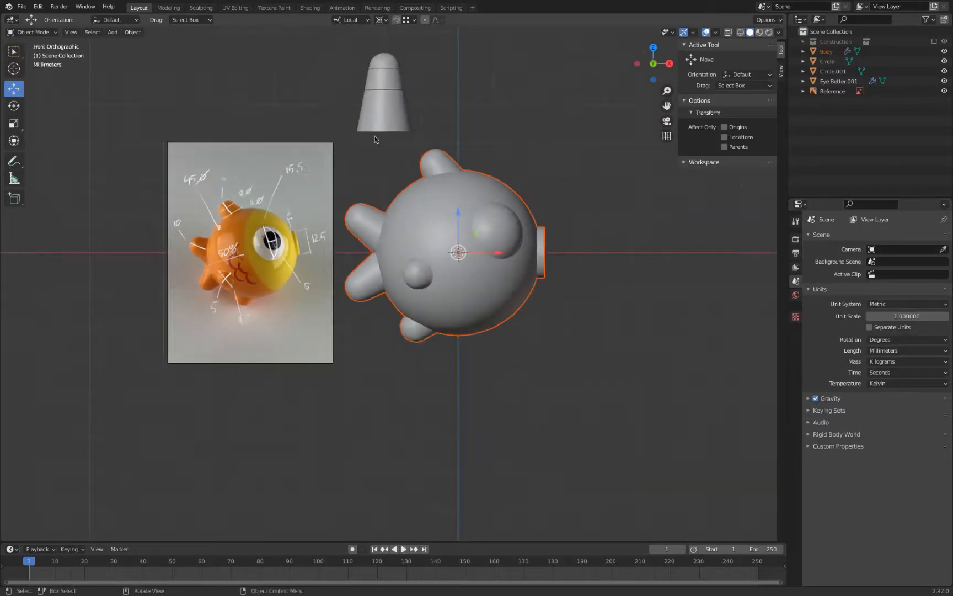
# - Delete the leftover Eye Better.001, Circle.001 and Circle objects above the fish
pyautogui.click(398, 115)
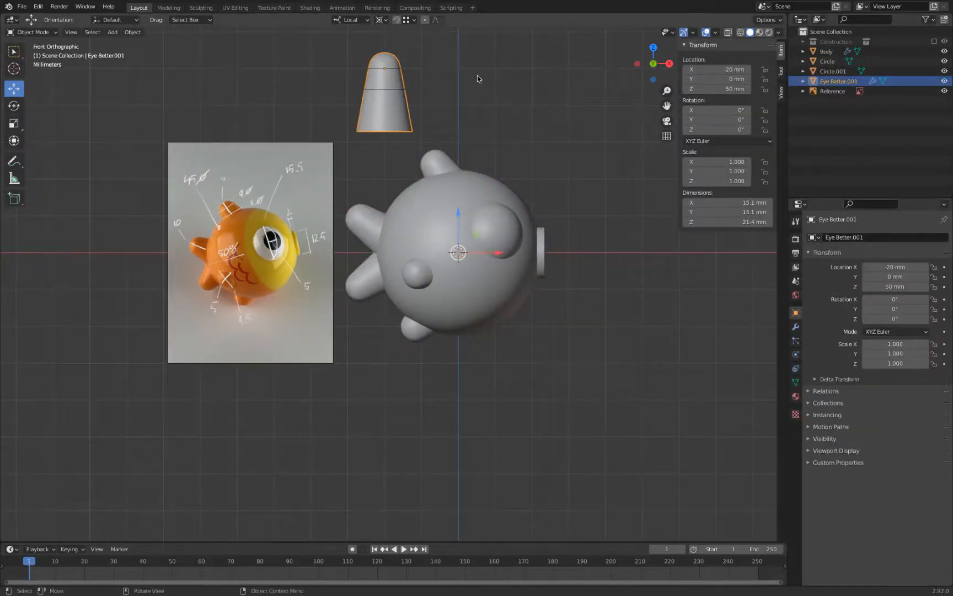
pyautogui.keyDown('shift'); pyautogui.click(832, 71); pyautogui.keyUp('shift')
pyautogui.keyDown('shift'); pyautogui.click(827, 61); pyautogui.keyUp('shift')
pyautogui.press('x')
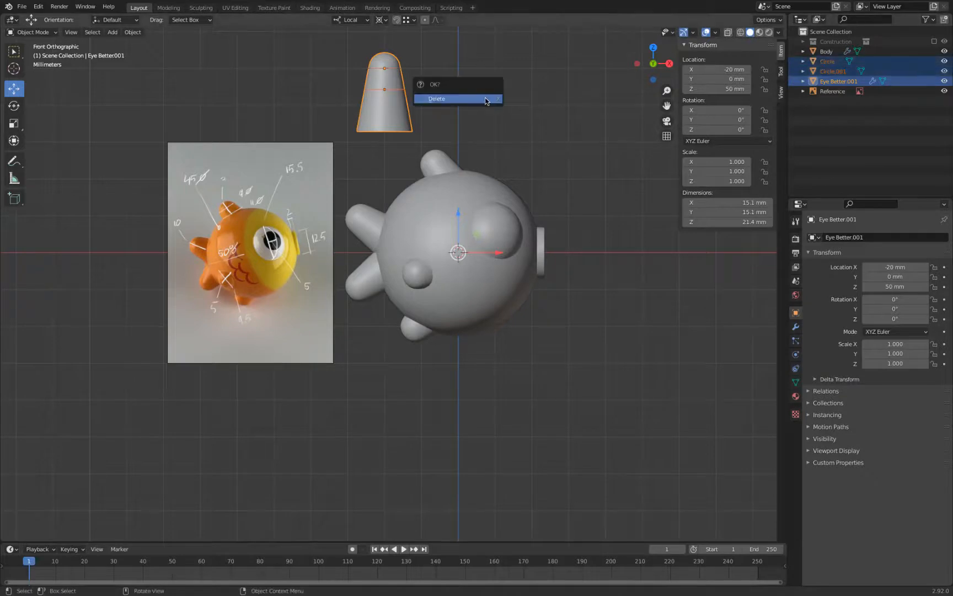
pyautogui.click(485, 101)
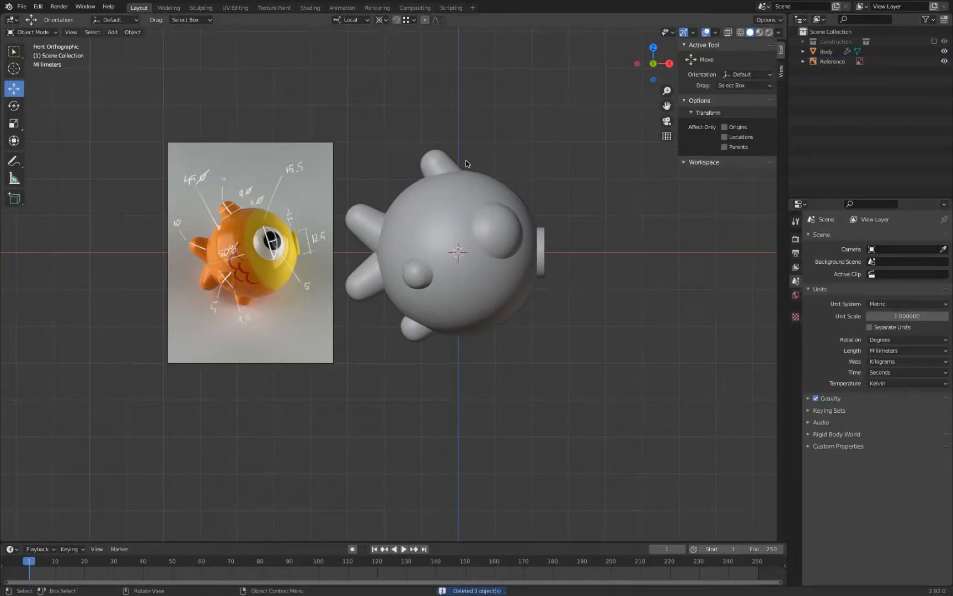
pyautogui.moveTo(465, 160); pyautogui.dragTo(454, 269, button='middle')
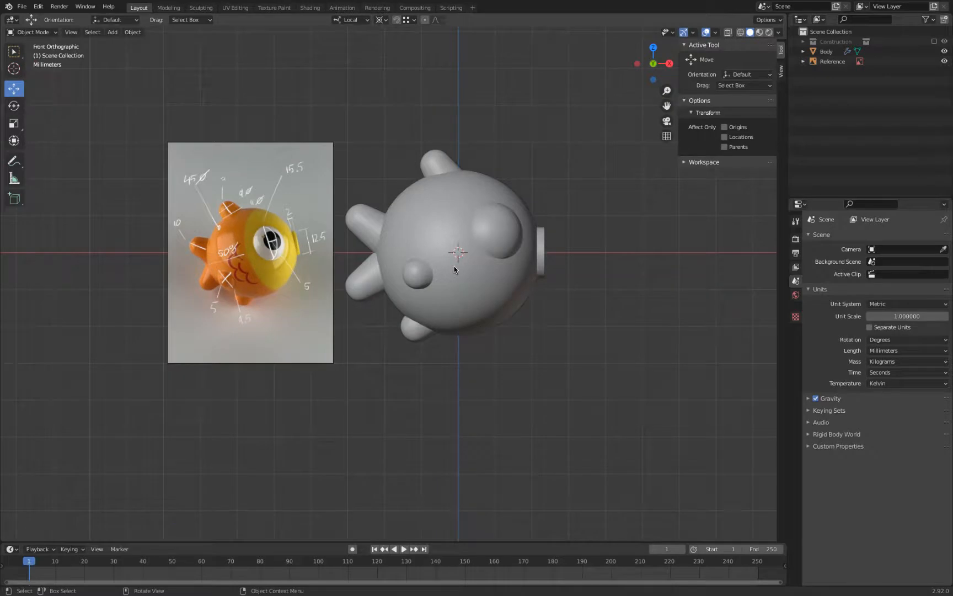